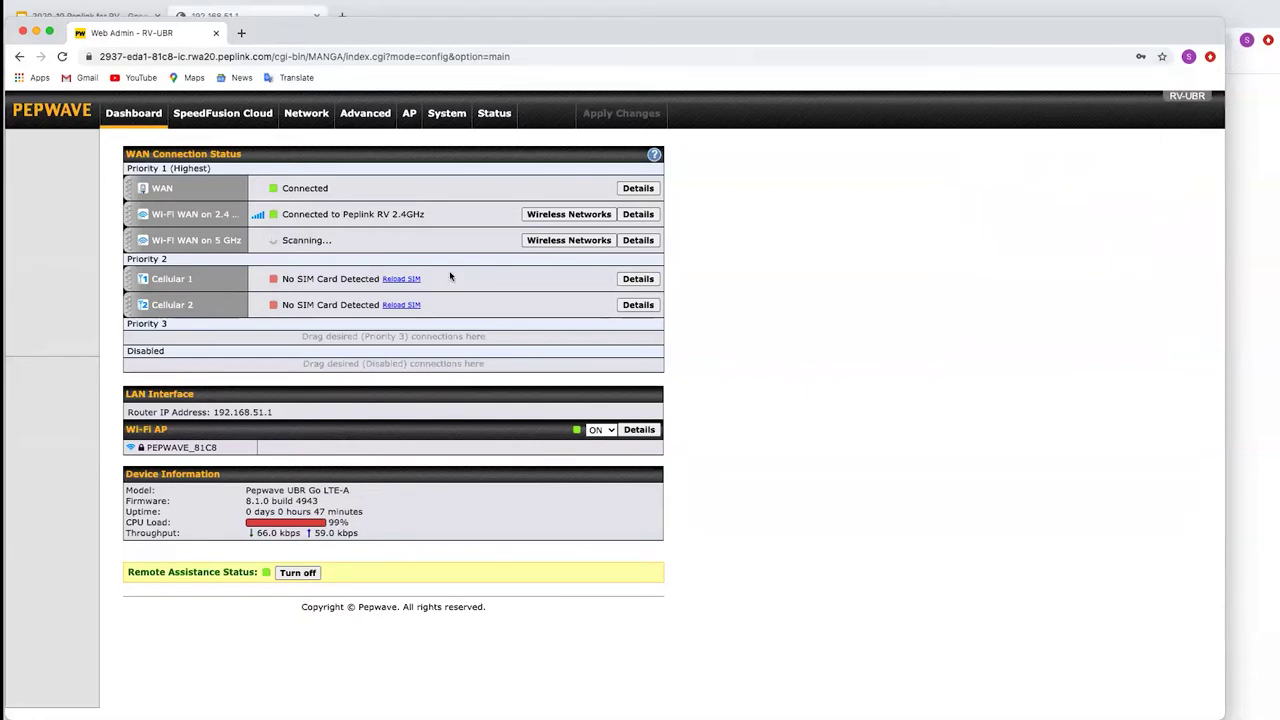
# Close the 192.168.51.1 browser tab and advance the Peplink for RV slideshow to the Multi Network Utilisation slide.
pyautogui.click(293, 9)
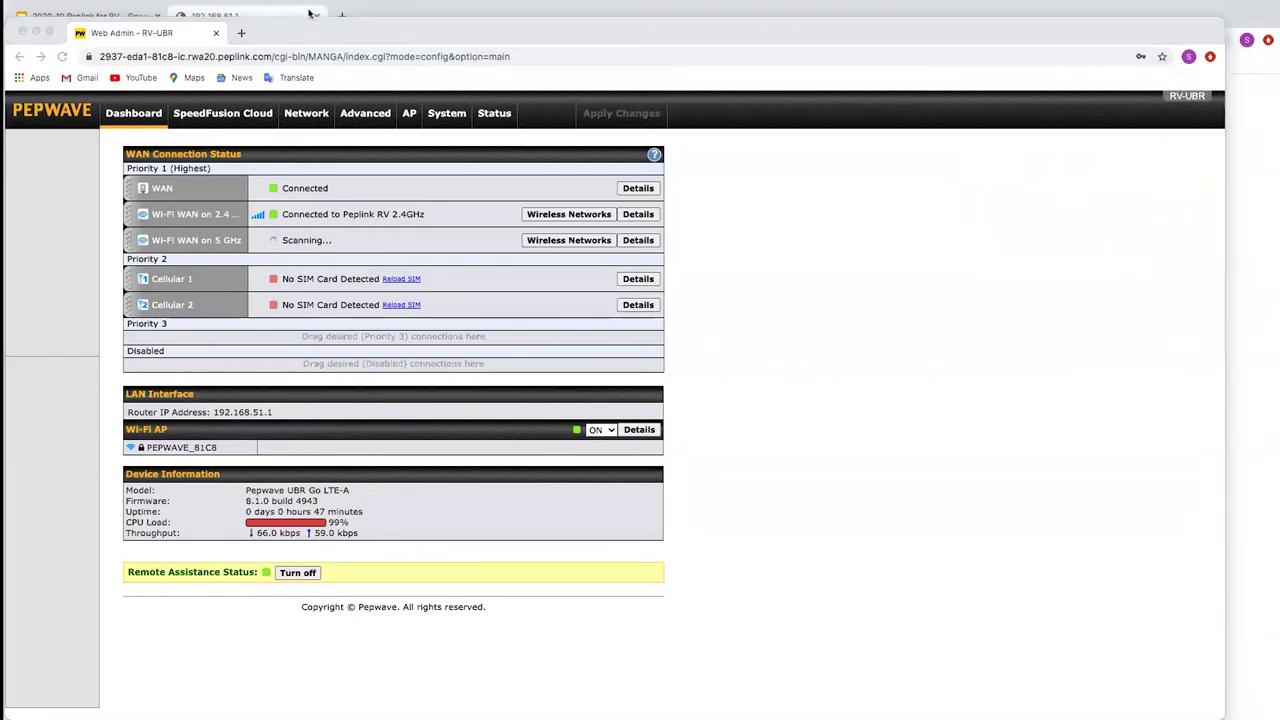
pyautogui.click(318, 15)
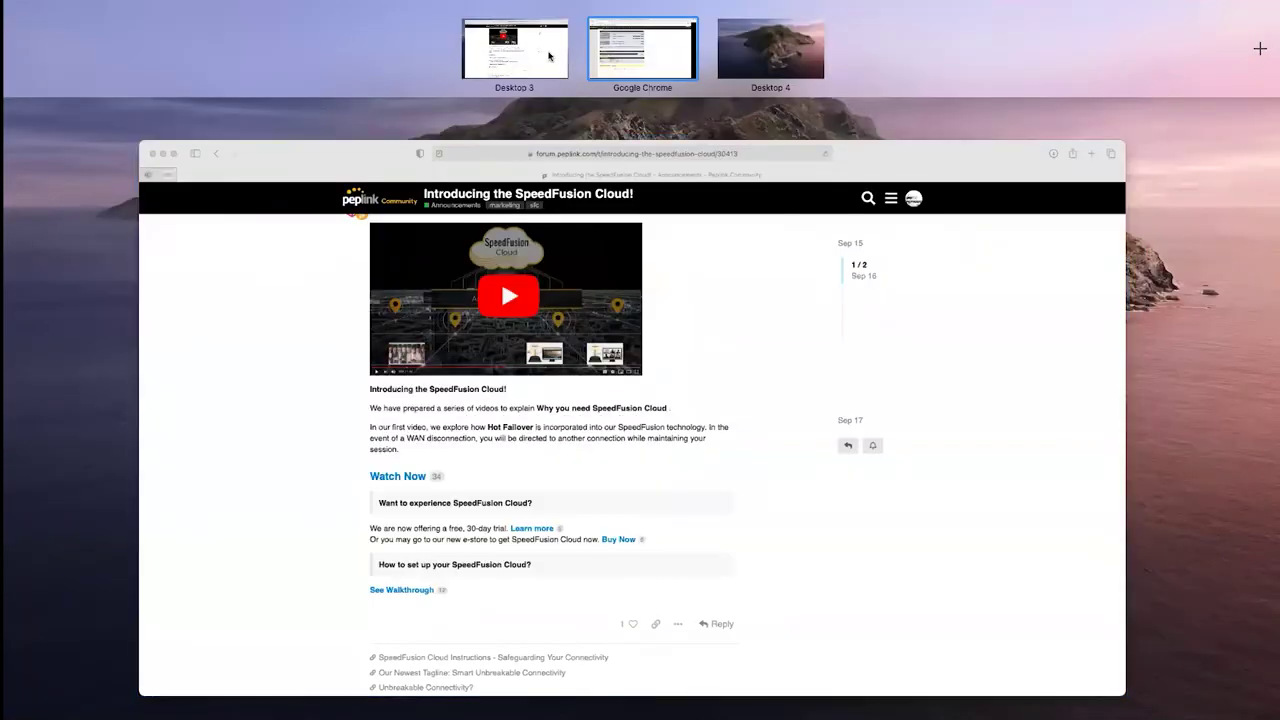
pyautogui.click(614, 72)
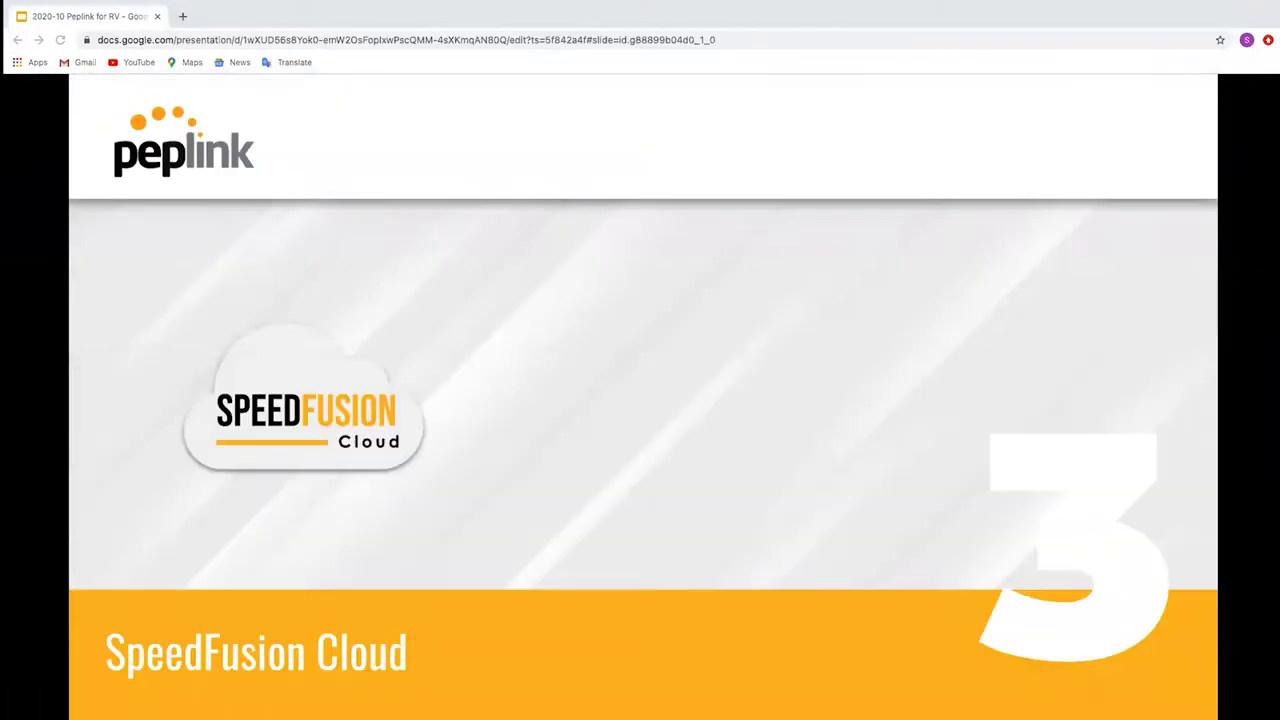
pyautogui.moveTo(371, 691)
pyautogui.press('Right')
pyautogui.press('Right')
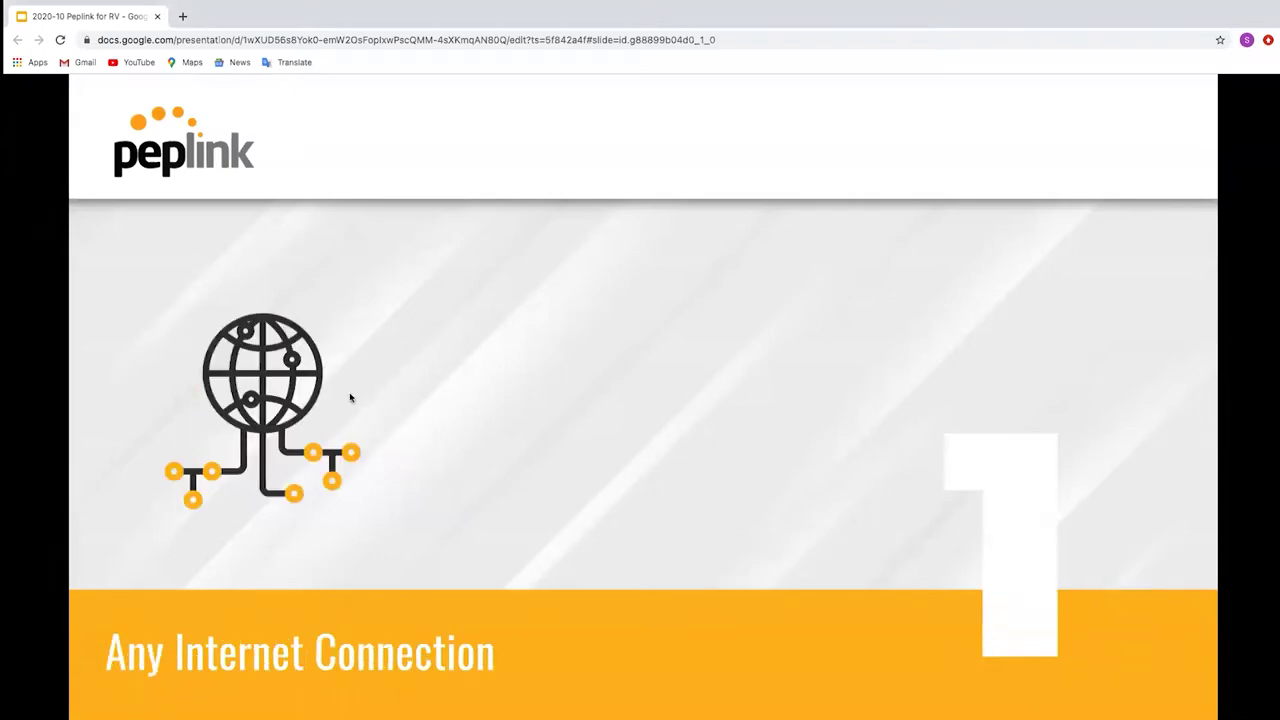
pyautogui.press('Right')
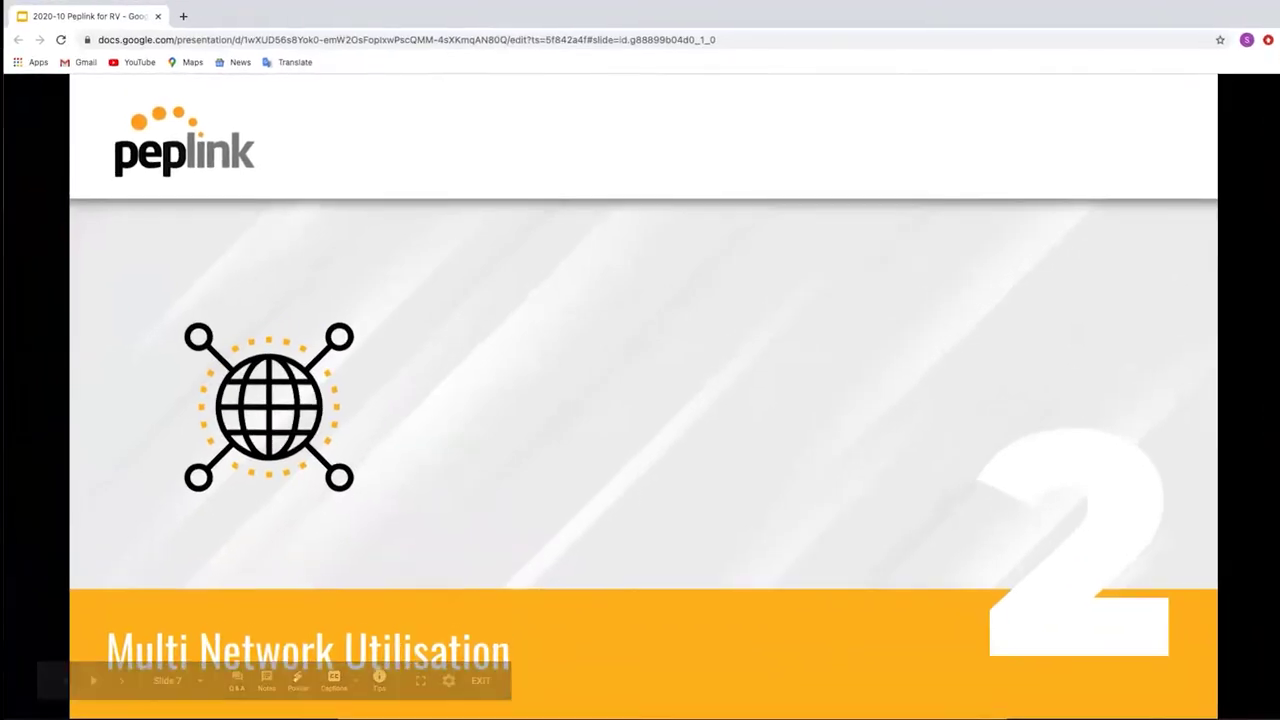
# Switch back to the router's Web Admin window and open the advanced Outbound Policy settings.
pyautogui.hotkey('ctrl', 'Up')
pyautogui.hotkey('ctrl', 'Up')
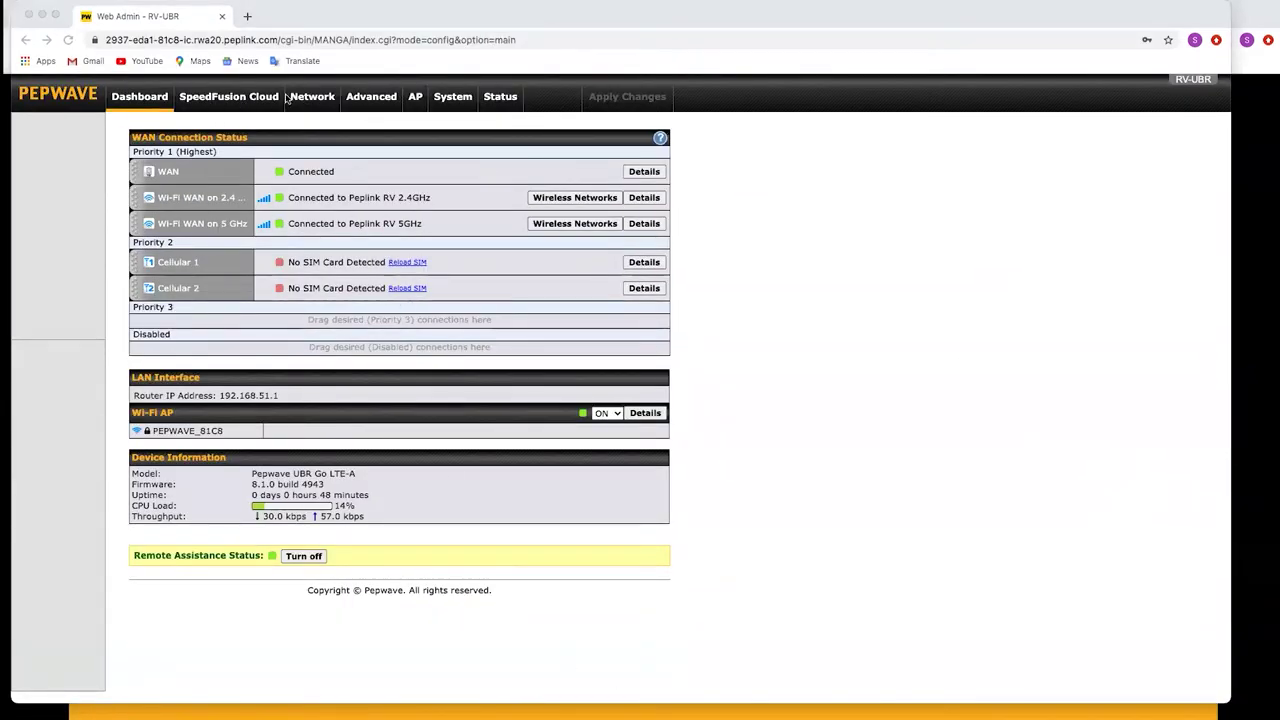
pyautogui.click(371, 100)
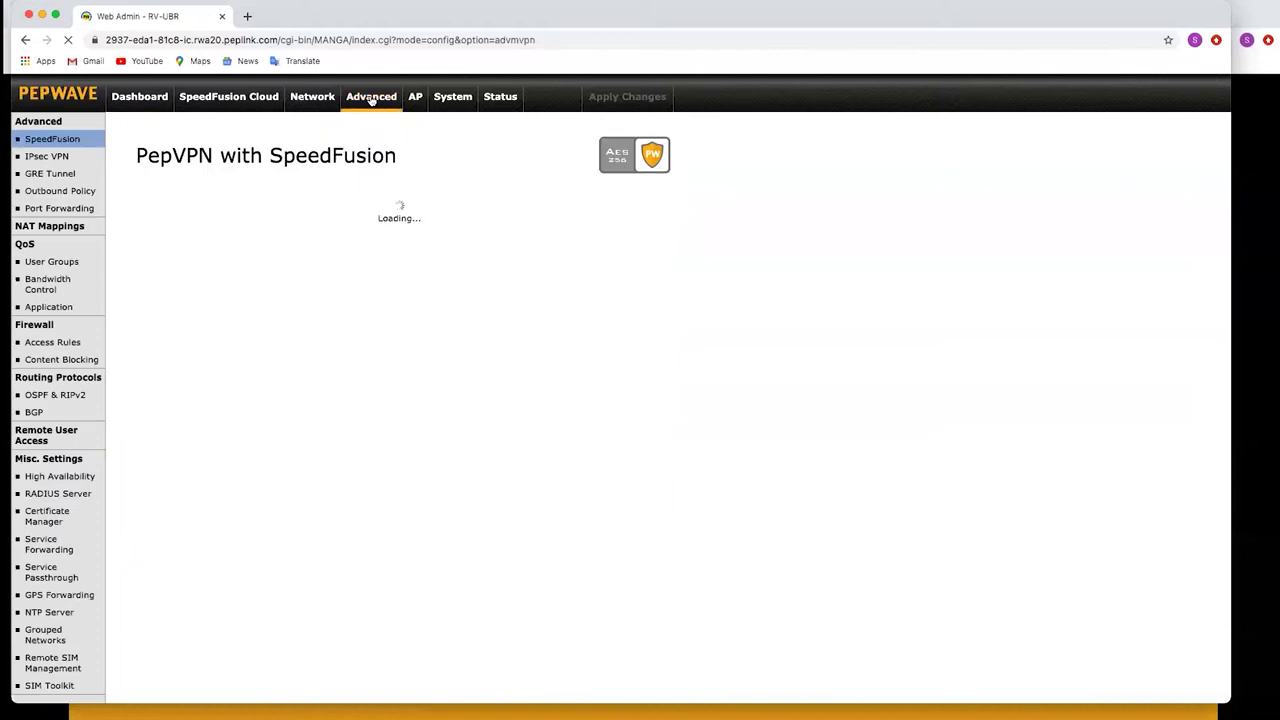
pyautogui.click(27, 190)
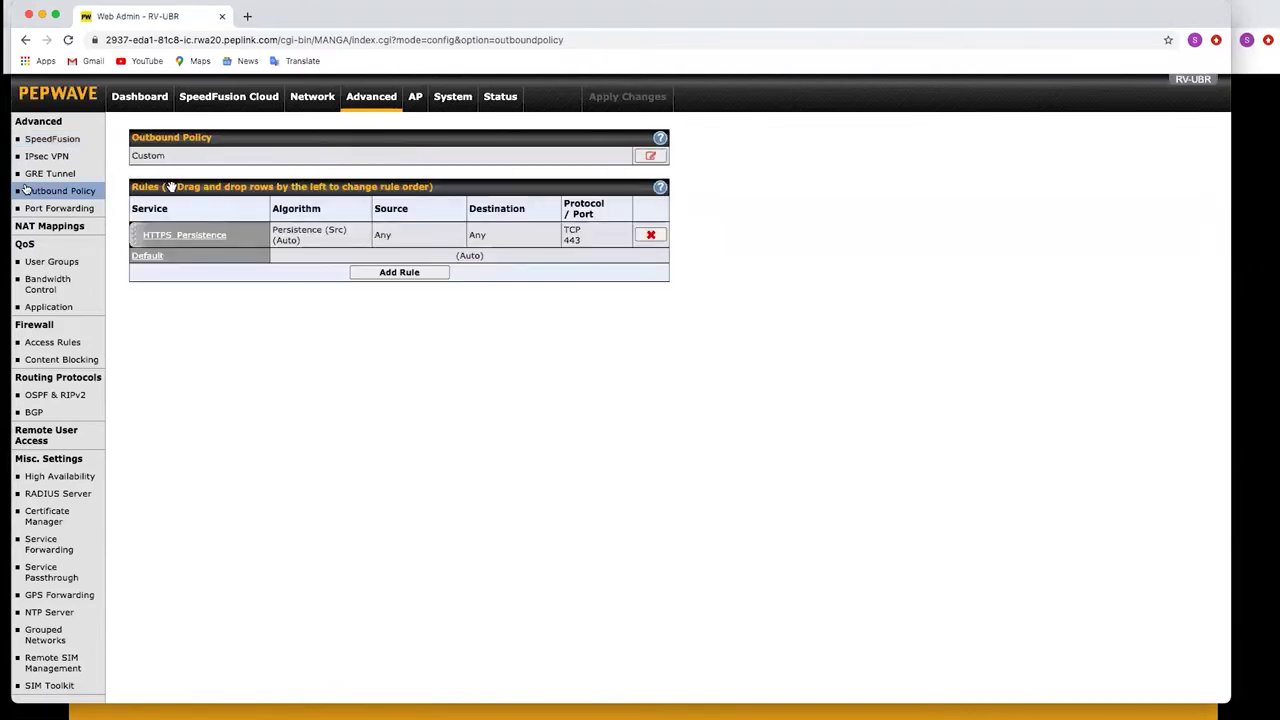
# Start a new custom outbound rule with service name All Traffic and destination Any.
pyautogui.click(400, 273)
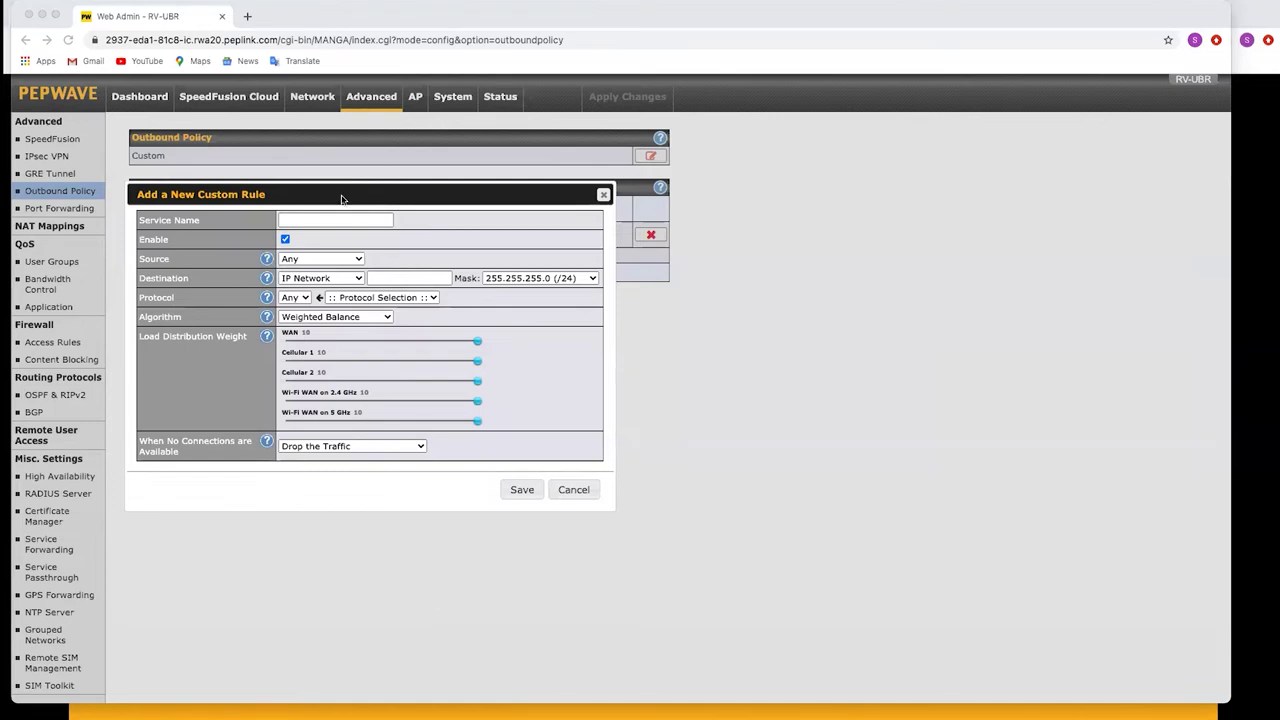
pyautogui.click(322, 220)
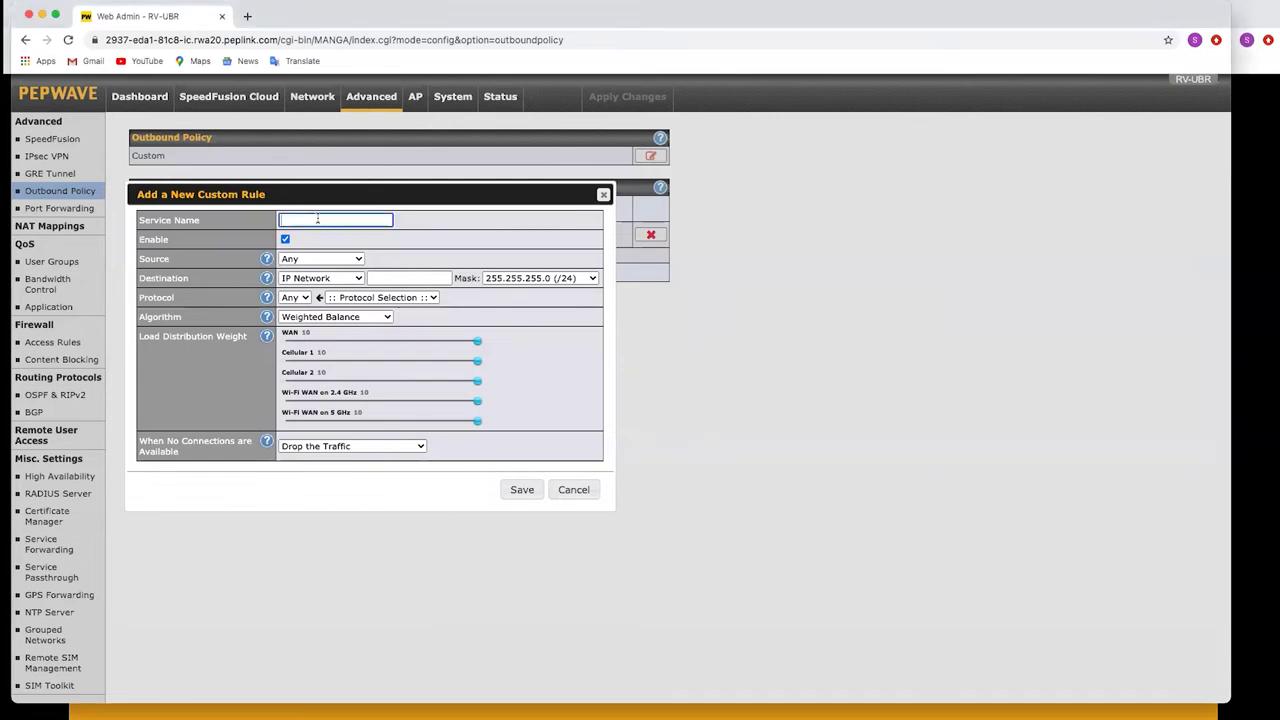
pyautogui.write('All Traffic')
pyautogui.click(314, 261)
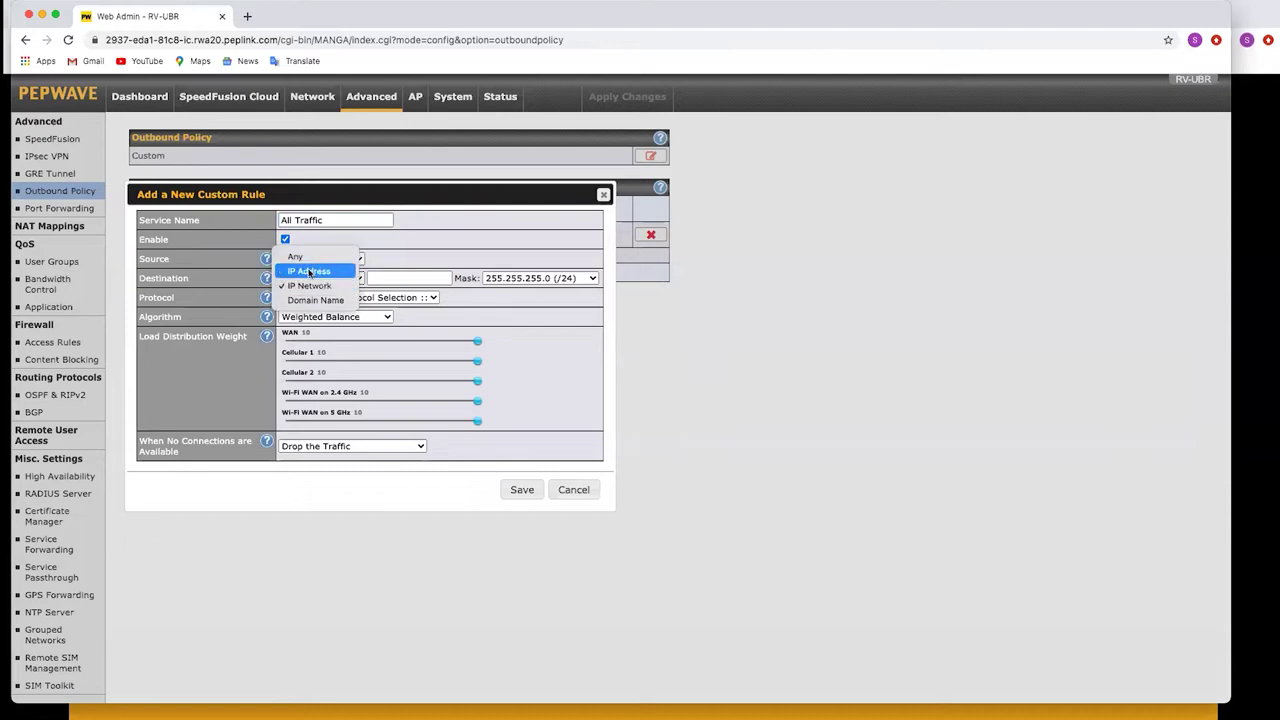
pyautogui.click(302, 259)
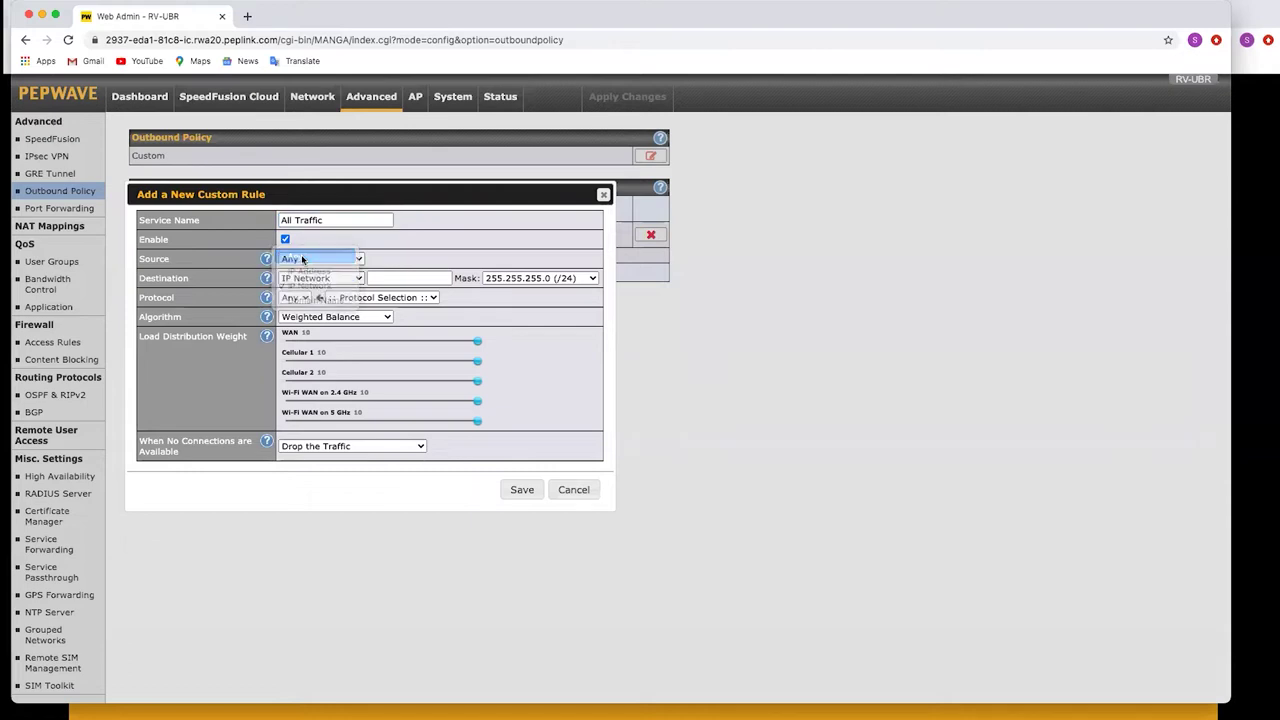
# Give the rule the Priority algorithm, rank Wi-Fi WAN on 2.4 GHz first and Wi-Fi WAN on 5 GHz second, and save it.
pyautogui.click(330, 317)
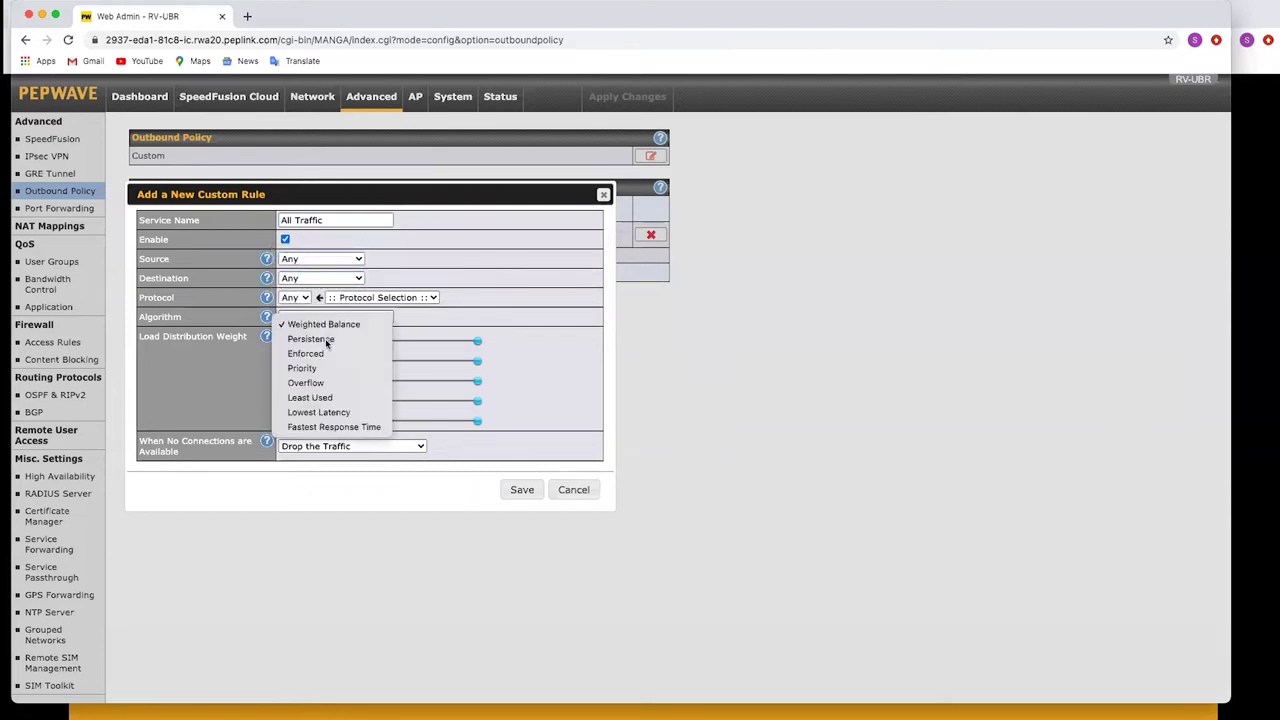
pyautogui.click(321, 368)
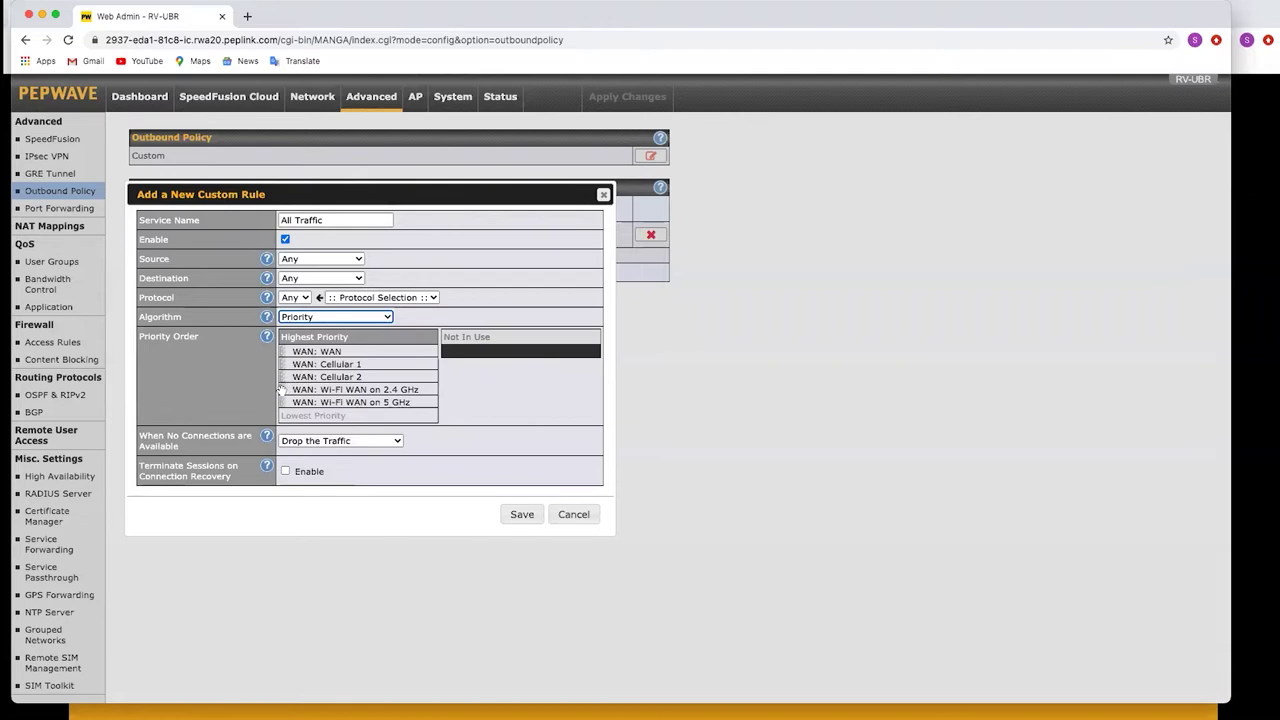
pyautogui.moveTo(283, 390); pyautogui.dragTo(286, 352)
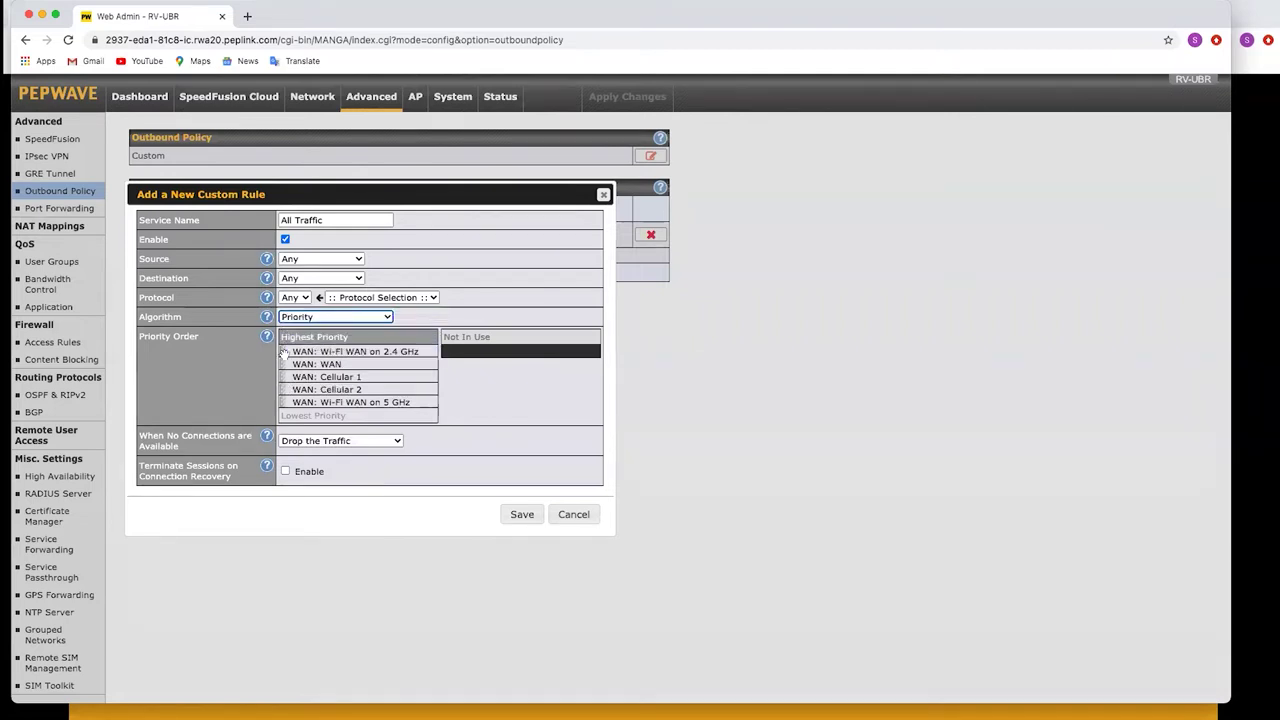
pyautogui.moveTo(284, 401); pyautogui.dragTo(286, 364)
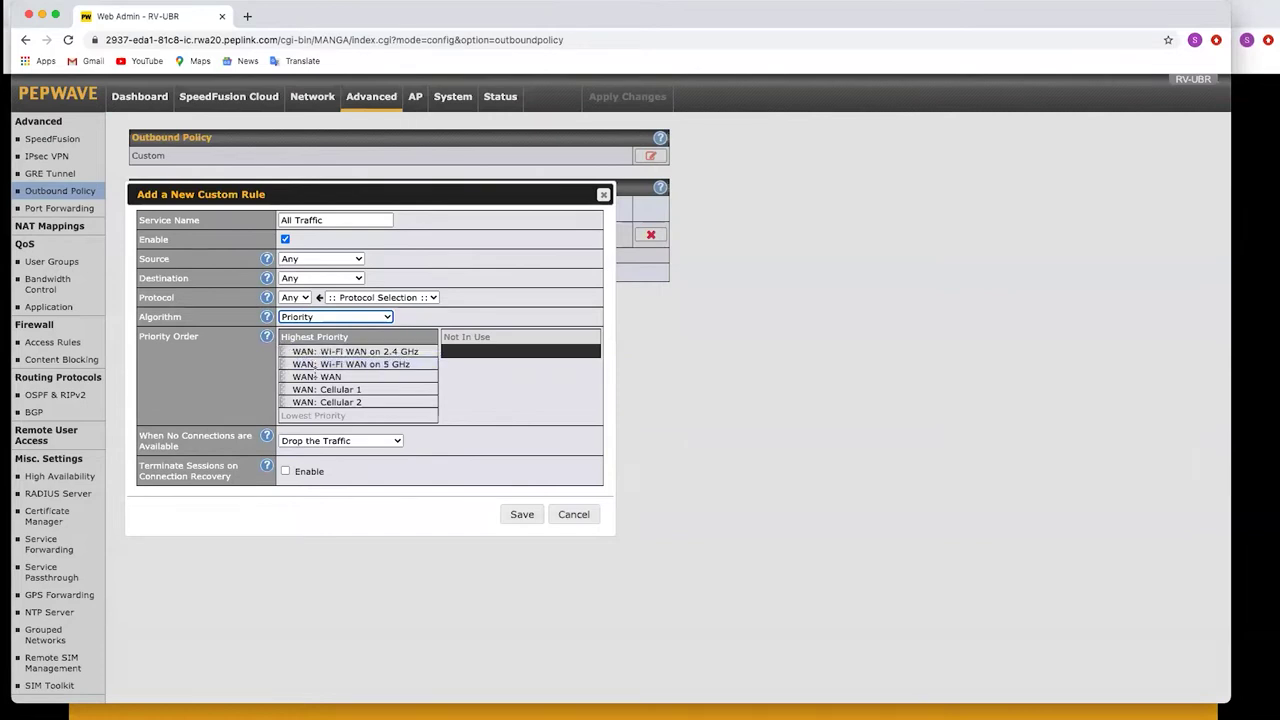
pyautogui.moveTo(286, 377)
pyautogui.mouseDown()
pyautogui.moveTo(286, 402)
pyautogui.moveTo(286, 376)
pyautogui.mouseUp()
pyautogui.click(522, 514)
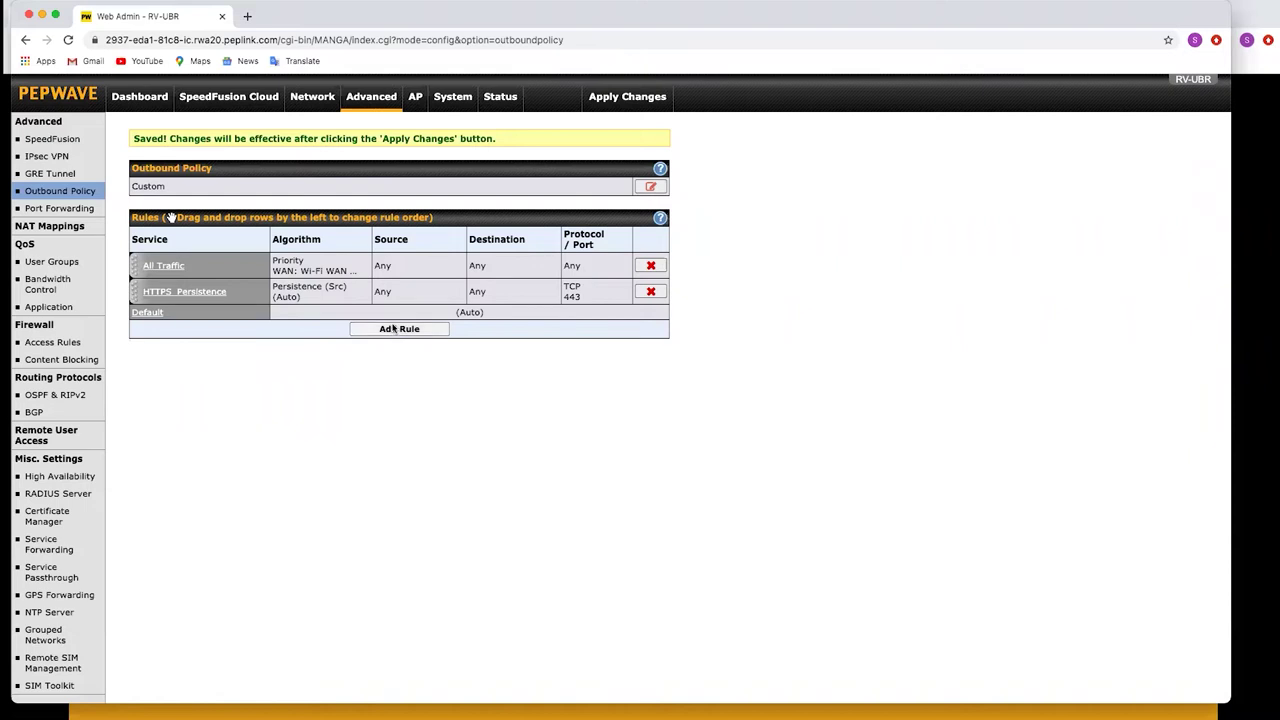
# Start another custom outbound rule with source IP address 192.168.51.50 and destination Any.
pyautogui.click(396, 329)
pyautogui.click(301, 258)
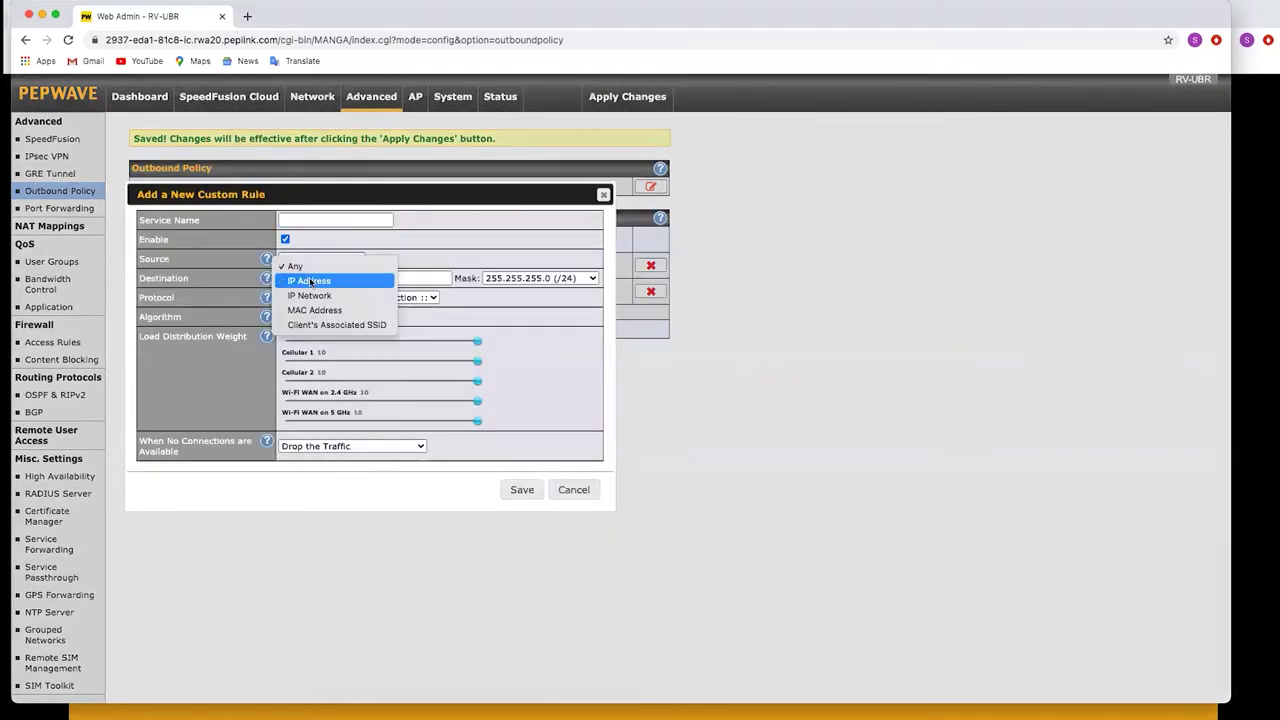
pyautogui.click(310, 281)
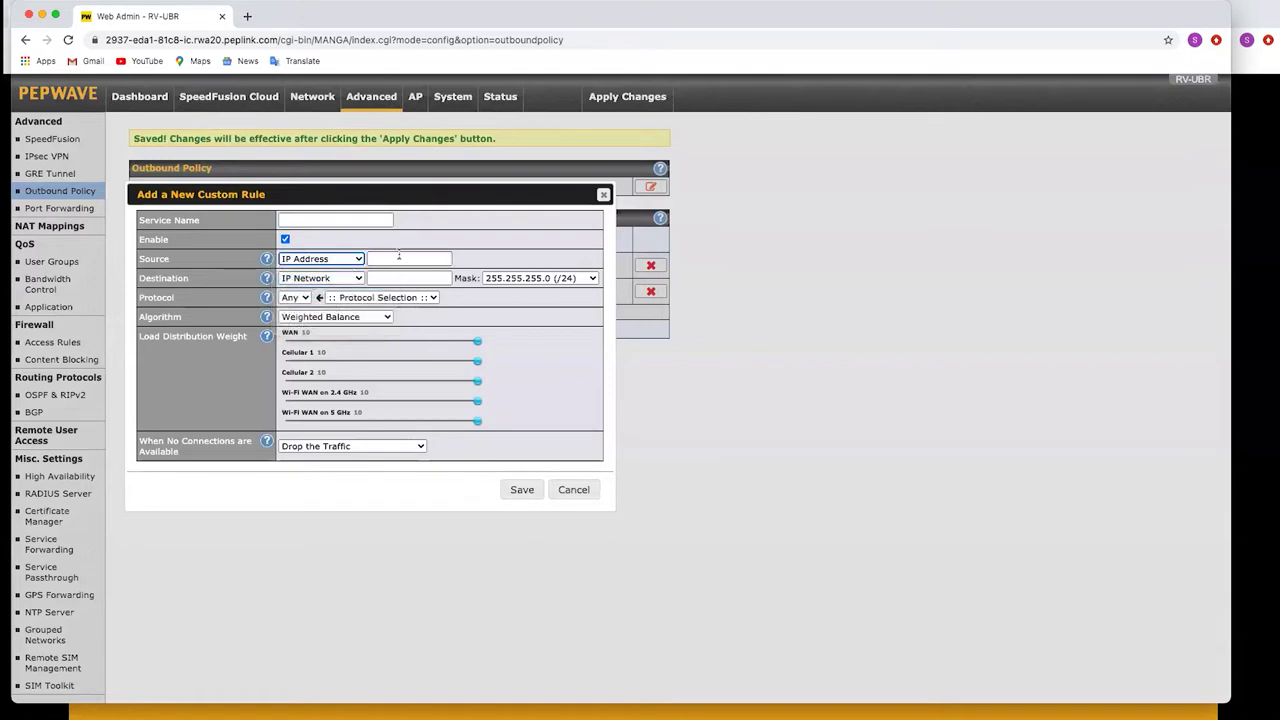
pyautogui.click(330, 281)
pyautogui.click(317, 256)
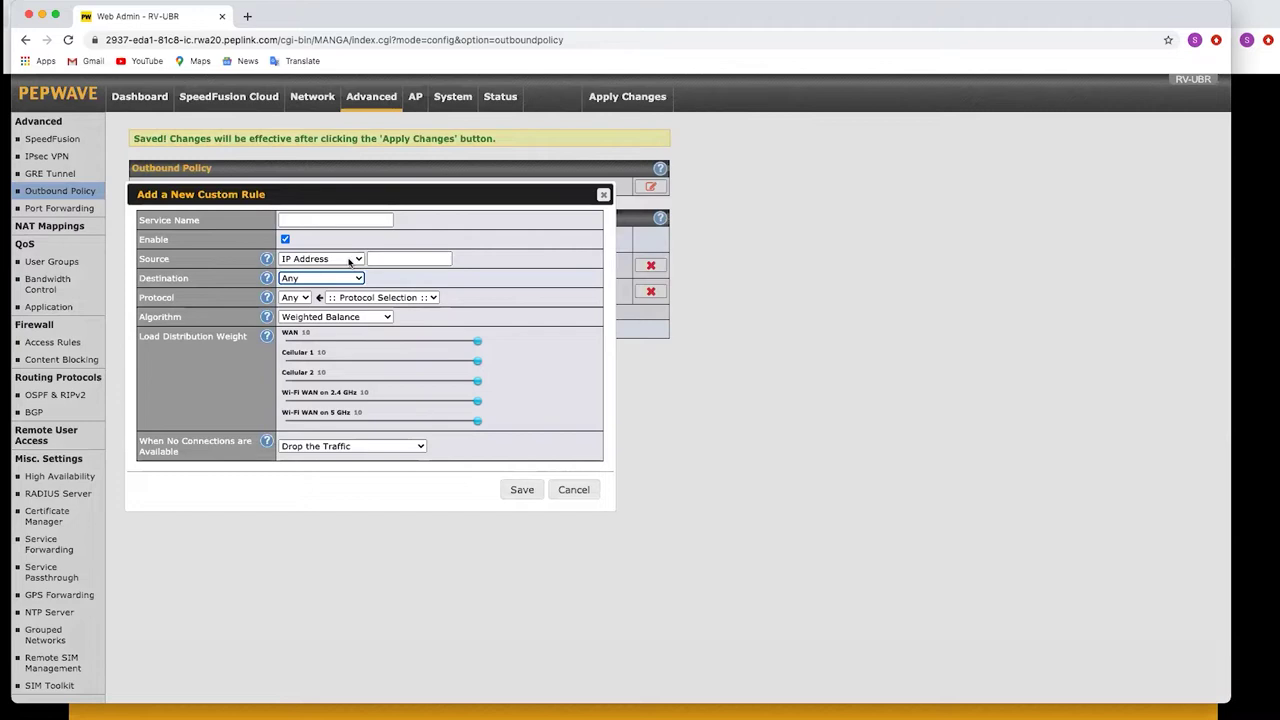
pyautogui.click(347, 262)
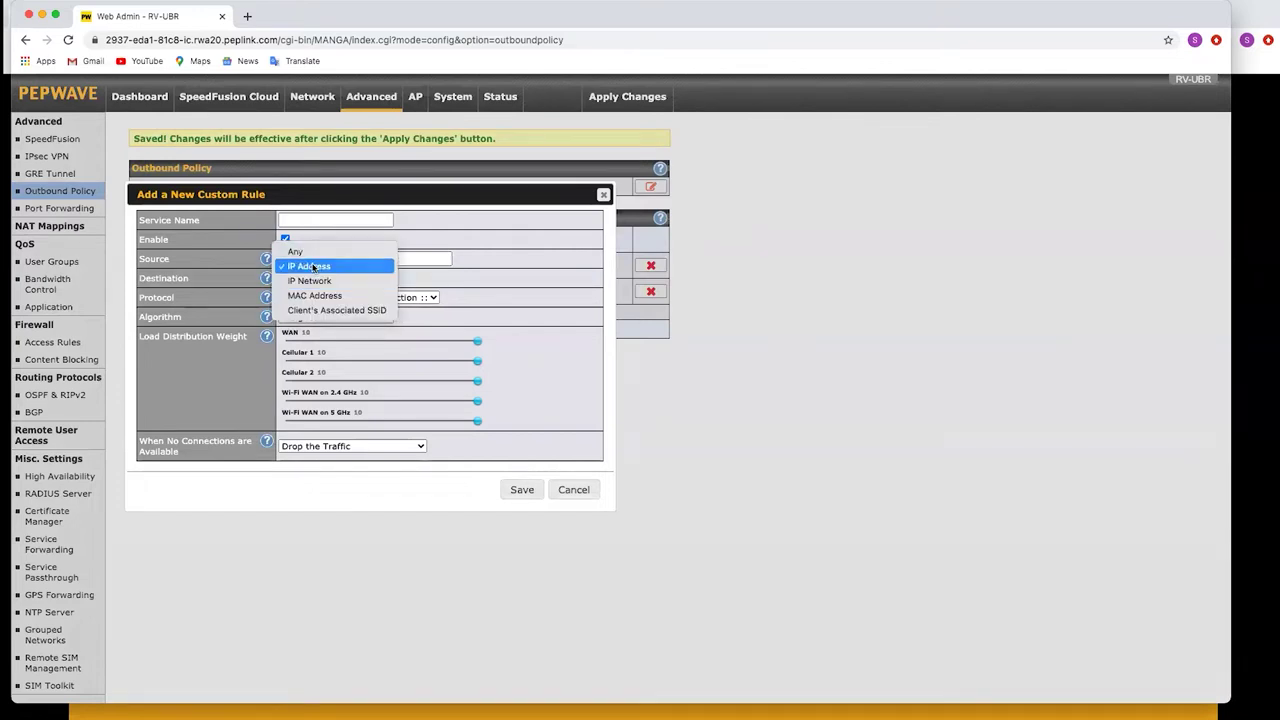
pyautogui.click(314, 268)
pyautogui.click(419, 256)
pyautogui.write('192.168')
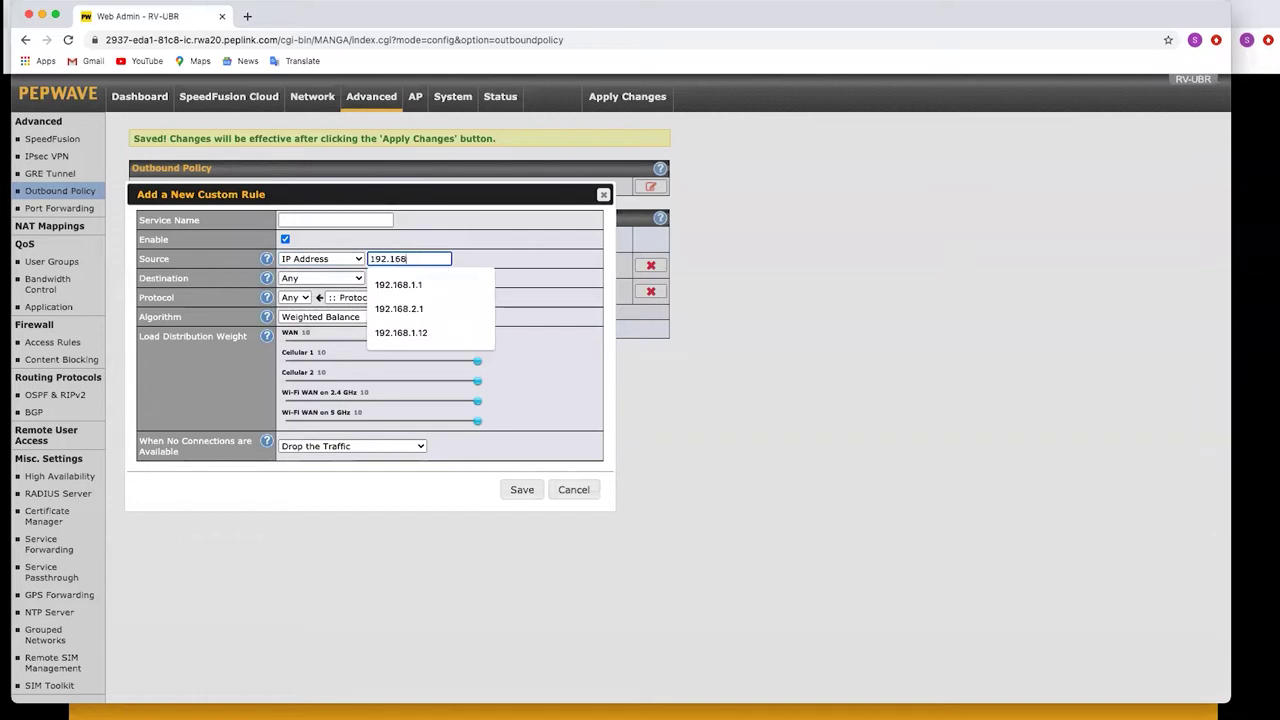
pyautogui.write('.51.50')
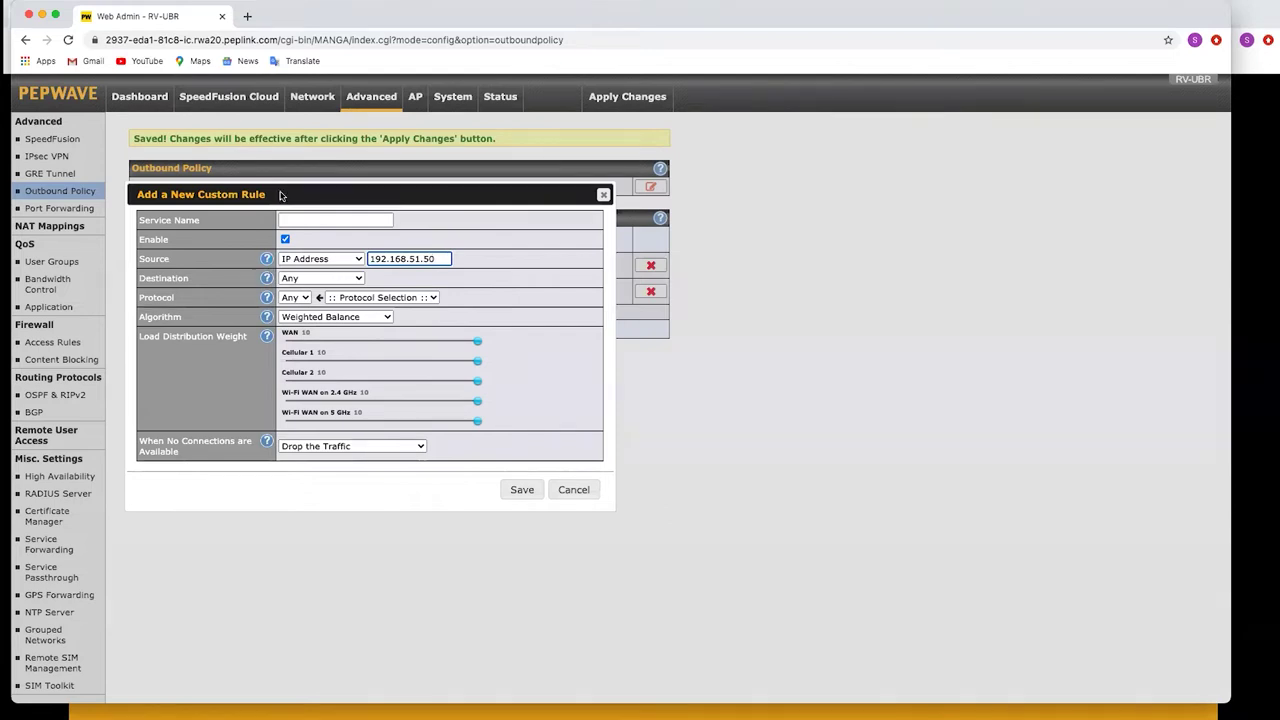
# Set the new rule's algorithm to Enforced with Wi-Fi WAN on 2.4 GHz as the enforced connection.
pyautogui.click(296, 318)
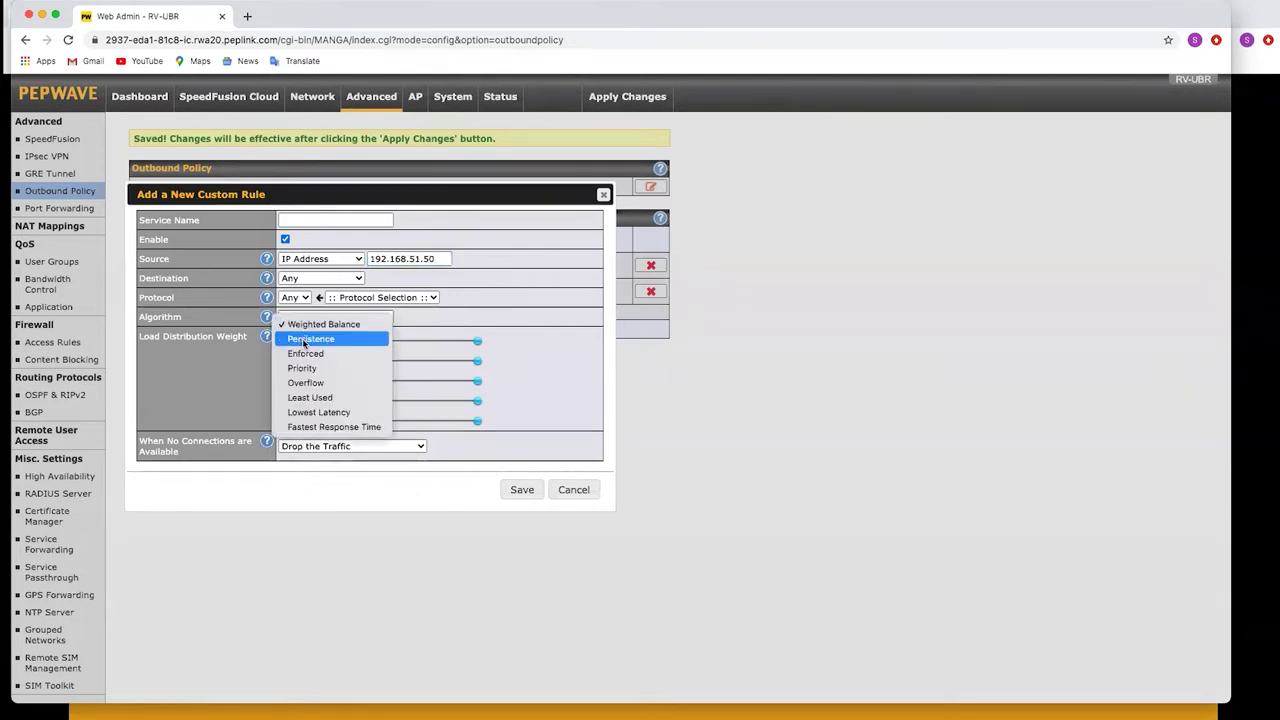
pyautogui.click(306, 355)
pyautogui.click(299, 338)
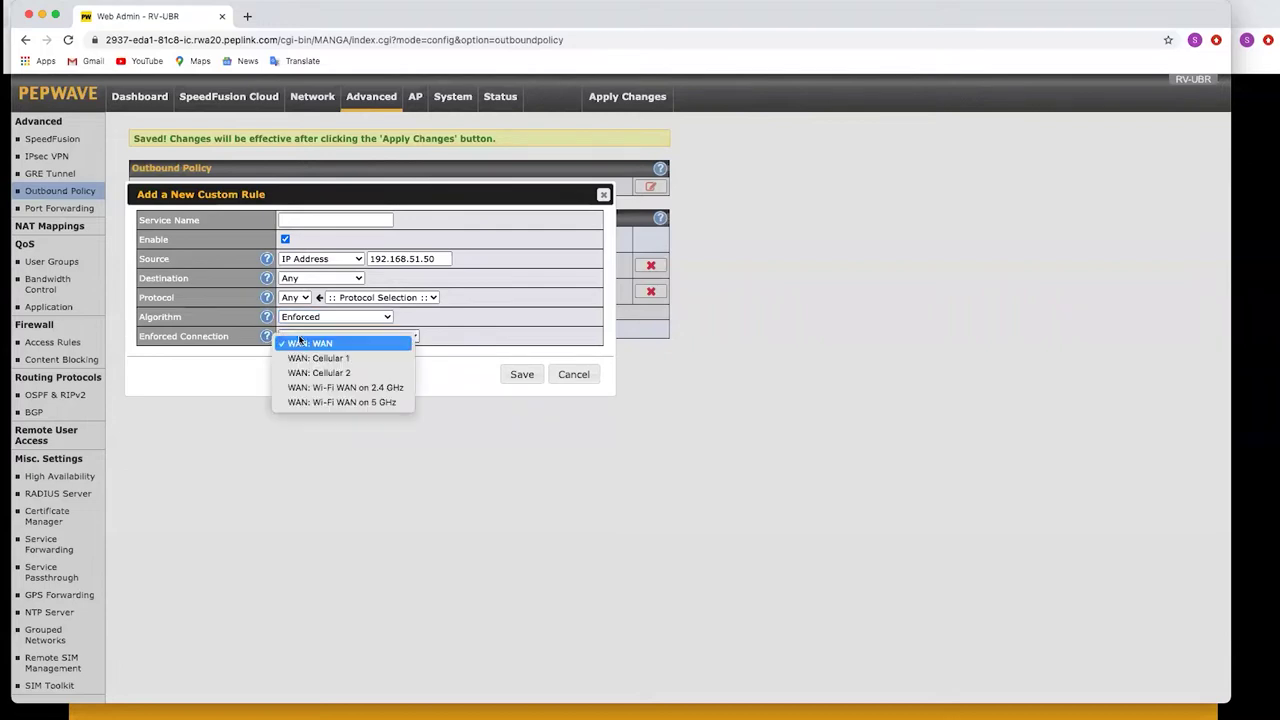
pyautogui.click(325, 393)
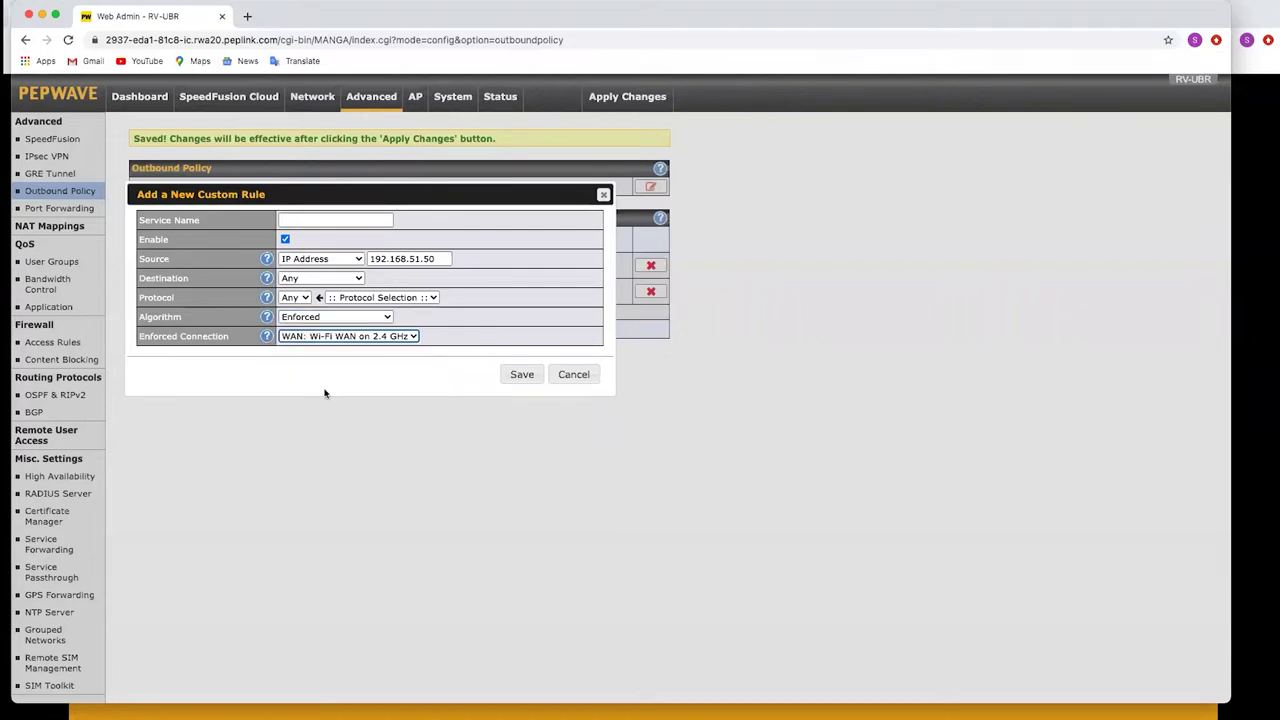
# Name the rule "TV to Wifi only" and save it.
pyautogui.click(300, 222)
pyautogui.click(300, 222)
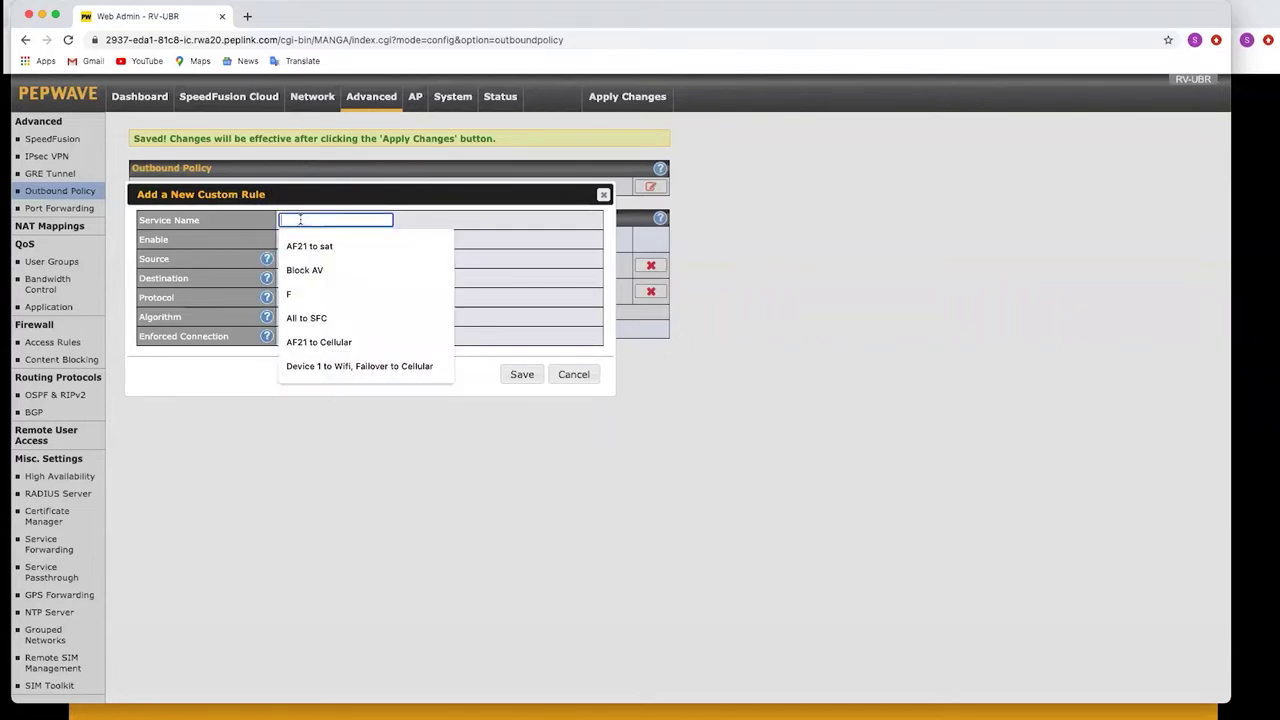
pyautogui.write('TV to')
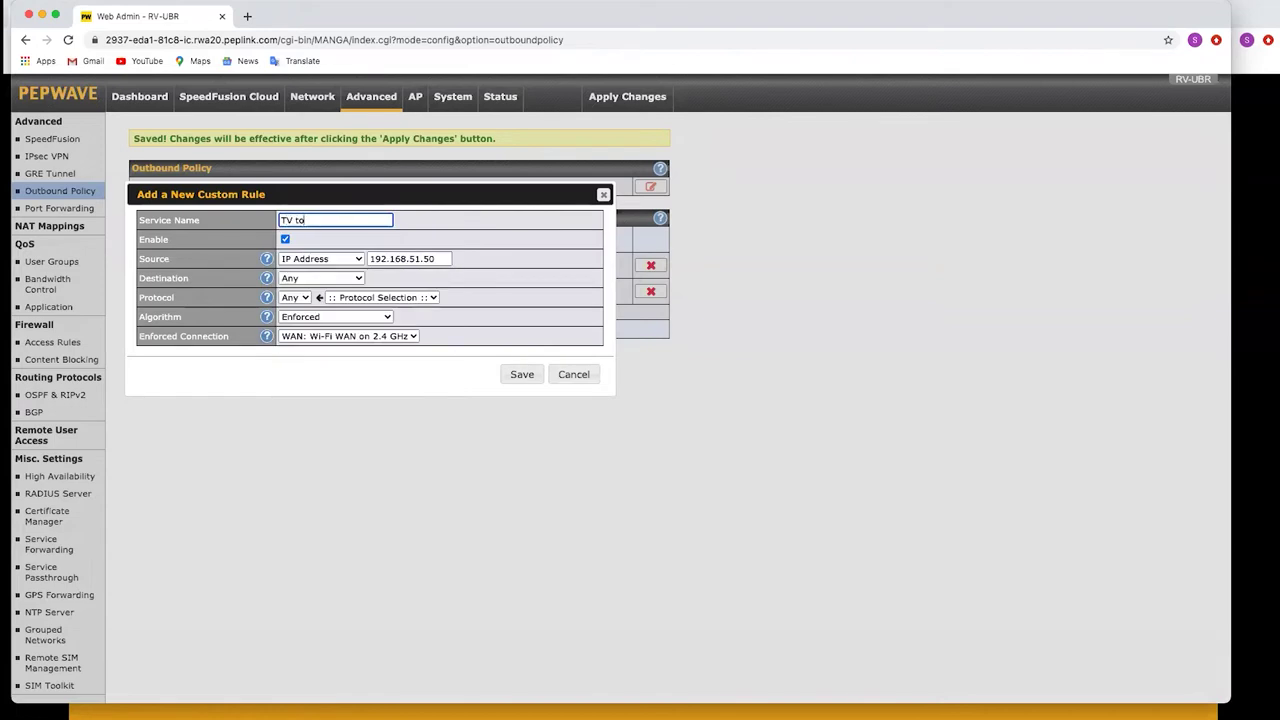
pyautogui.write(' Wifi only')
pyautogui.click(536, 378)
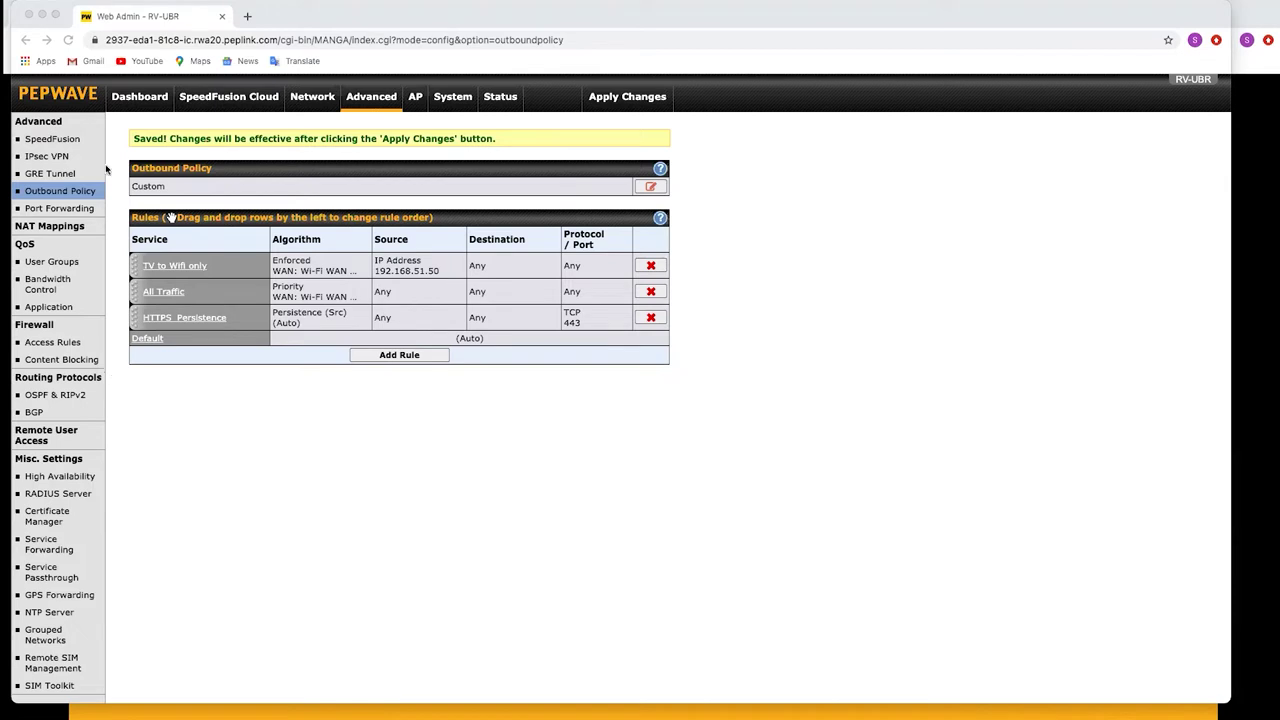
# Open the activation key enrollment form from the SpeedFusion Cloud page and fill in the contact's e-mail.
pyautogui.click(204, 96)
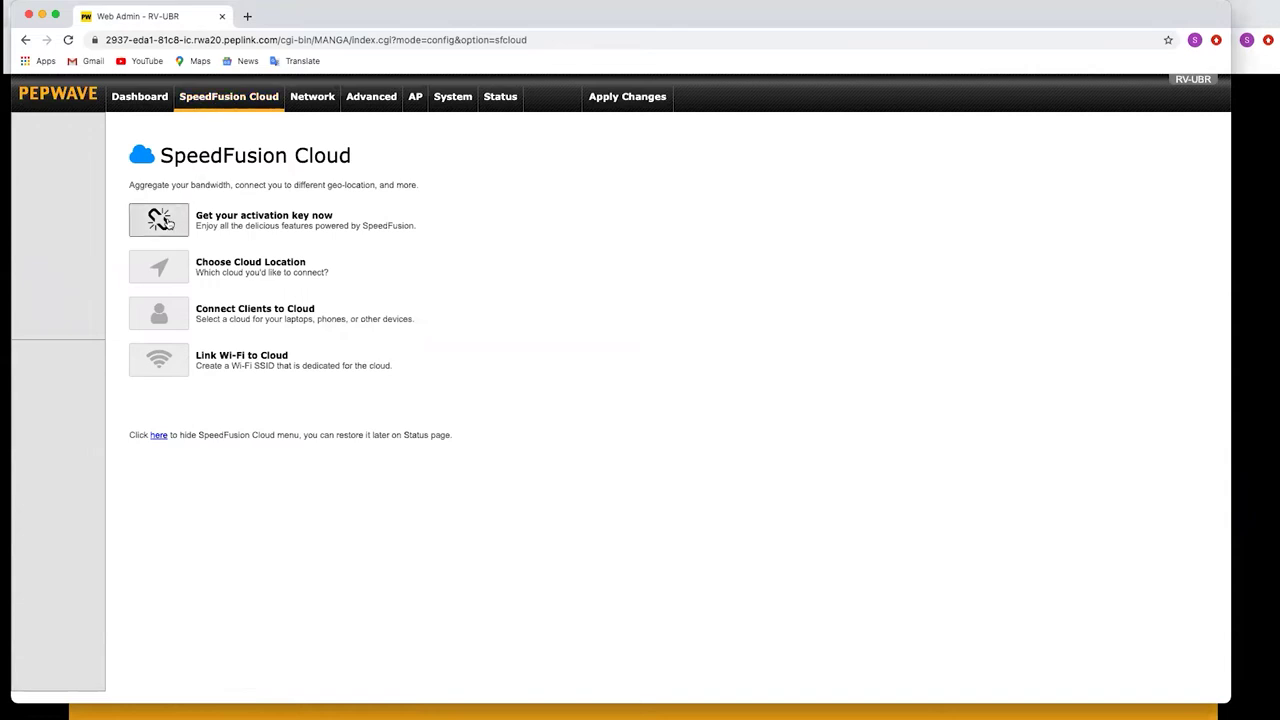
pyautogui.click(170, 222)
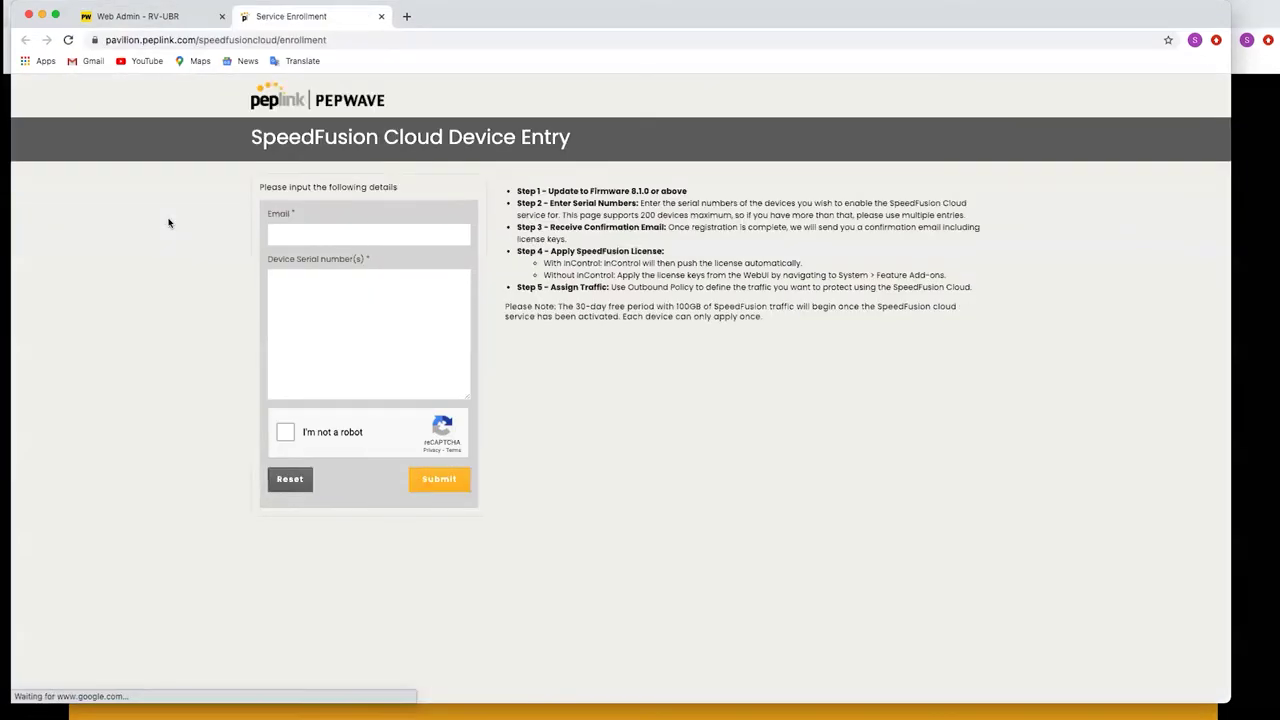
pyautogui.click(351, 232)
pyautogui.click(330, 264)
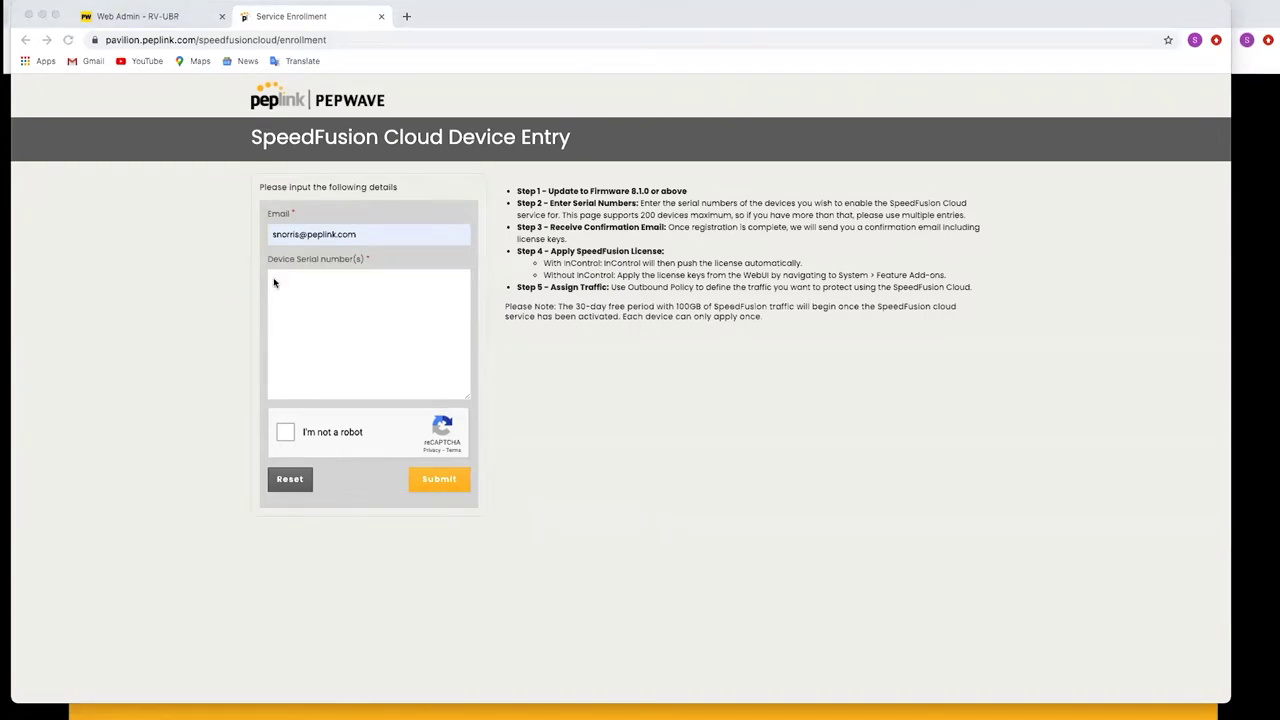
# Paste the device serial number, complete the robot check, submit the enrollment form, and return to the router's SpeedFusion Cloud page.
pyautogui.click(320, 328)
pyautogui.press('super+v')
pyautogui.click(285, 432)
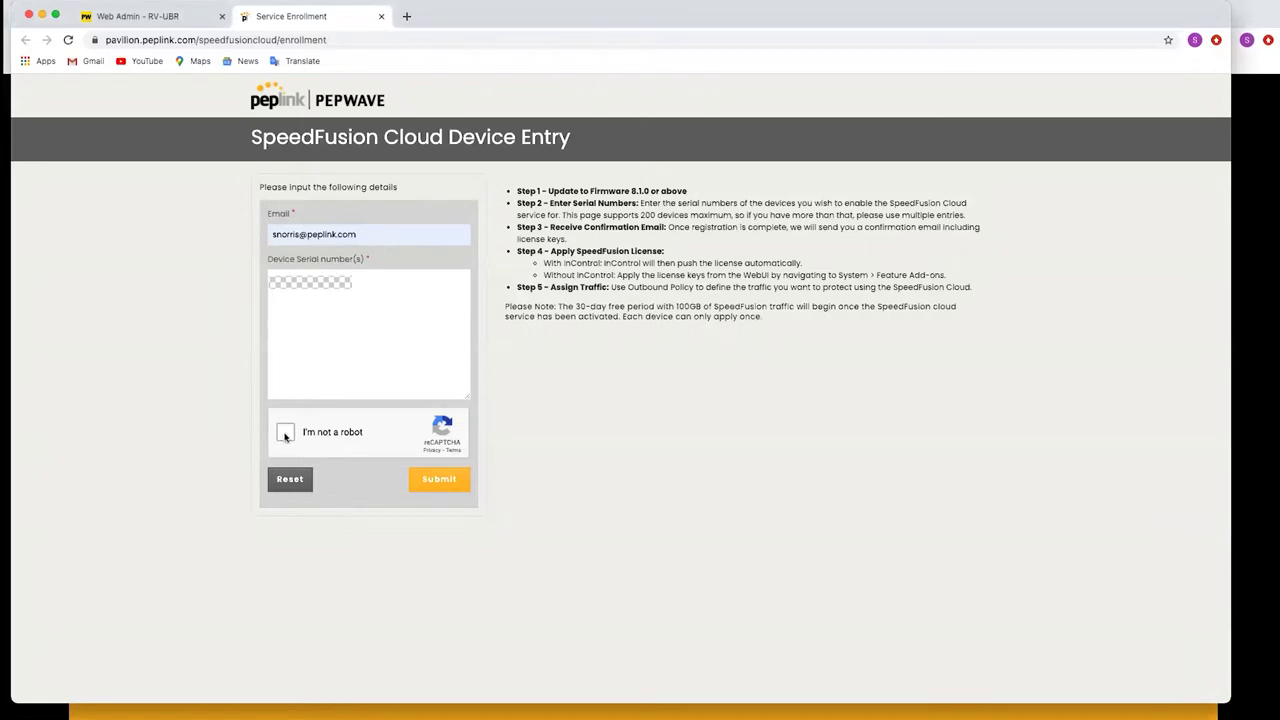
pyautogui.click(428, 481)
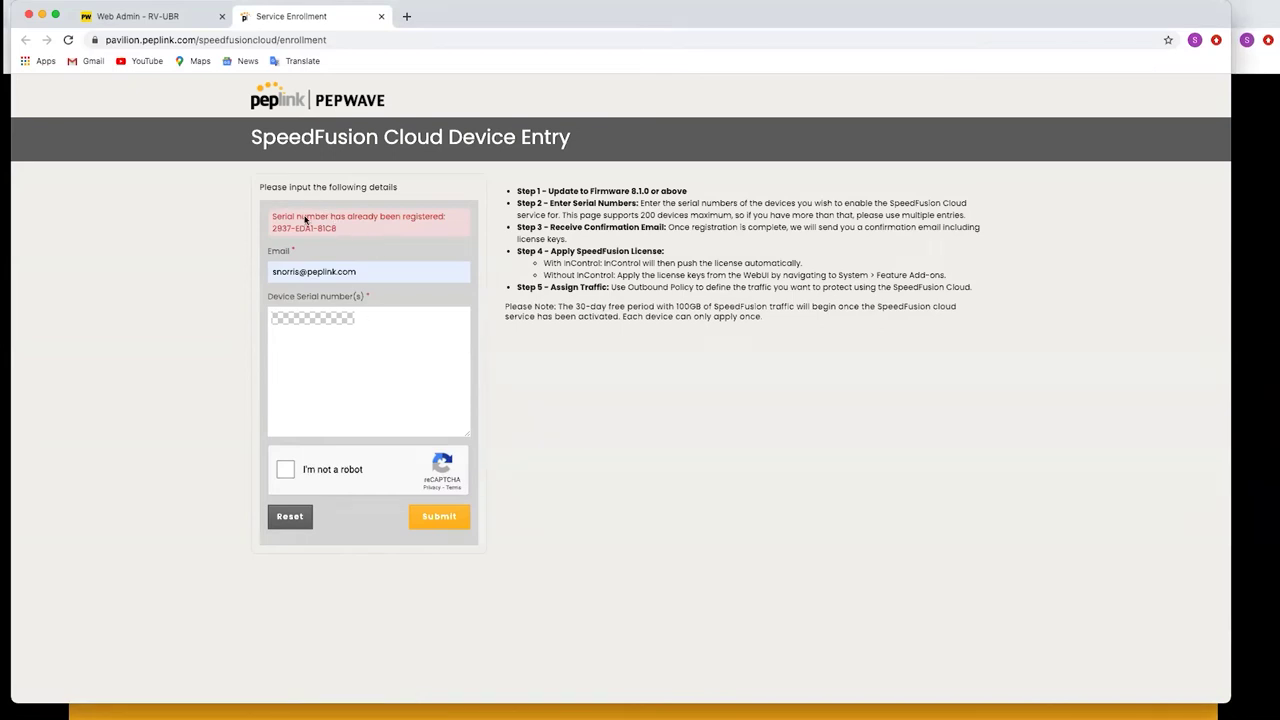
pyautogui.click(122, 20)
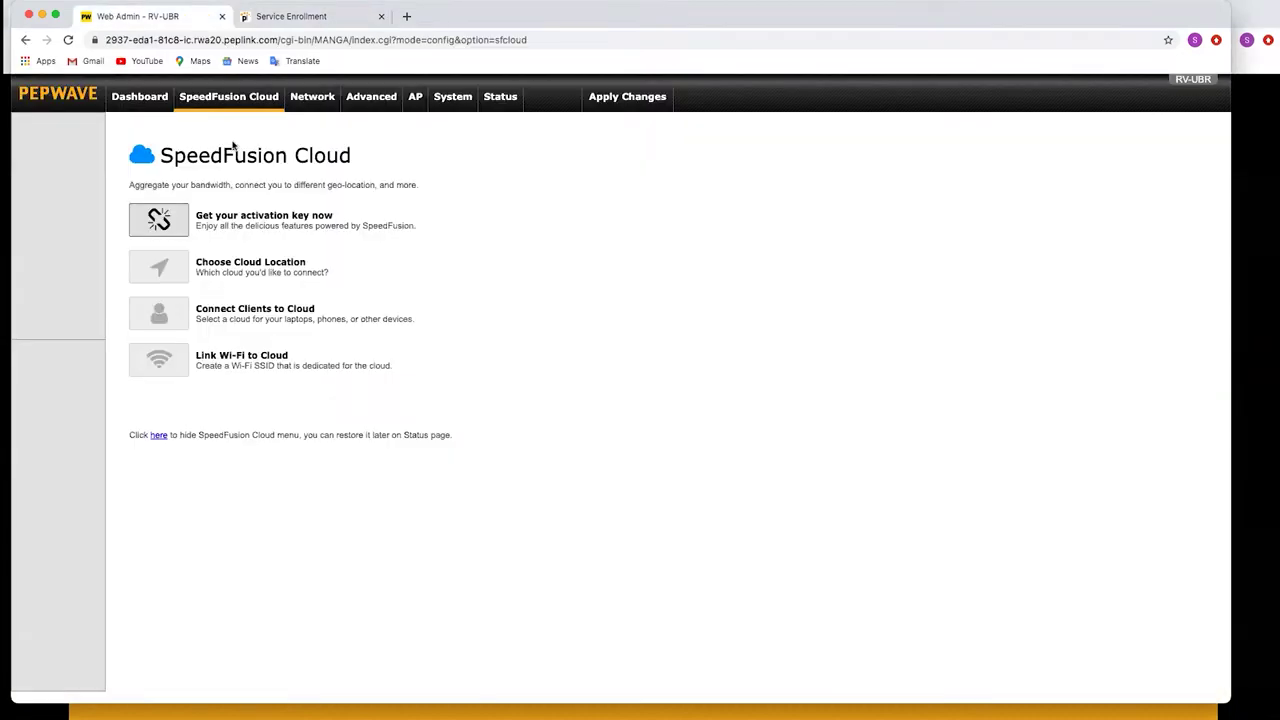
# Paste the SpeedFusion Cloud activation key into the router's feature add-ons page and activate the licence.
pyautogui.click(451, 99)
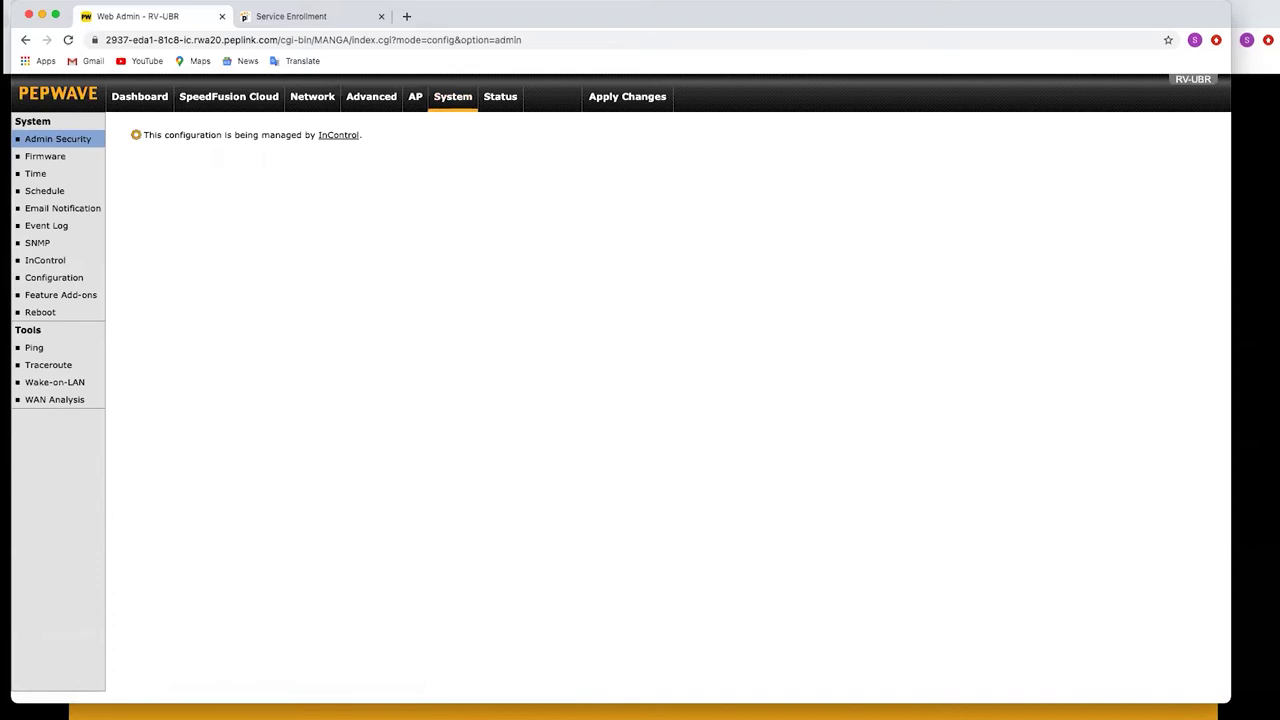
pyautogui.click(58, 294)
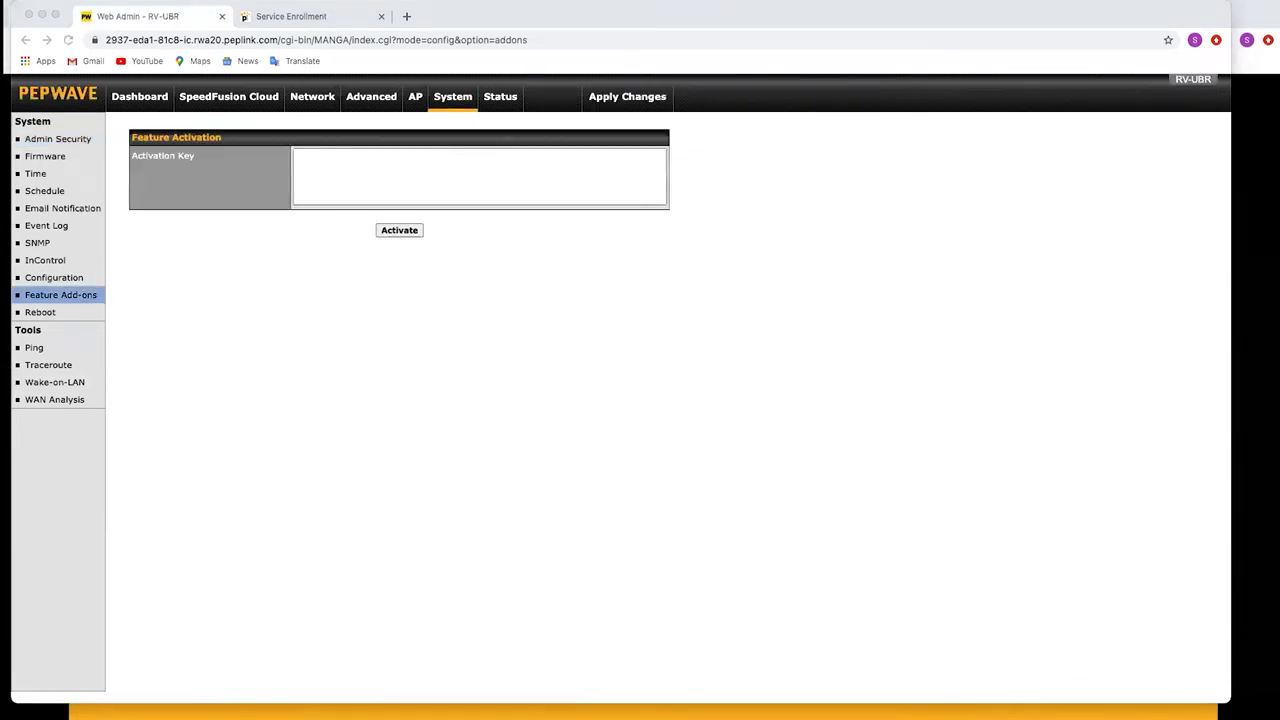
pyautogui.click(390, 178)
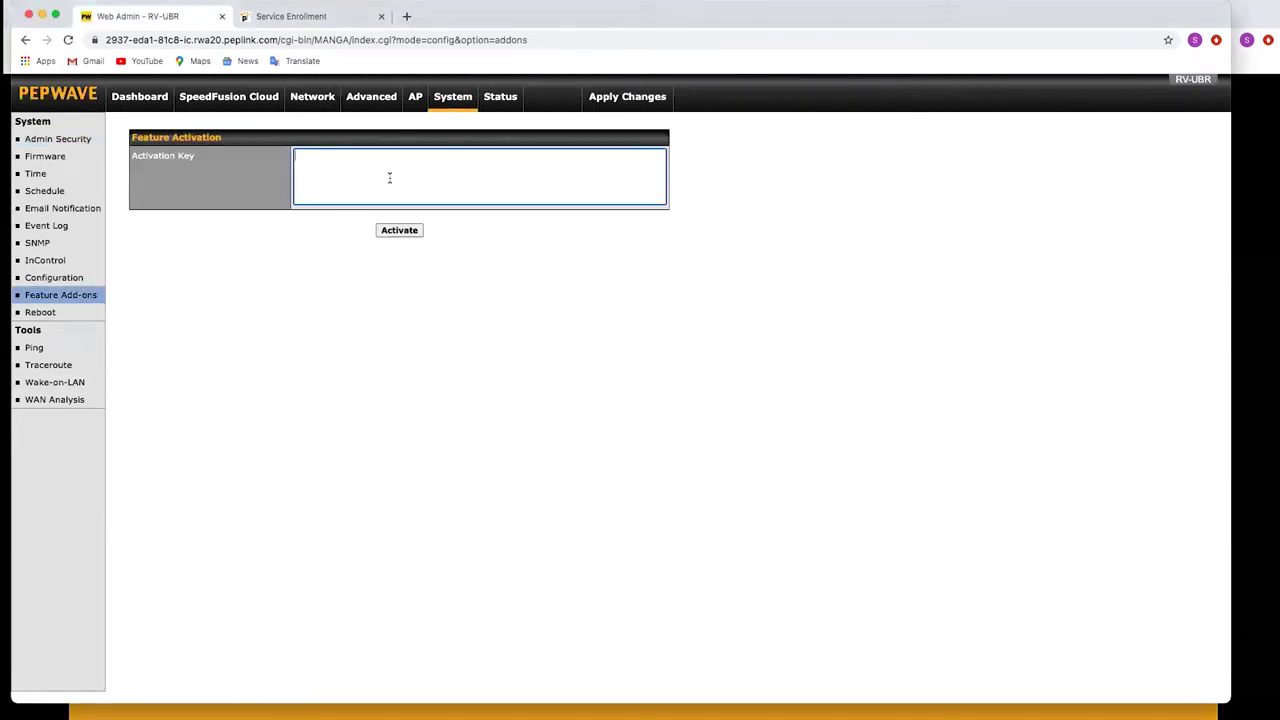
pyautogui.press('super+v')
pyautogui.click(410, 231)
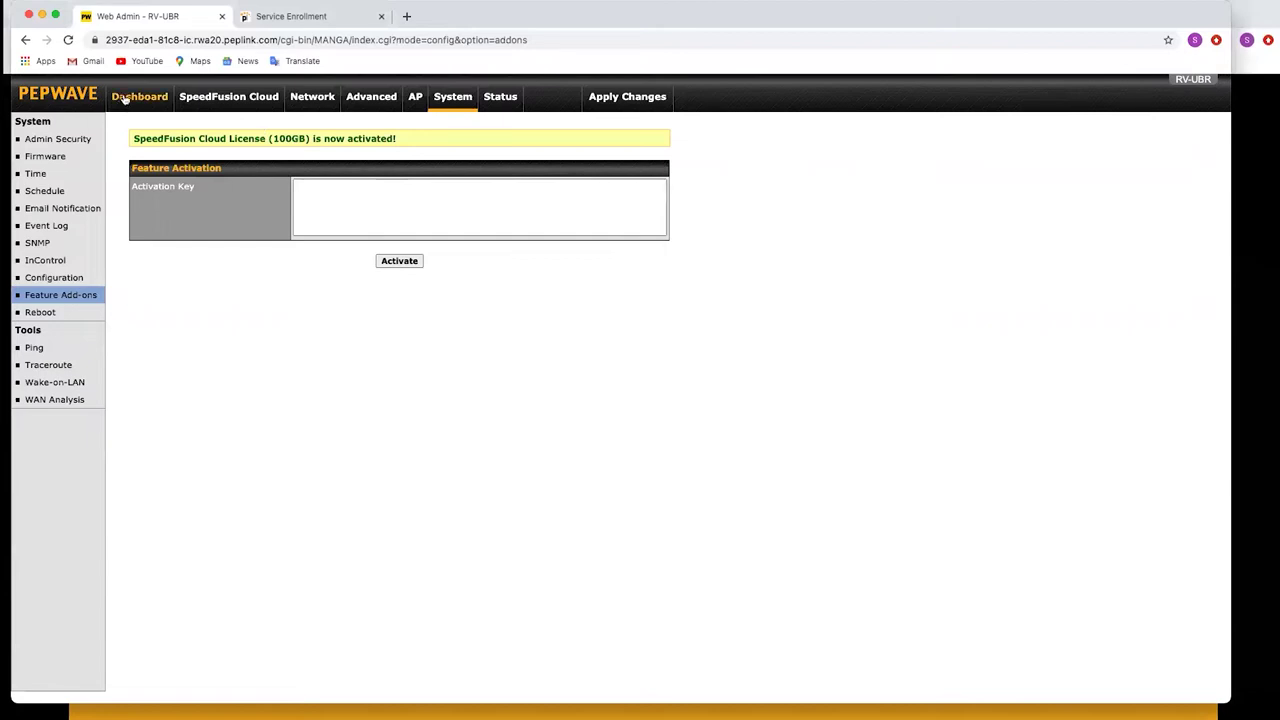
# Add United Kingdom, London (LON) as a SpeedFusion Cloud location, apply the changes, and open the dashboard to check the connection status.
pyautogui.click(204, 103)
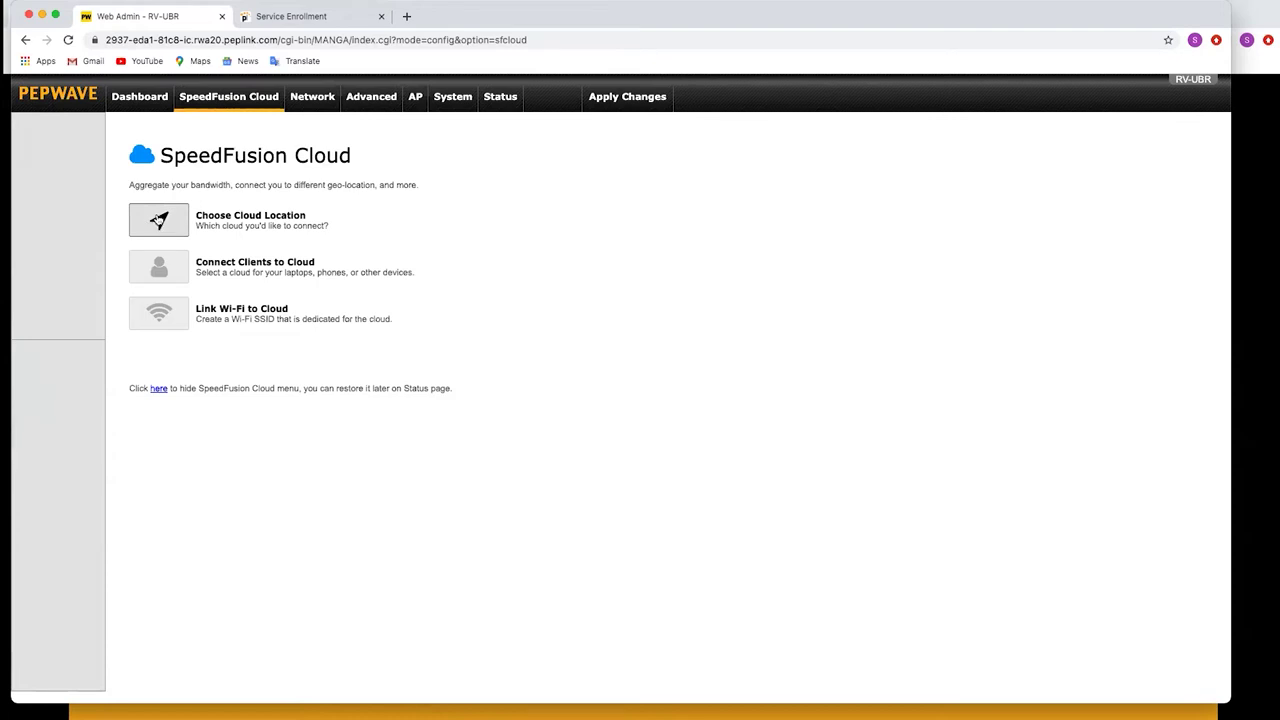
pyautogui.click(159, 220)
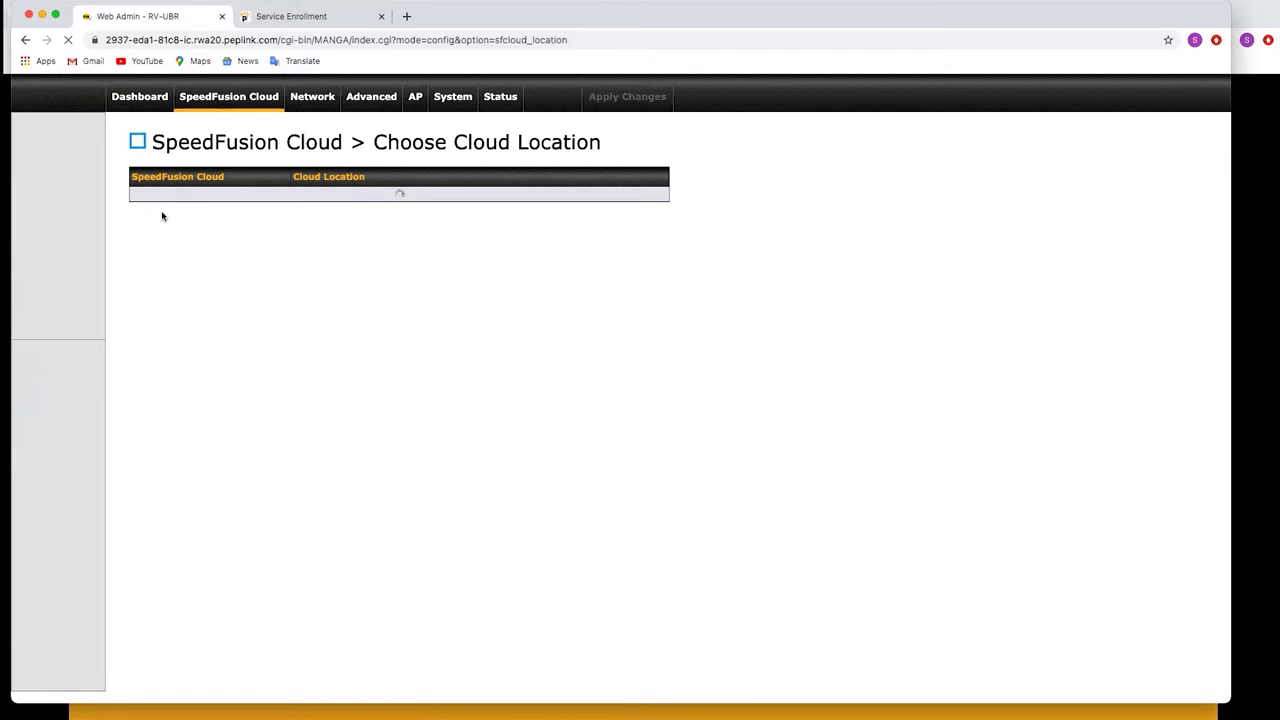
pyautogui.click(336, 220)
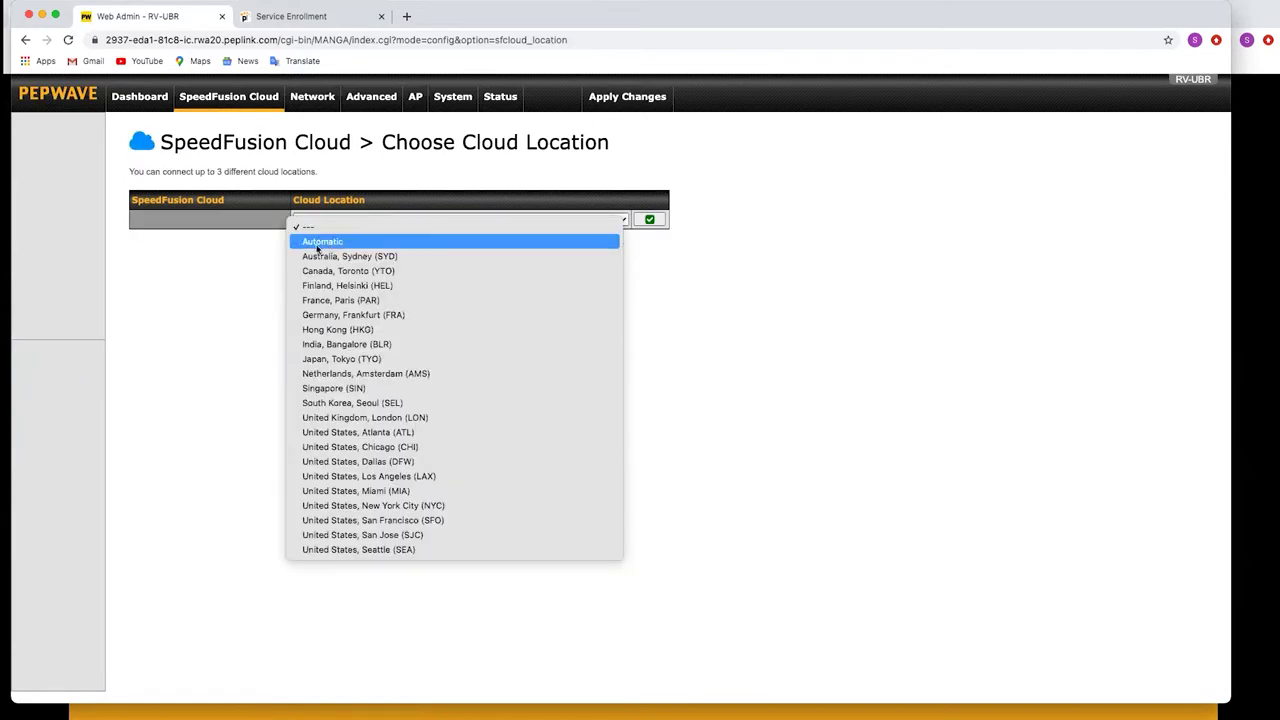
pyautogui.click(345, 418)
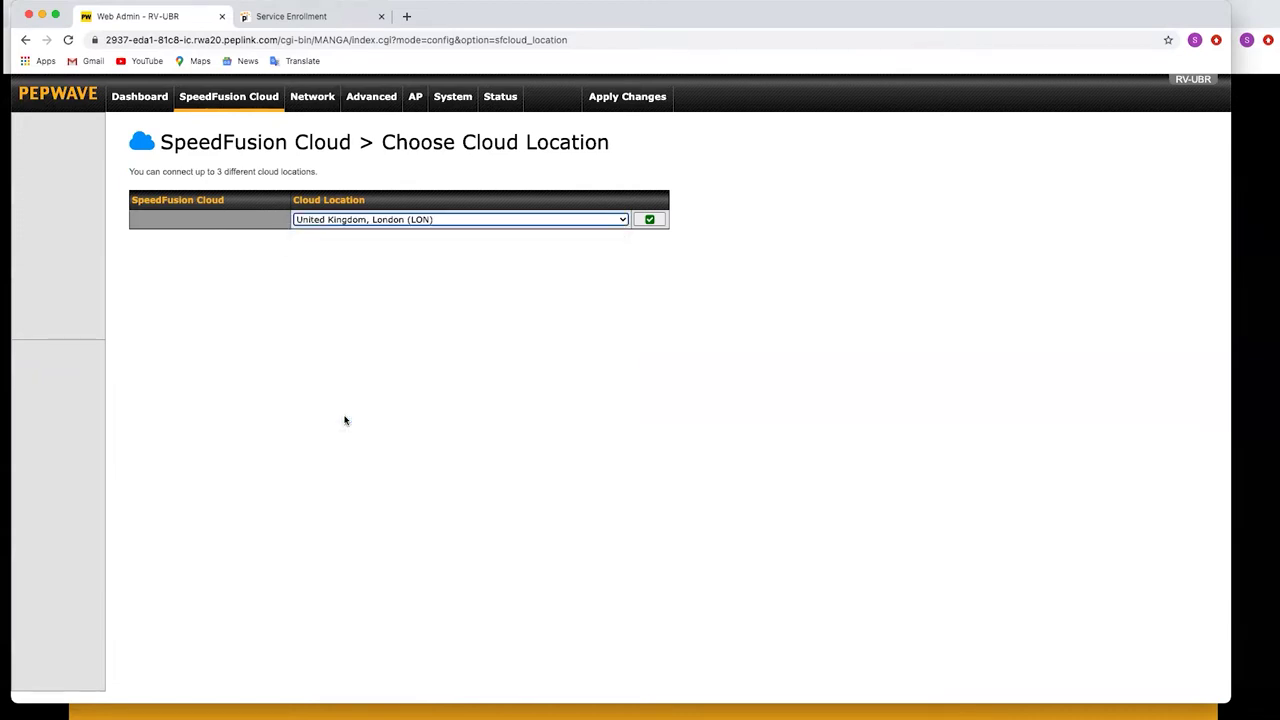
pyautogui.click(645, 221)
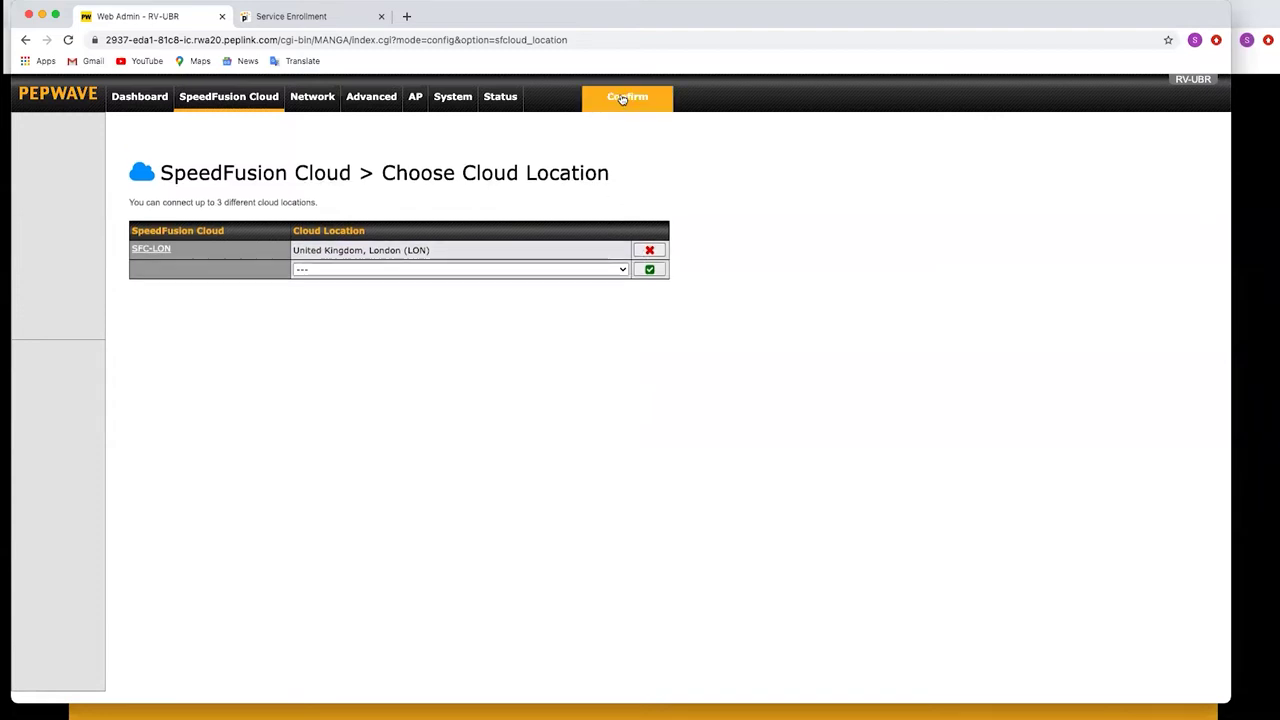
pyautogui.click(621, 98)
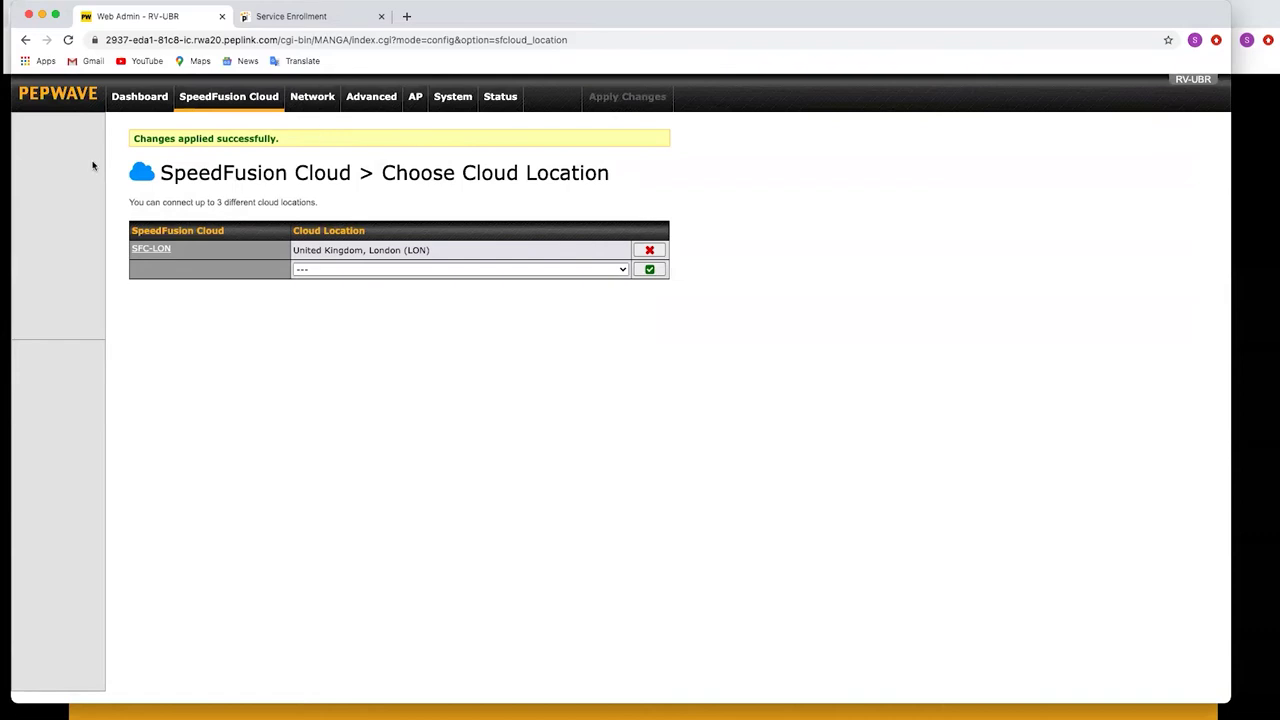
pyautogui.click(140, 96)
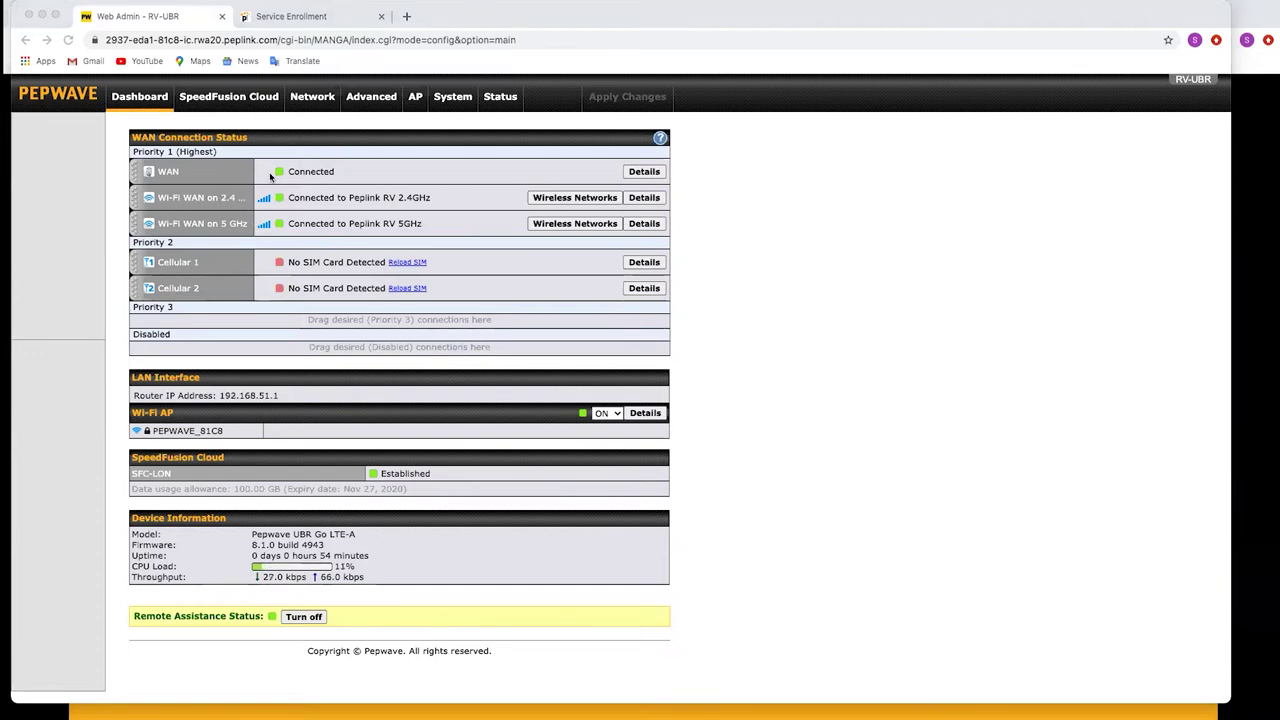
pyautogui.click(357, 100)
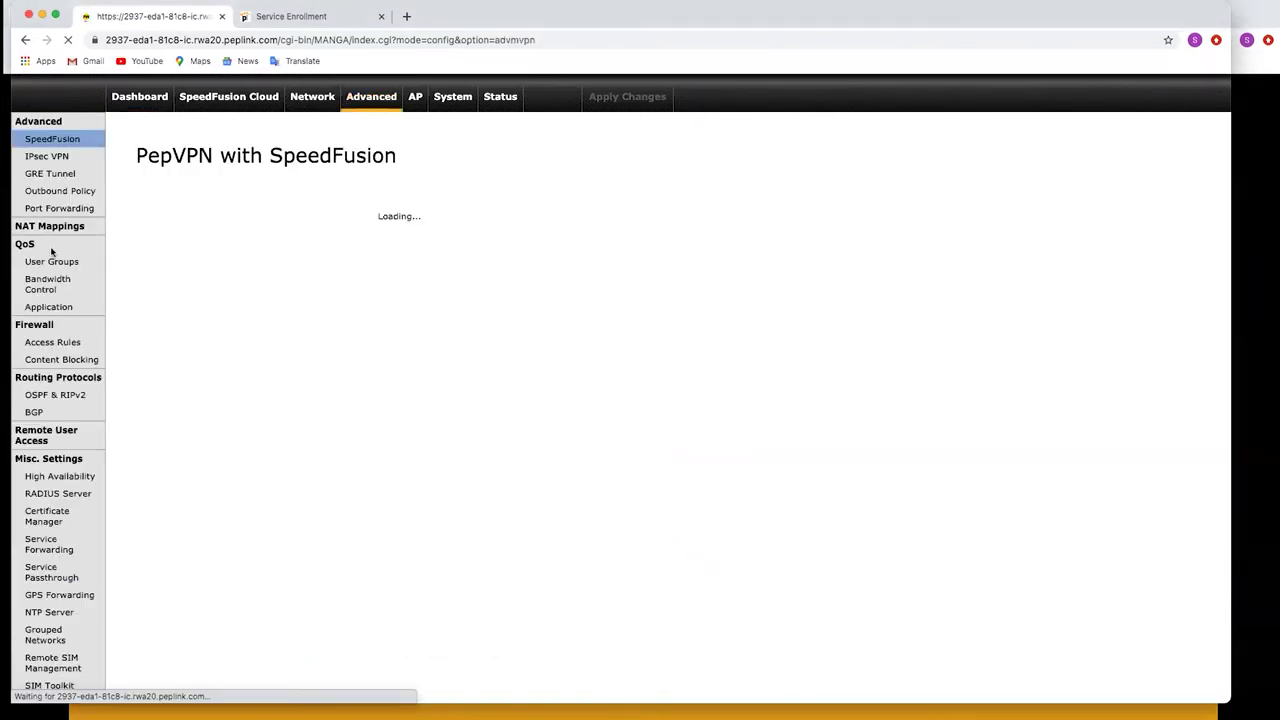
pyautogui.click(37, 192)
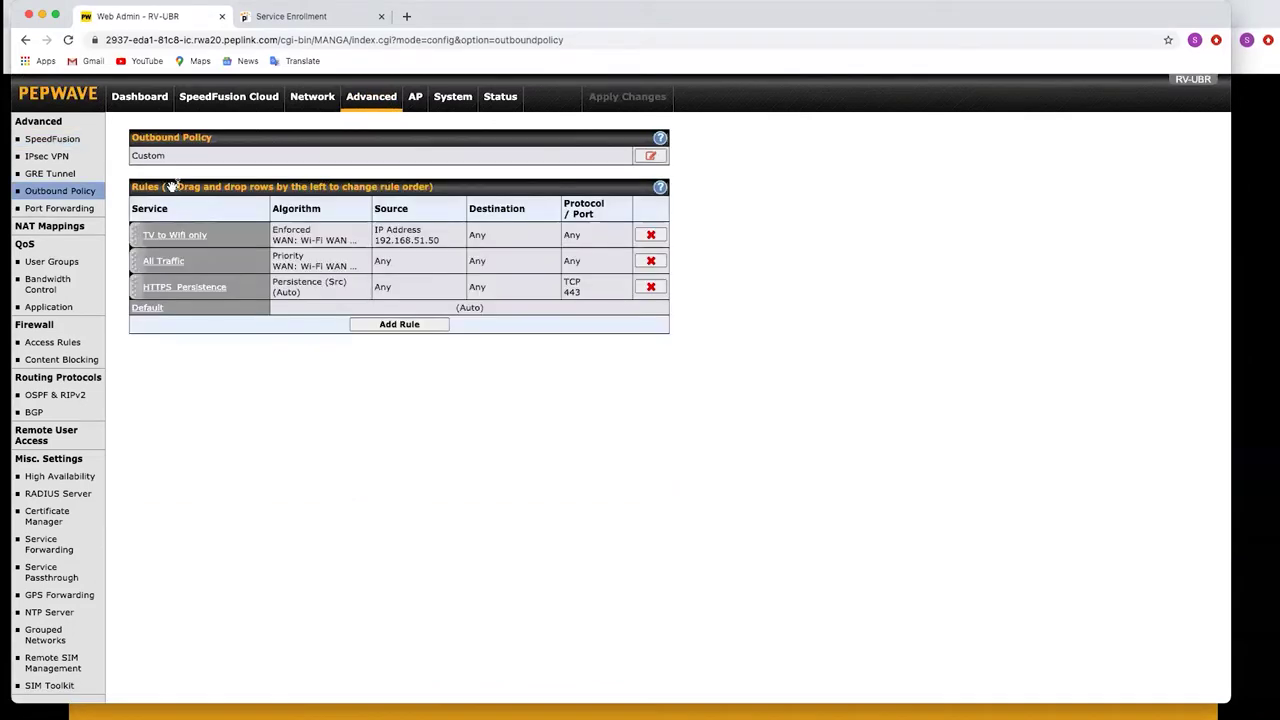
pyautogui.click(172, 237)
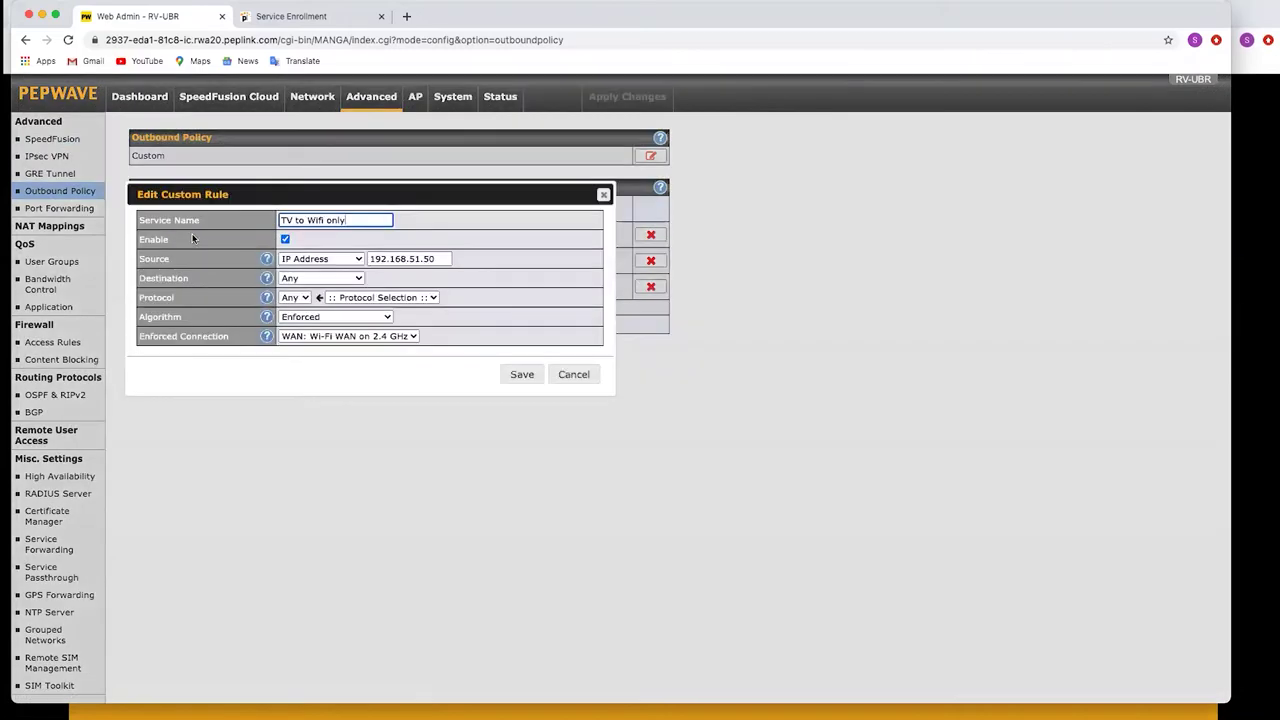
pyautogui.click(335, 338)
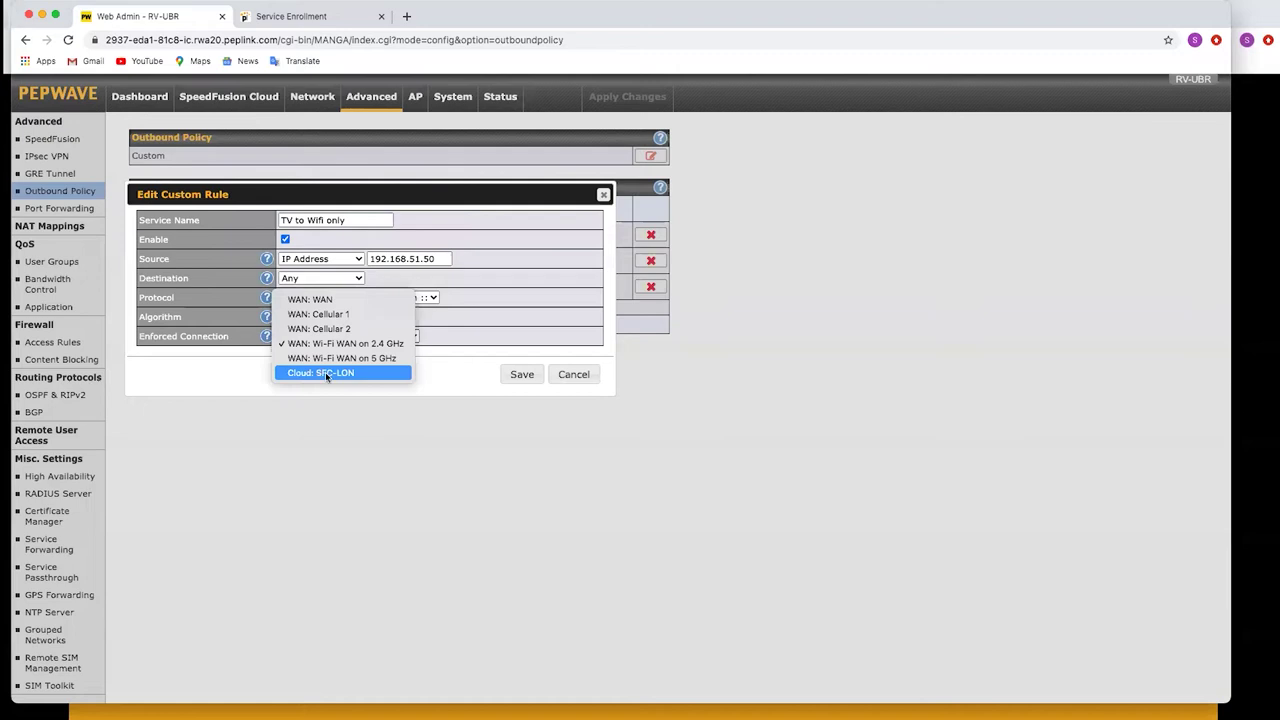
pyautogui.click(327, 373)
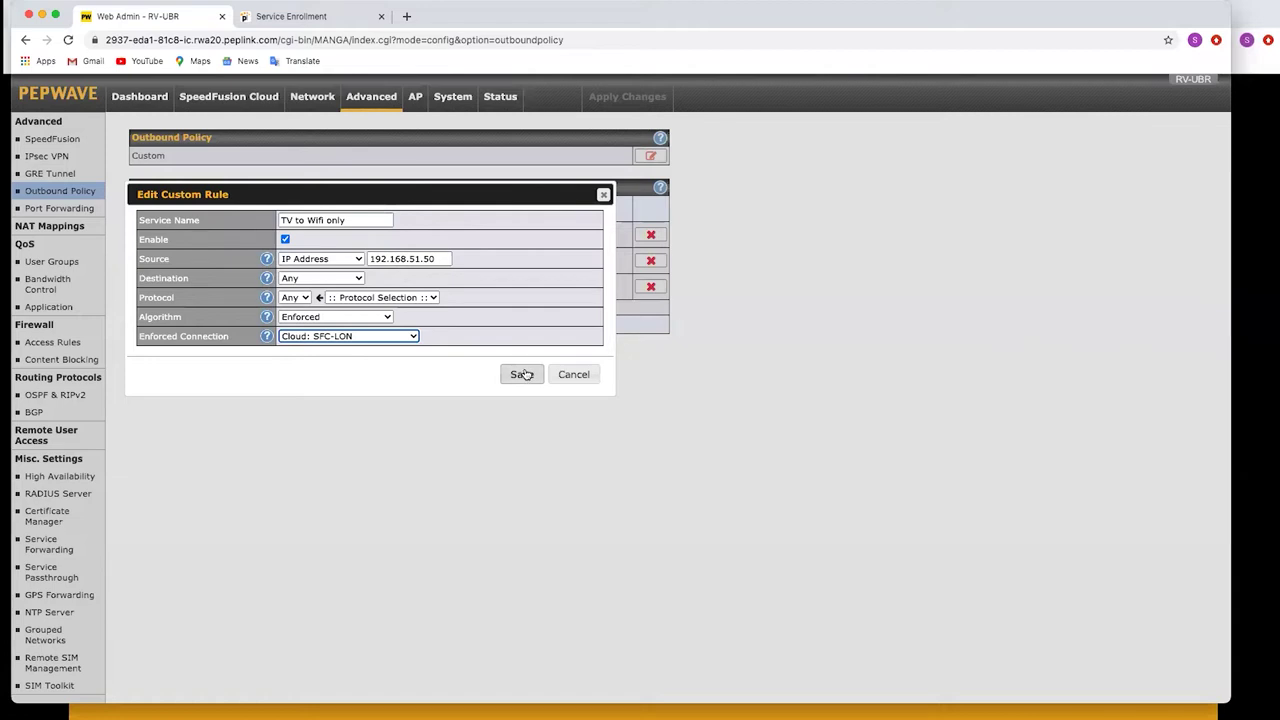
pyautogui.click(575, 375)
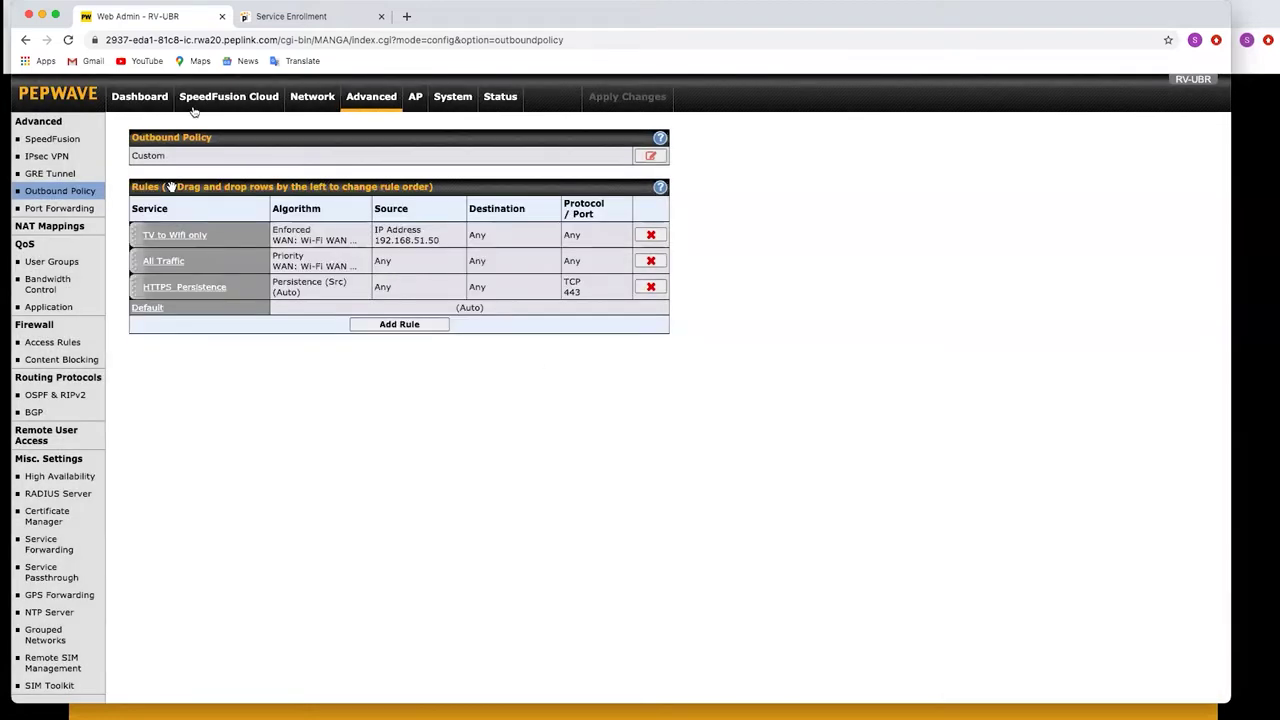
# Connect the listed laptop client to the United Kingdom, London (LON) cloud, save and apply the changes, and return to the dashboard.
pyautogui.click(255, 100)
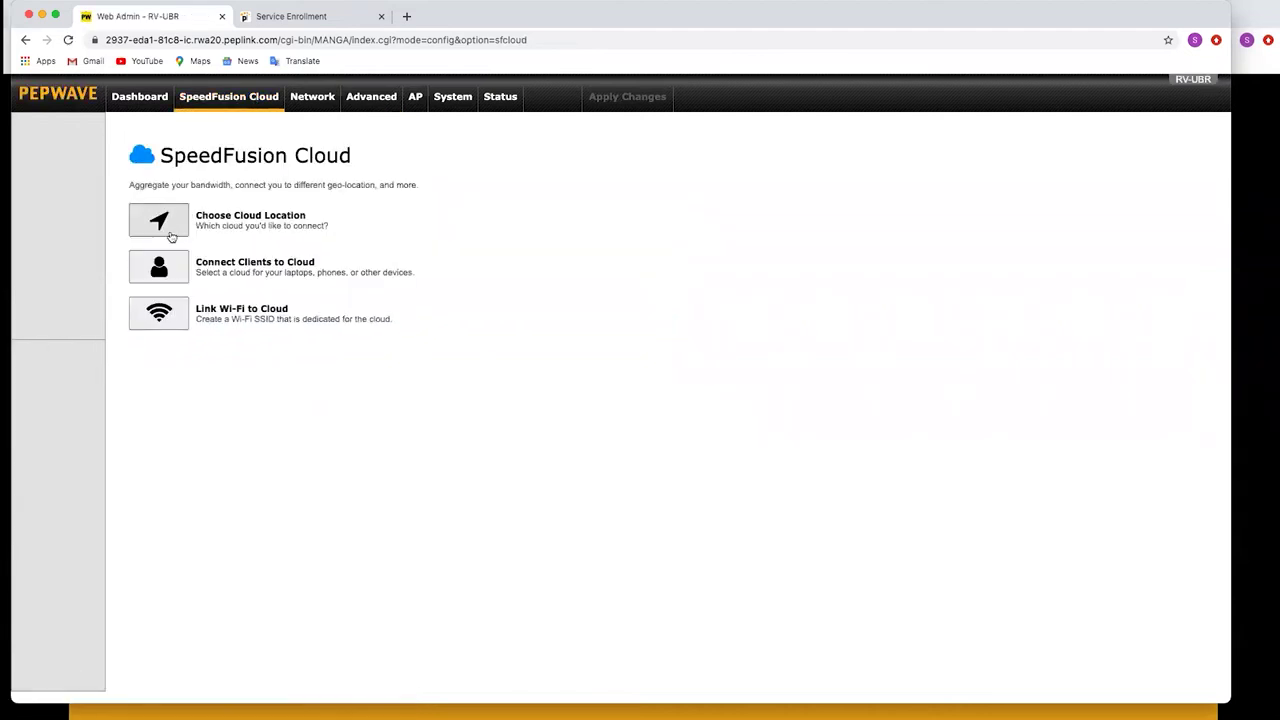
pyautogui.click(164, 271)
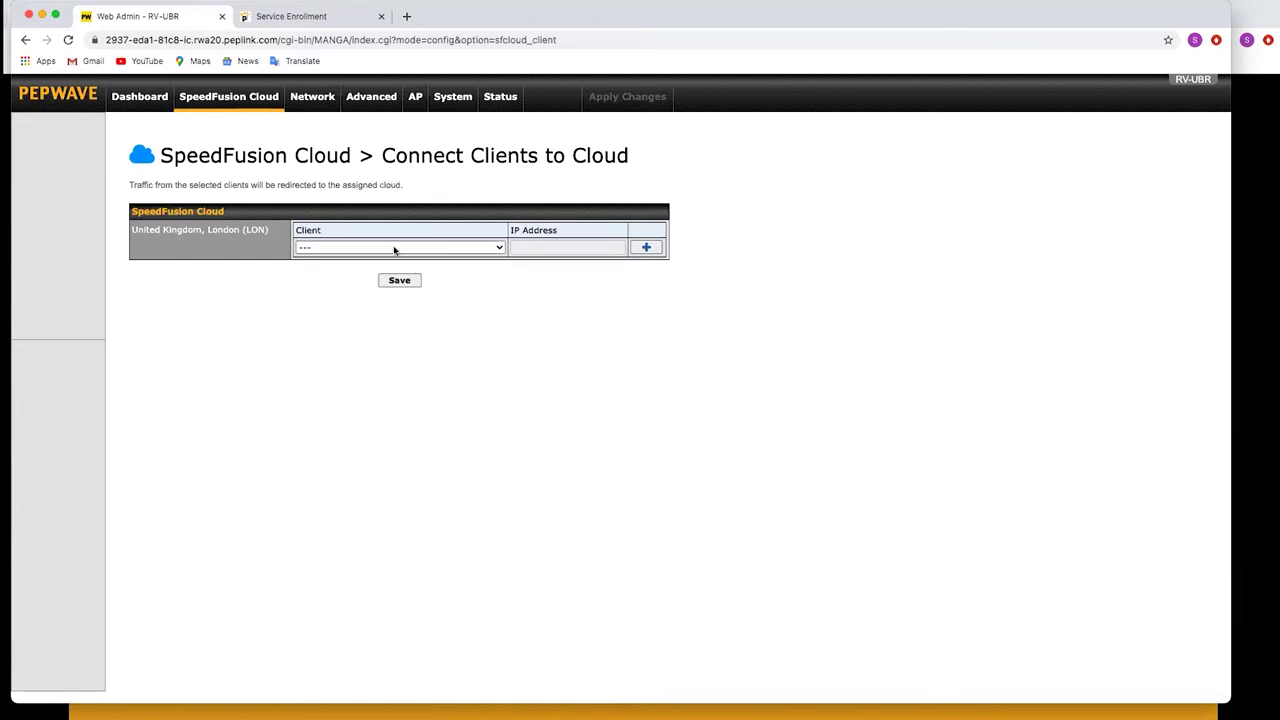
pyautogui.click(394, 249)
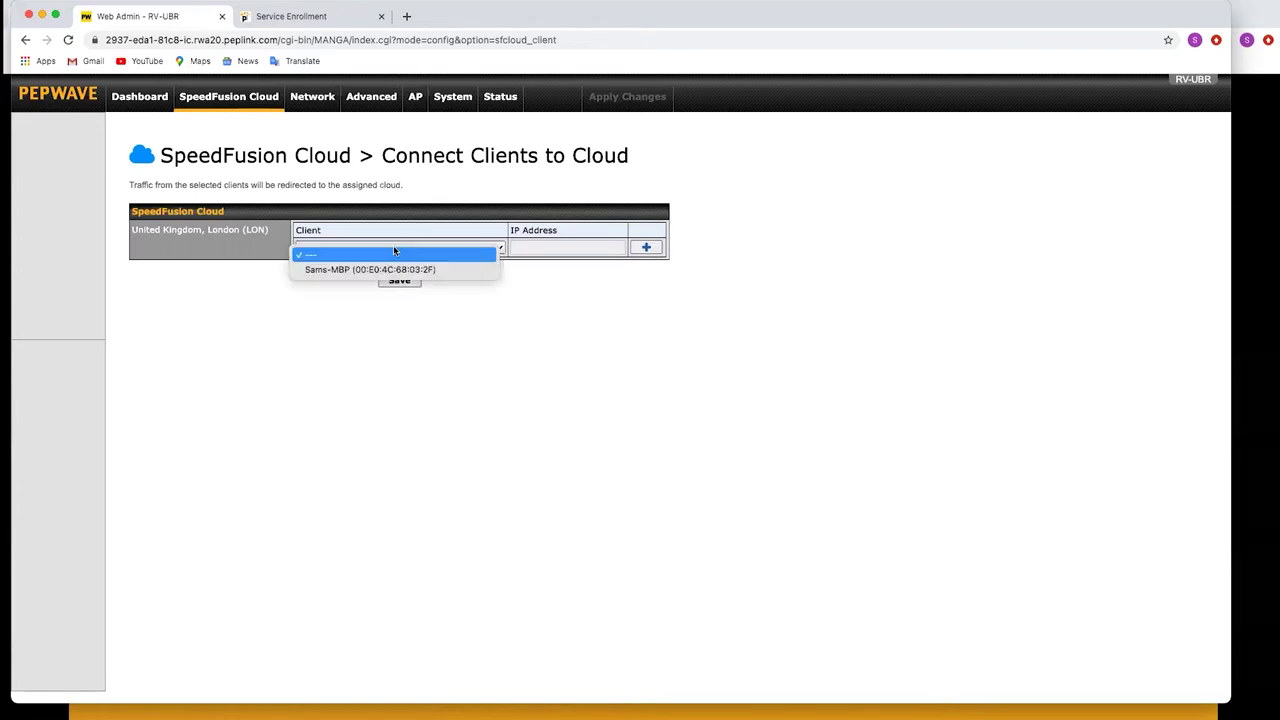
pyautogui.click(342, 270)
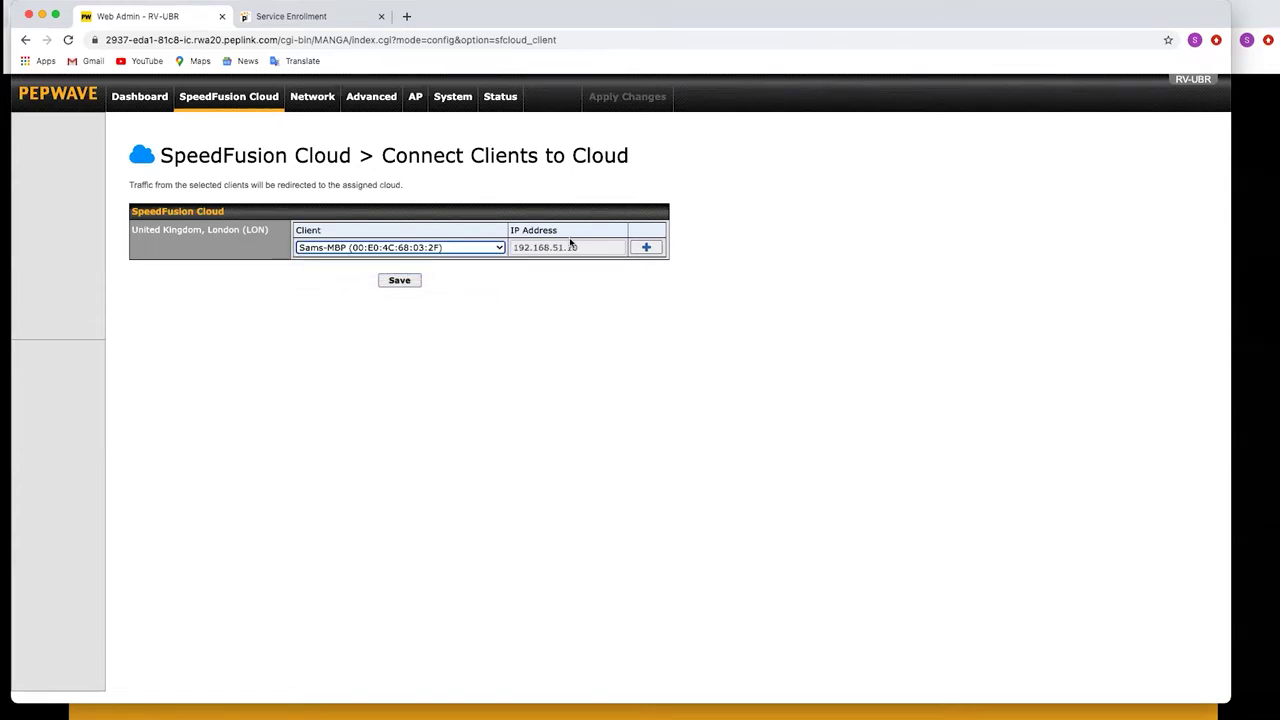
pyautogui.click(391, 282)
pyautogui.click(393, 283)
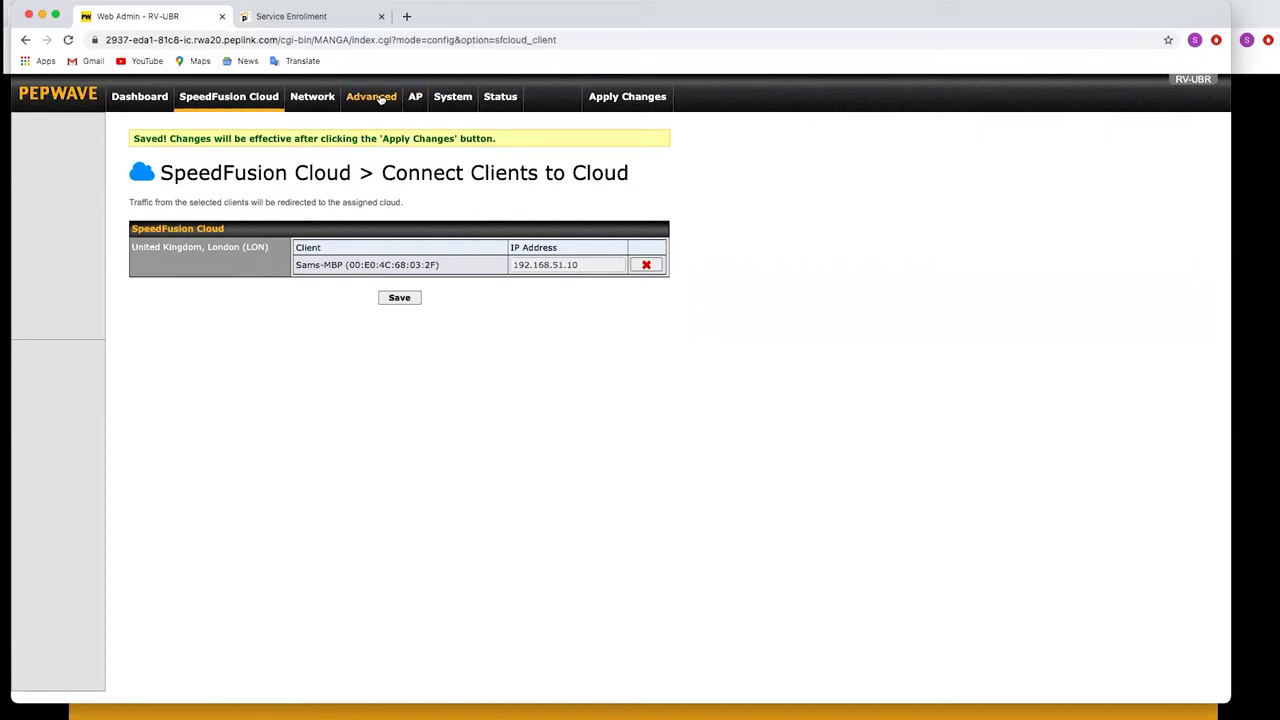
pyautogui.click(634, 105)
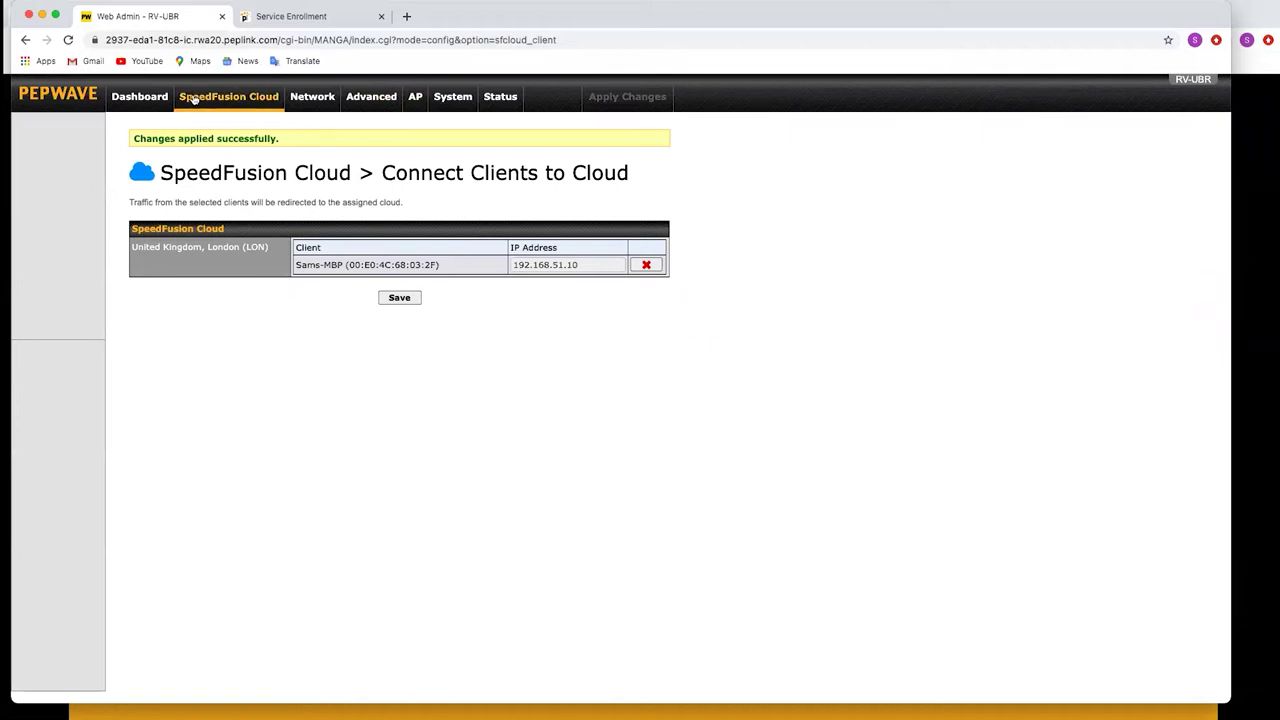
pyautogui.click(142, 97)
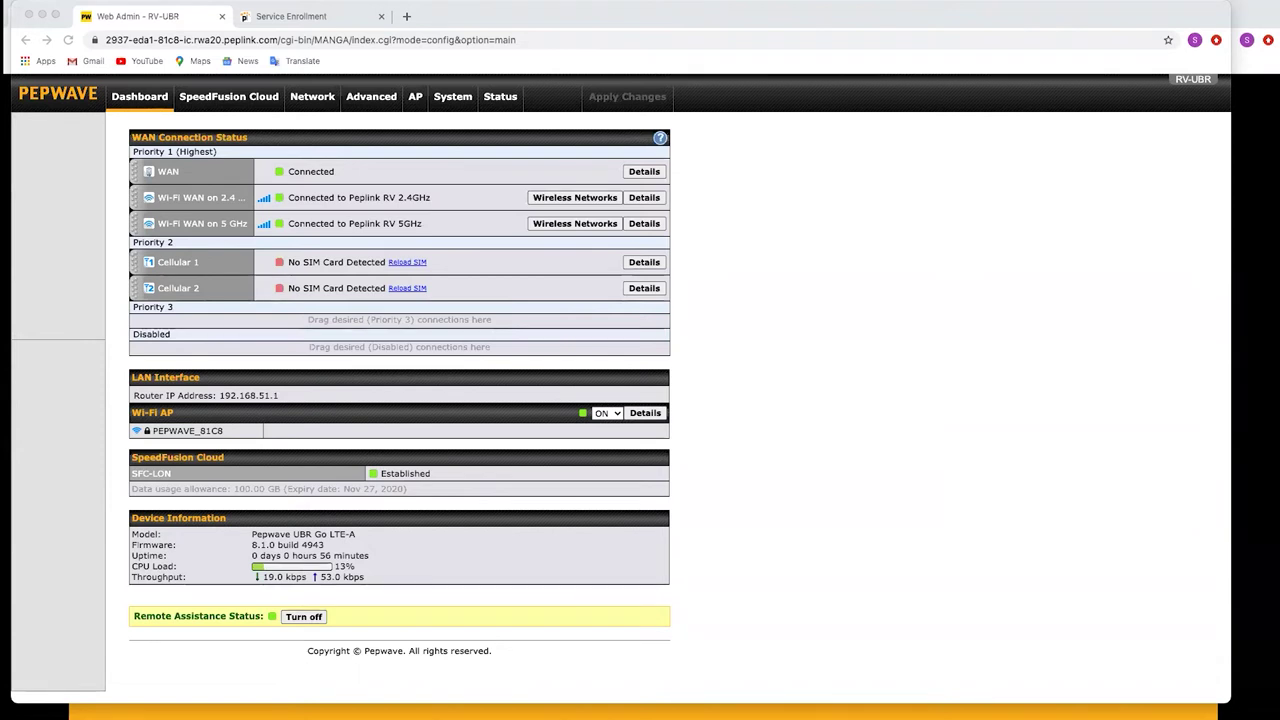
# Save the QoS user group entry for IP address 192.168.51.50 with Staff as its group.
pyautogui.click(369, 97)
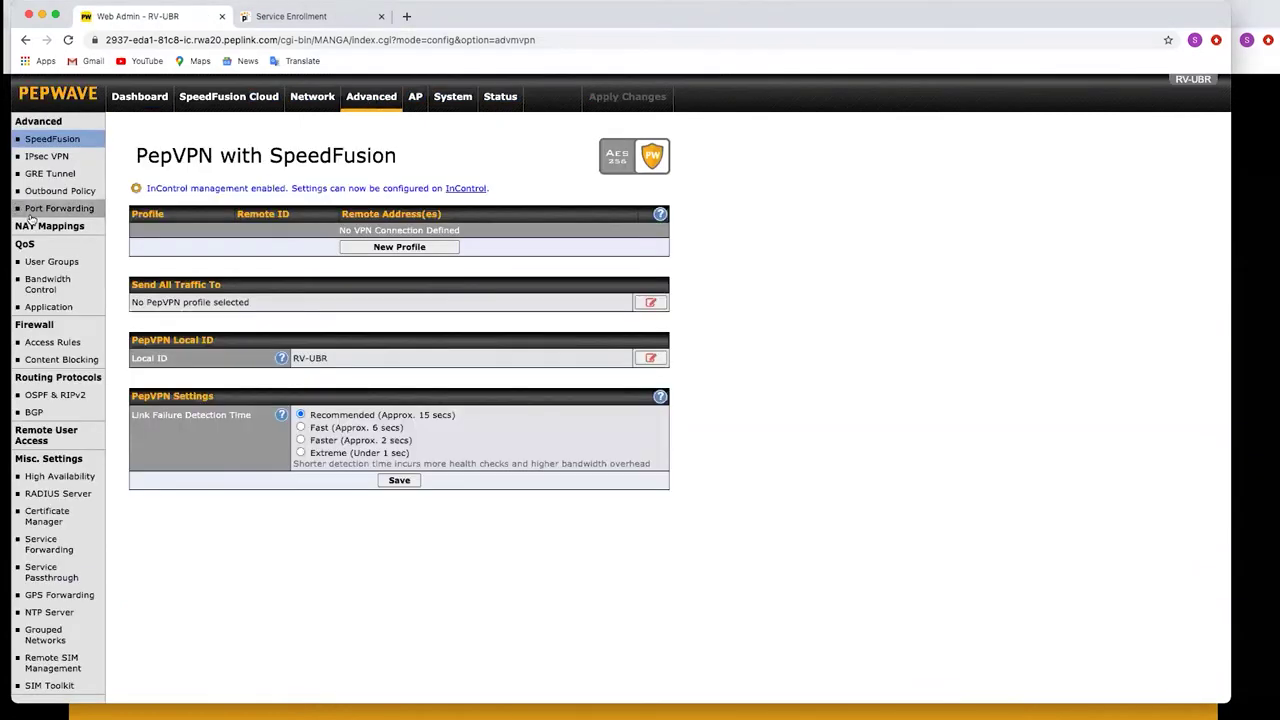
pyautogui.click(39, 265)
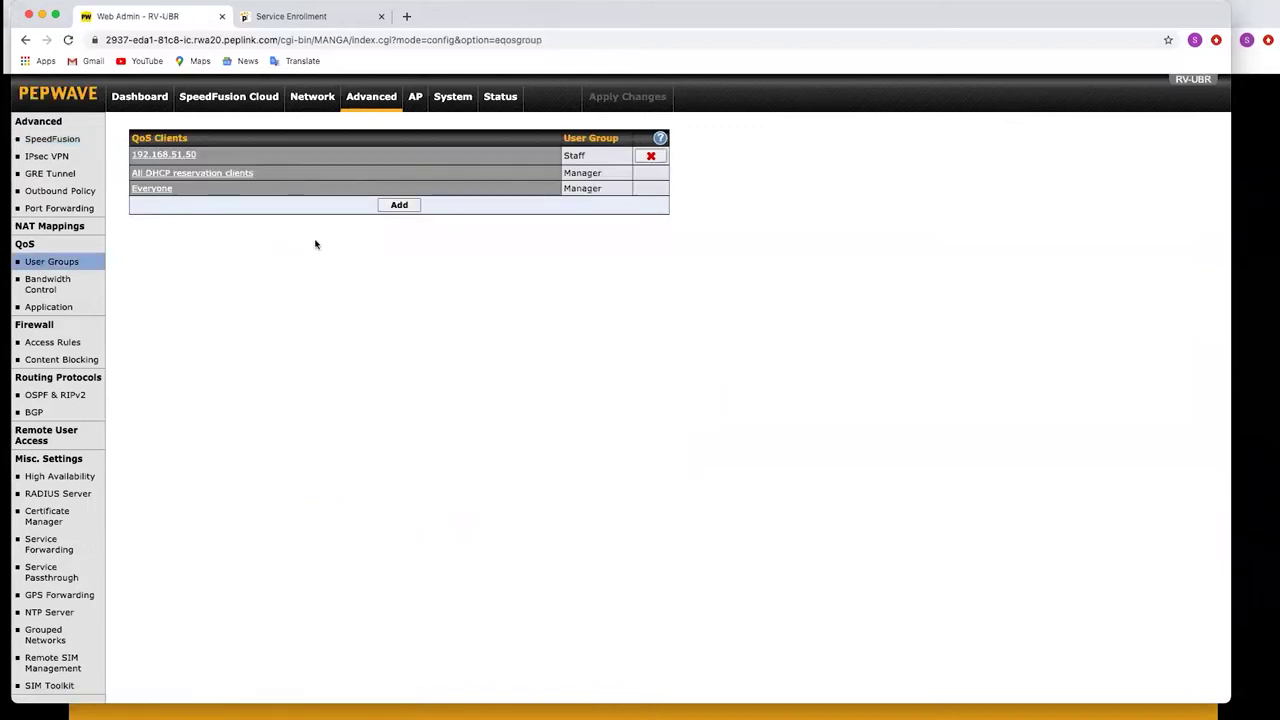
pyautogui.click(157, 157)
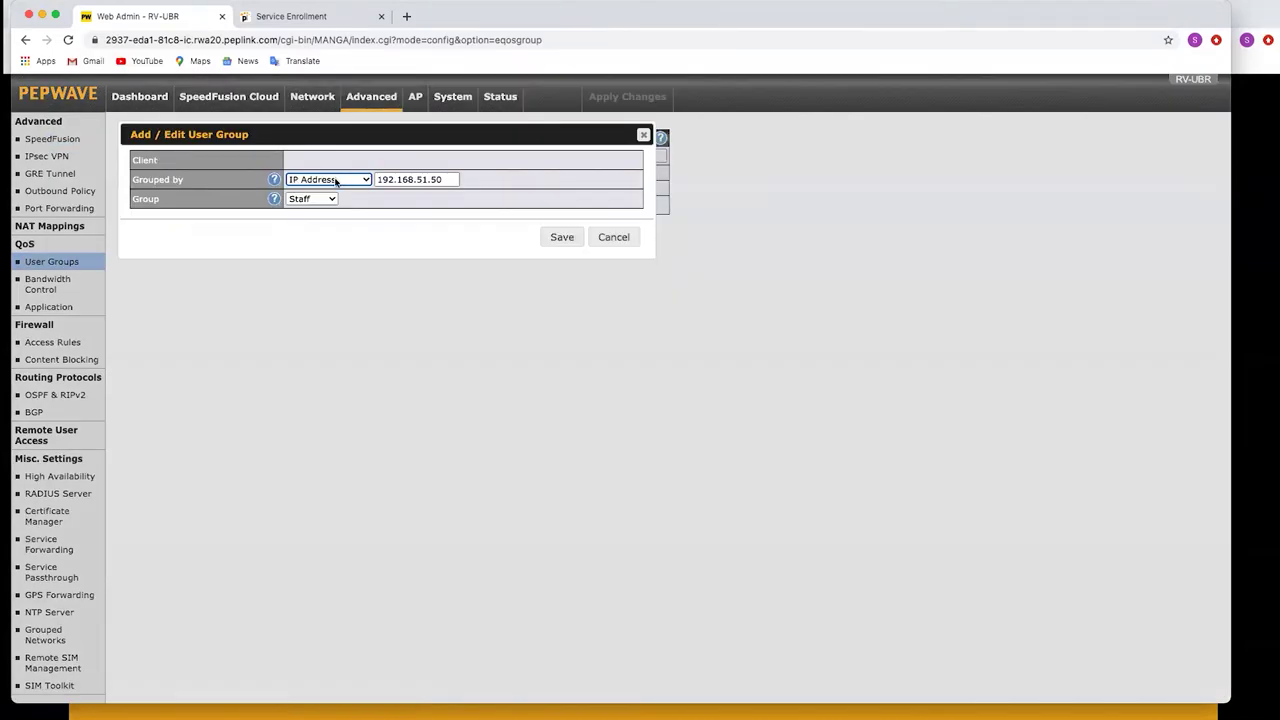
pyautogui.click(333, 178)
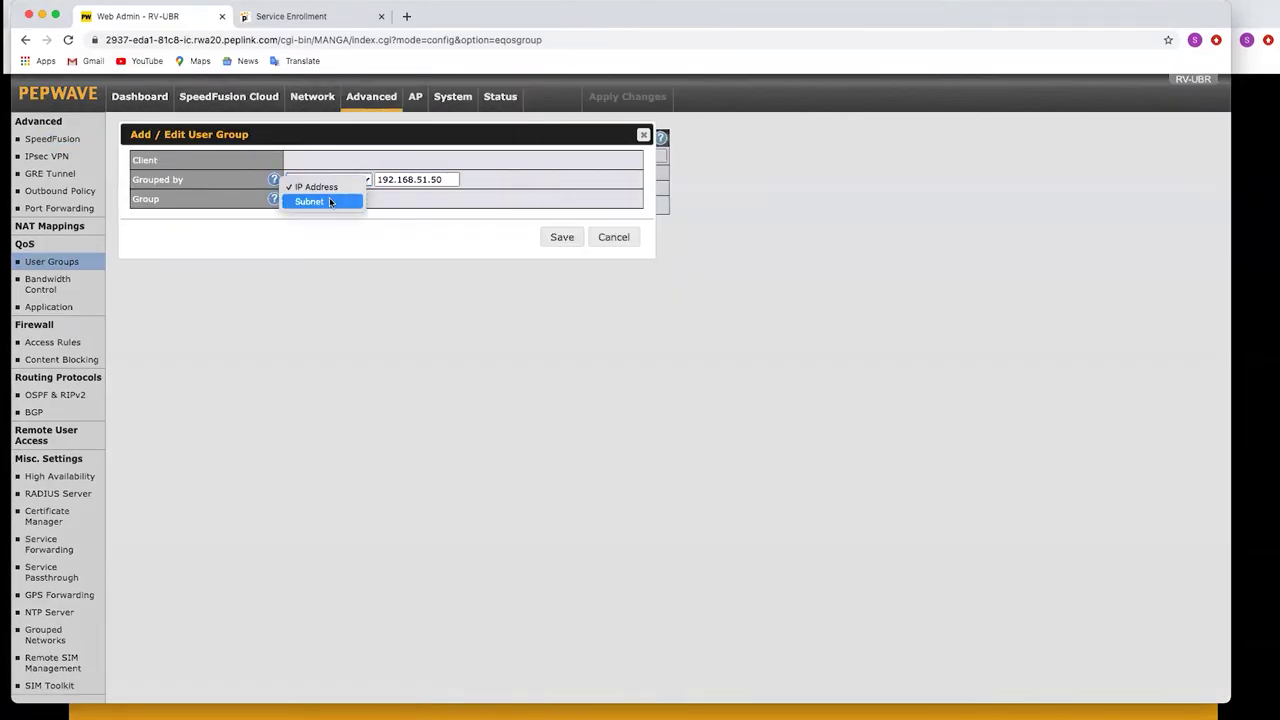
pyautogui.click(444, 180)
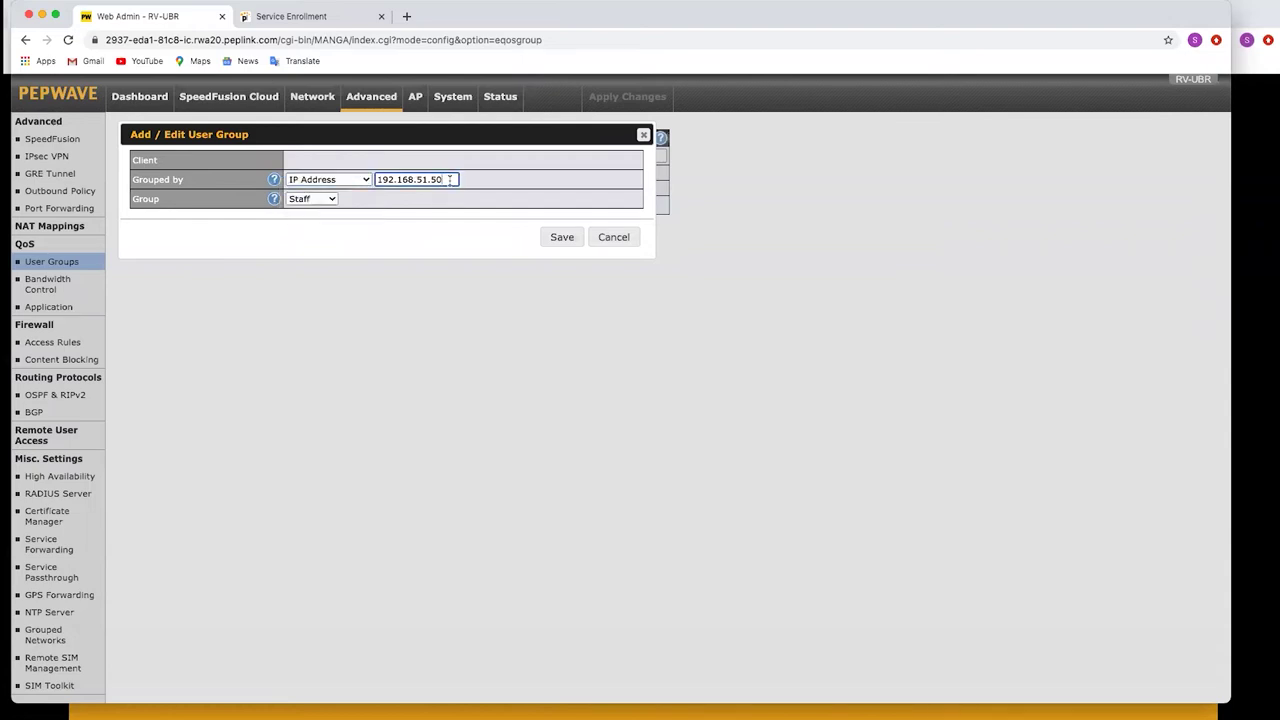
pyautogui.click(297, 199)
pyautogui.click(302, 206)
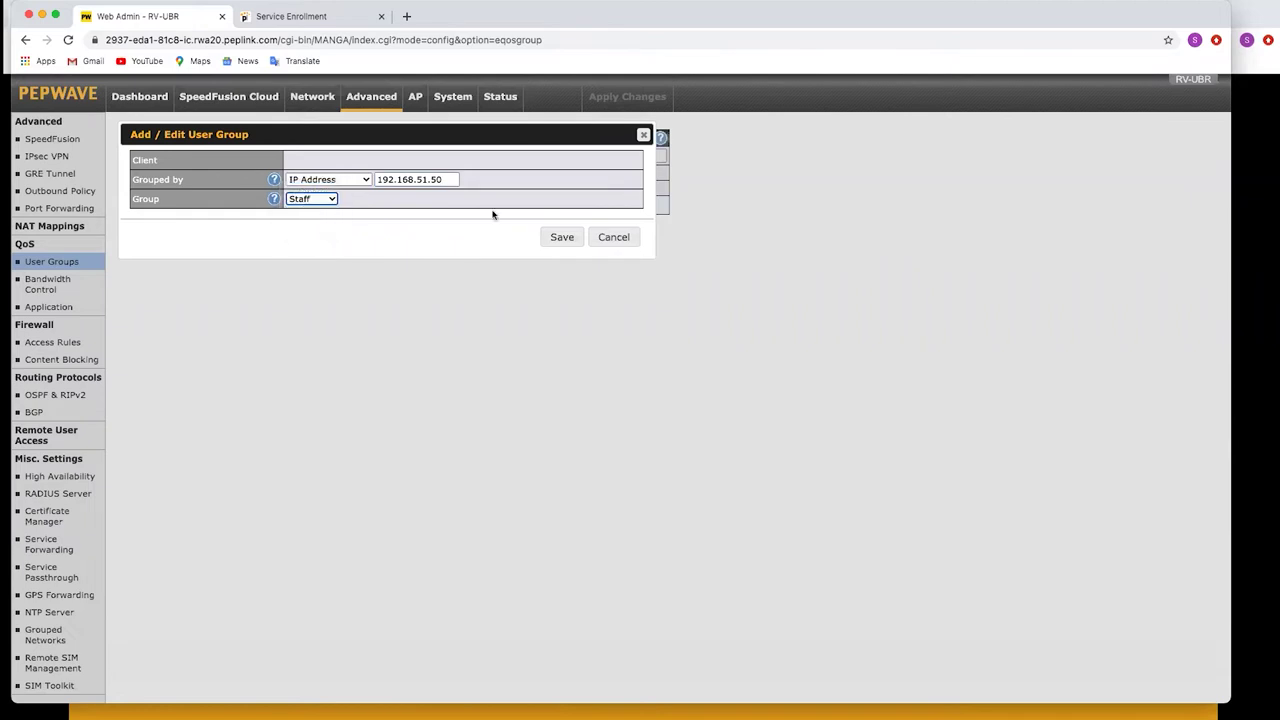
pyautogui.click(557, 238)
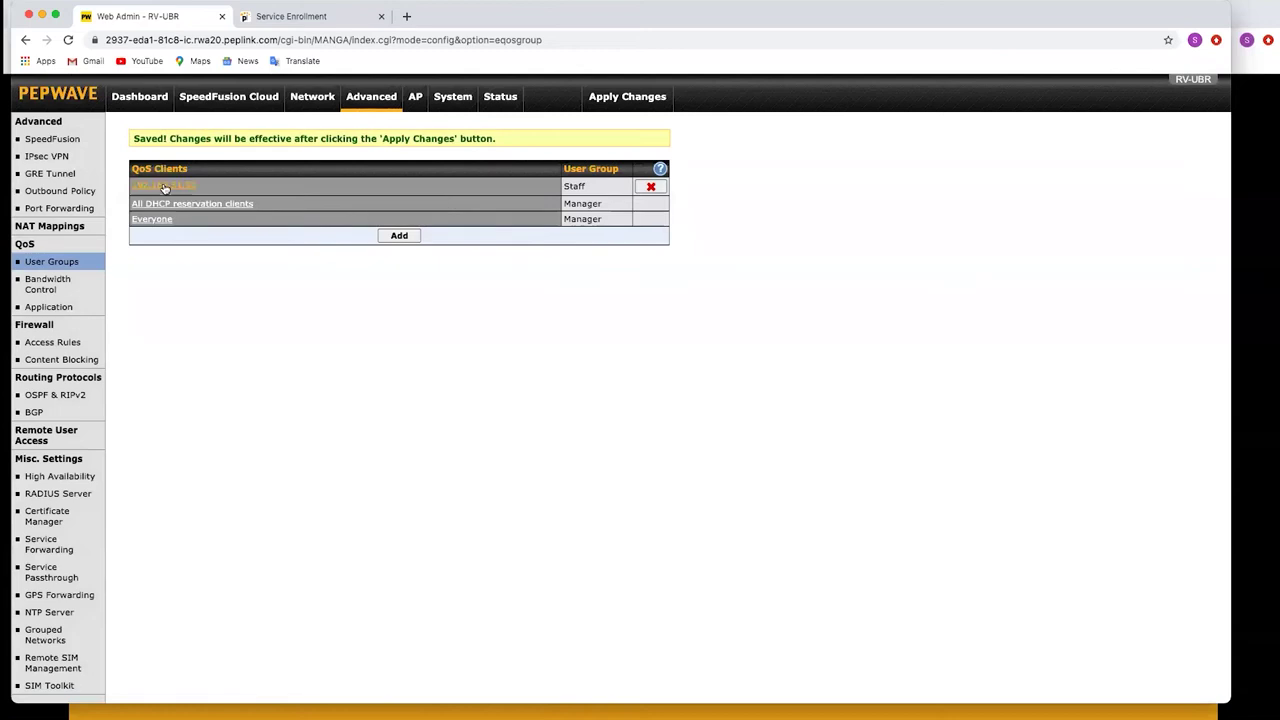
# Enable individual bandwidth limits with Staff at 5 Mbps download and 1 Mbps upload, save and apply the changes, and return to the dashboard.
pyautogui.click(45, 288)
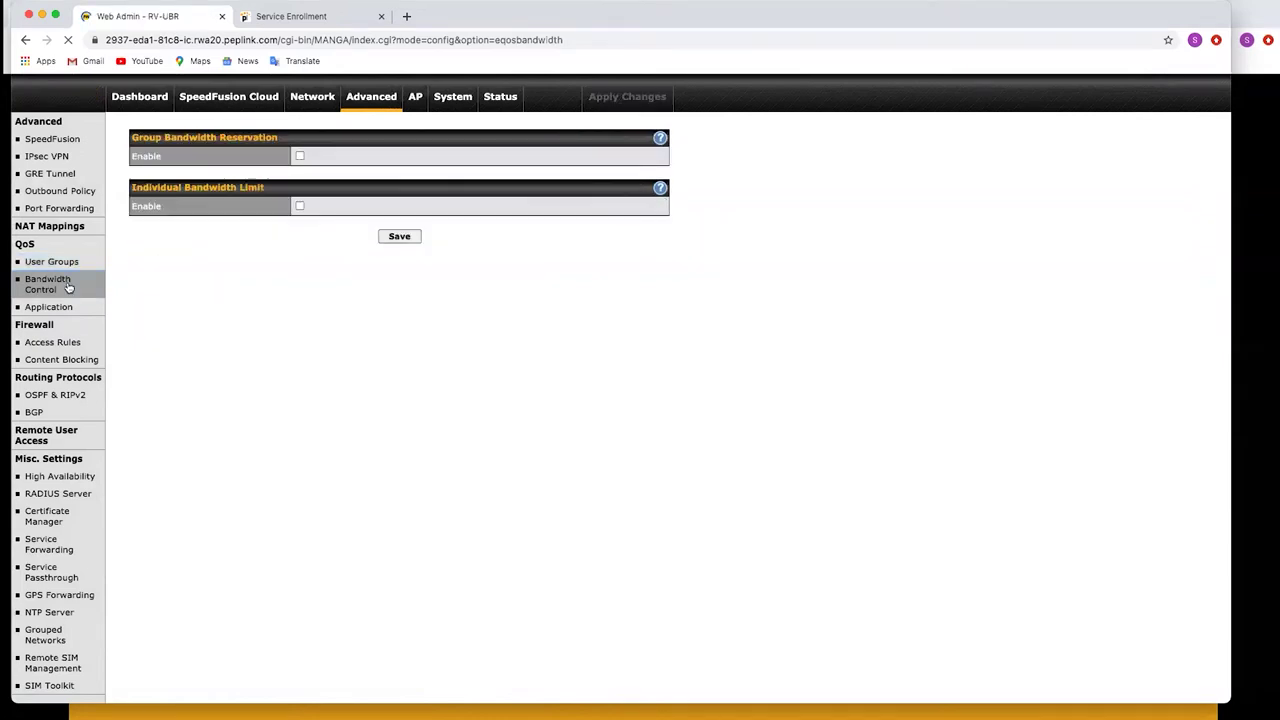
pyautogui.click(300, 206)
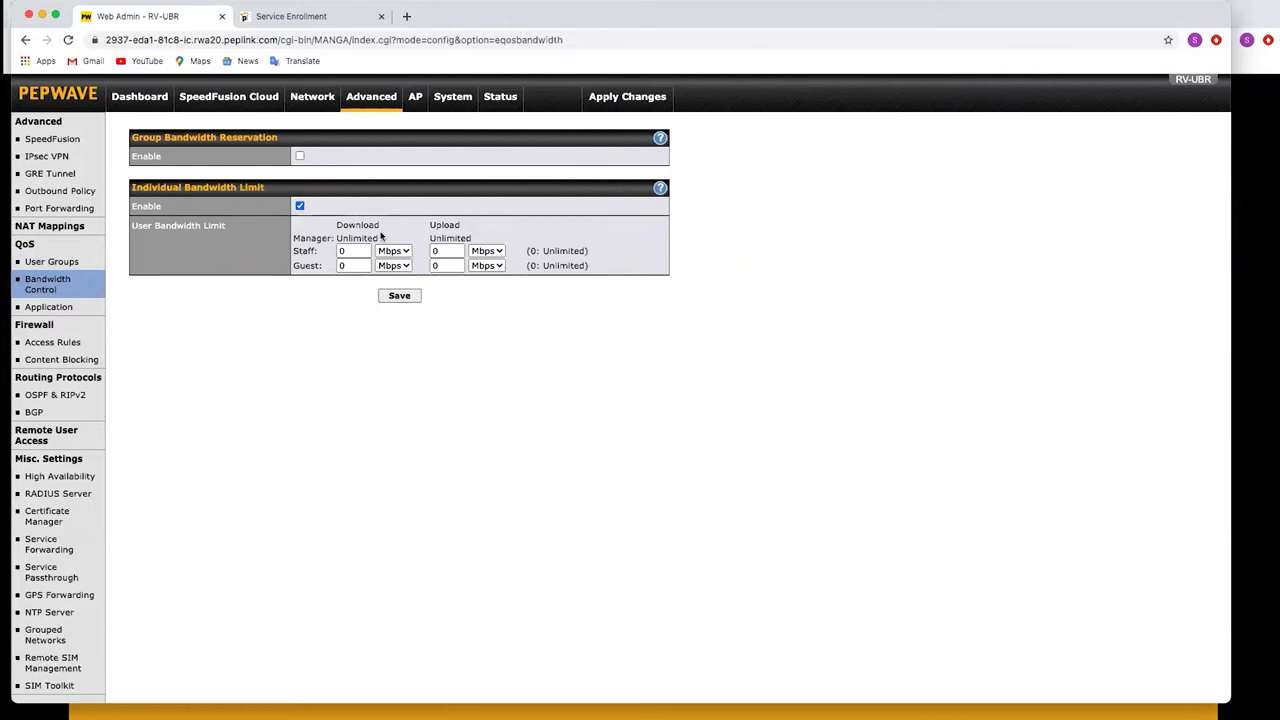
pyautogui.click(354, 252)
pyautogui.doubleClick(354, 252)
pyautogui.write('5')
pyautogui.click(459, 252)
pyautogui.doubleClick(459, 252)
pyautogui.write('1')
pyautogui.click(398, 298)
pyautogui.click(640, 98)
pyautogui.click(641, 98)
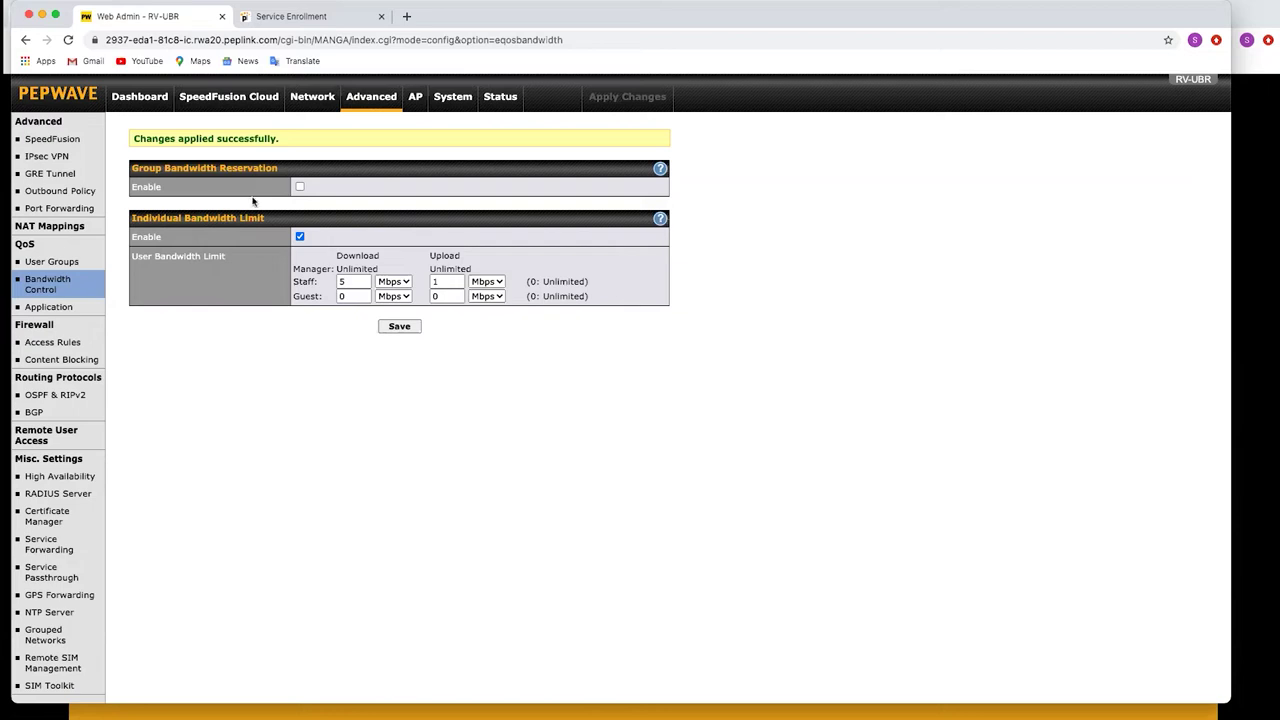
pyautogui.click(127, 99)
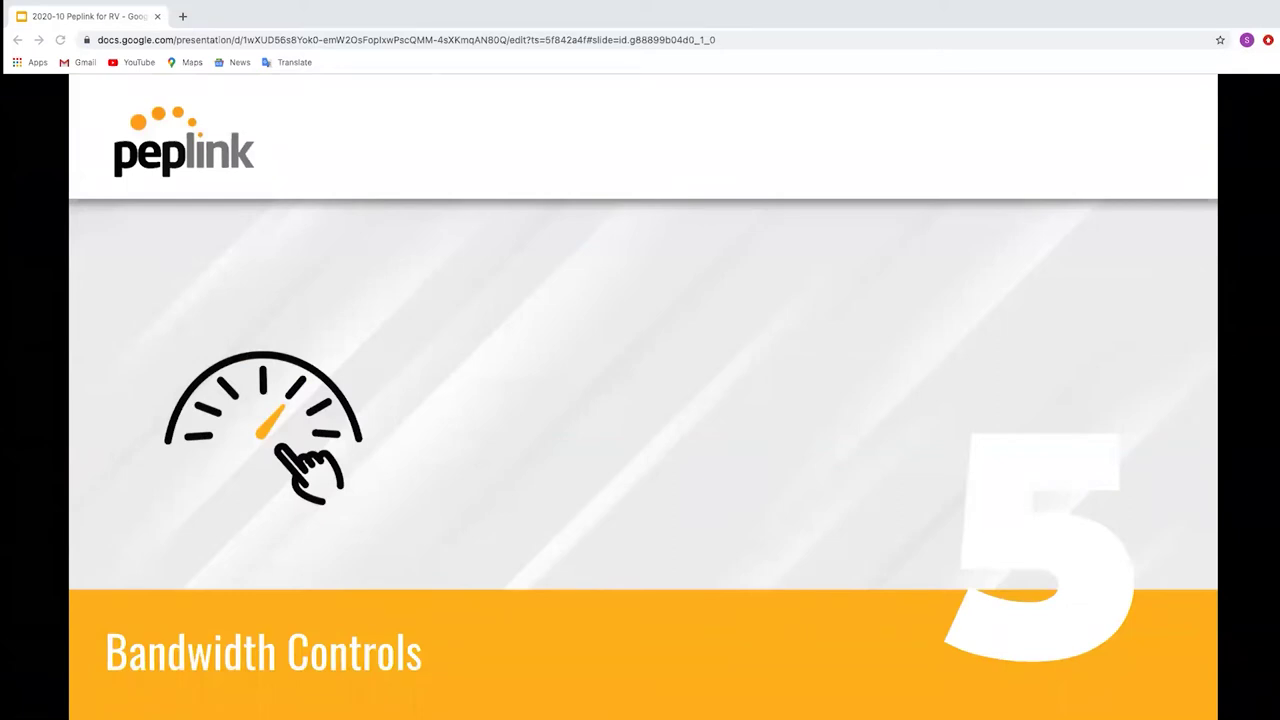
# Go through the Peplink Portfolio for RV slides, covering Transit Mini, Transit Duo, MBX and the Puma antennas, up to The Big Picture.
pyautogui.hotkey('ctrl', 'Up')
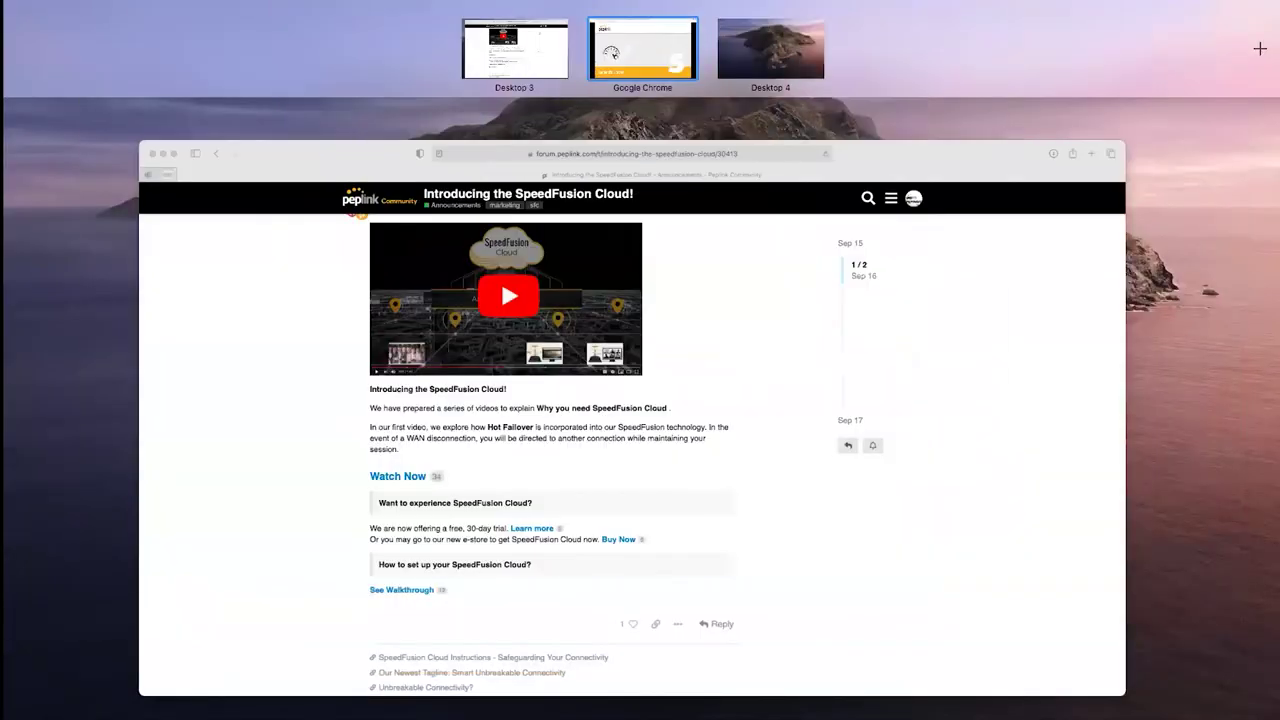
pyautogui.press('Escape')
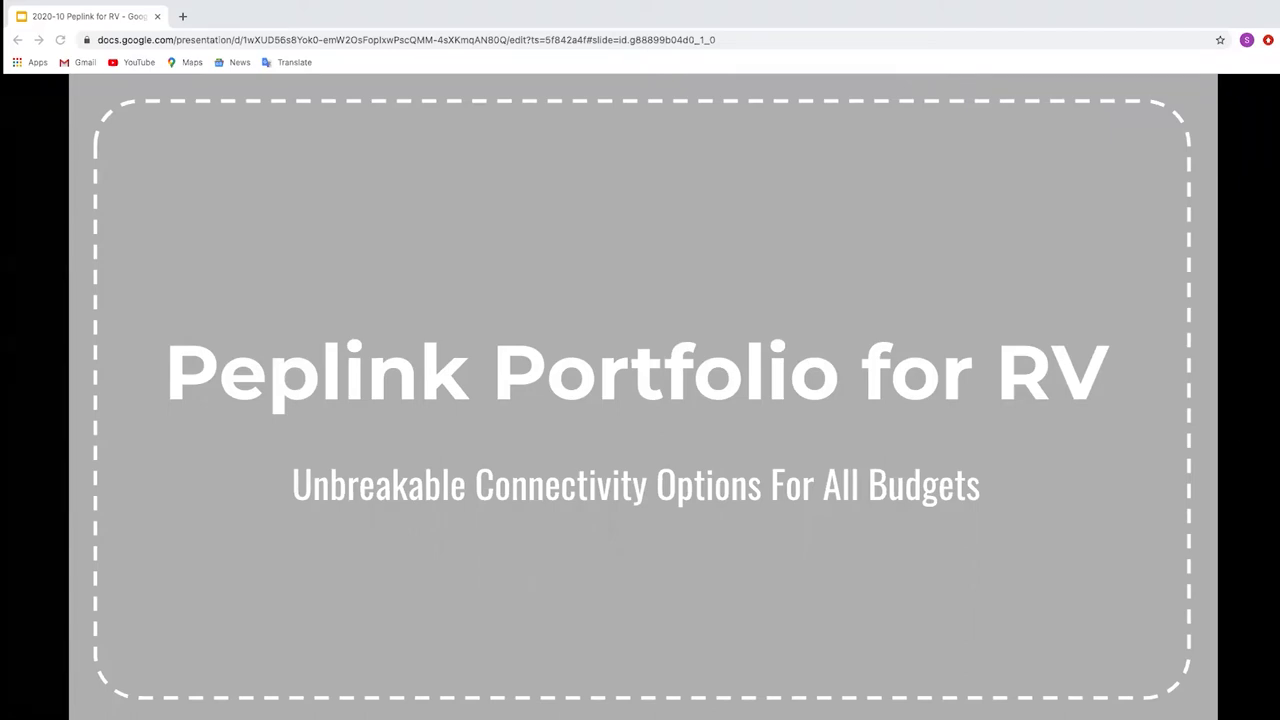
pyautogui.press('Right')
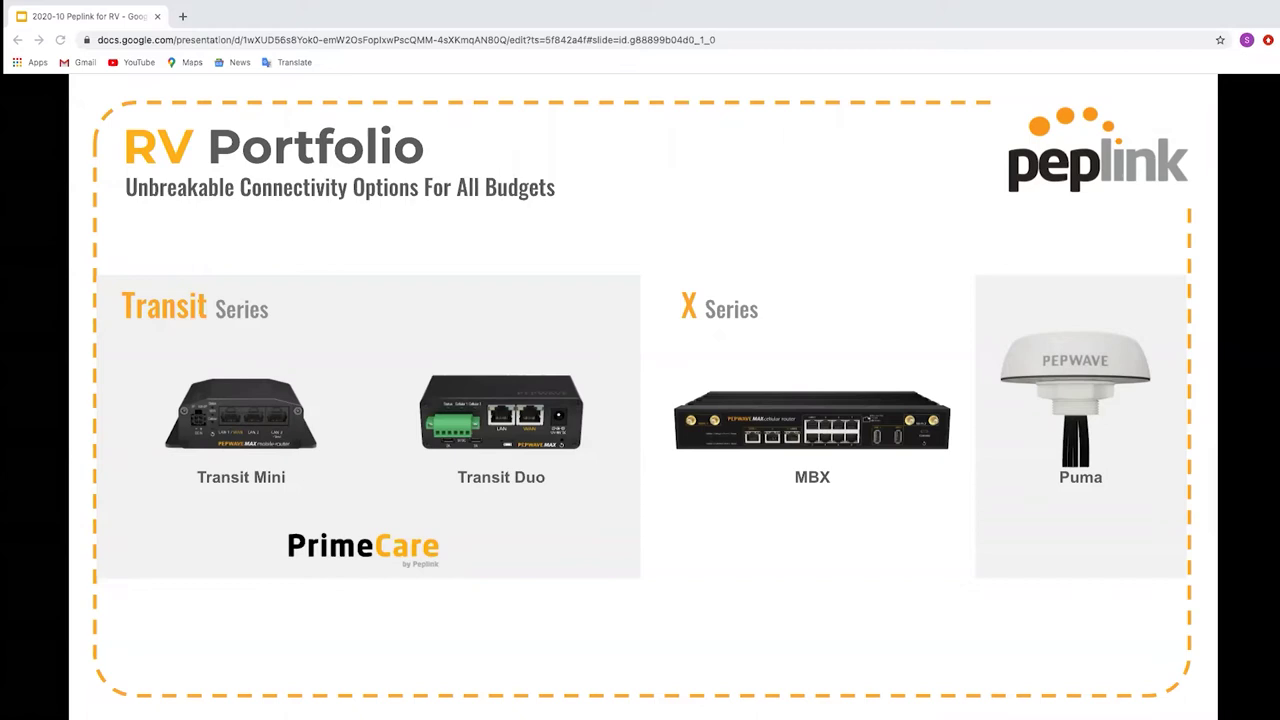
pyautogui.press('Right')
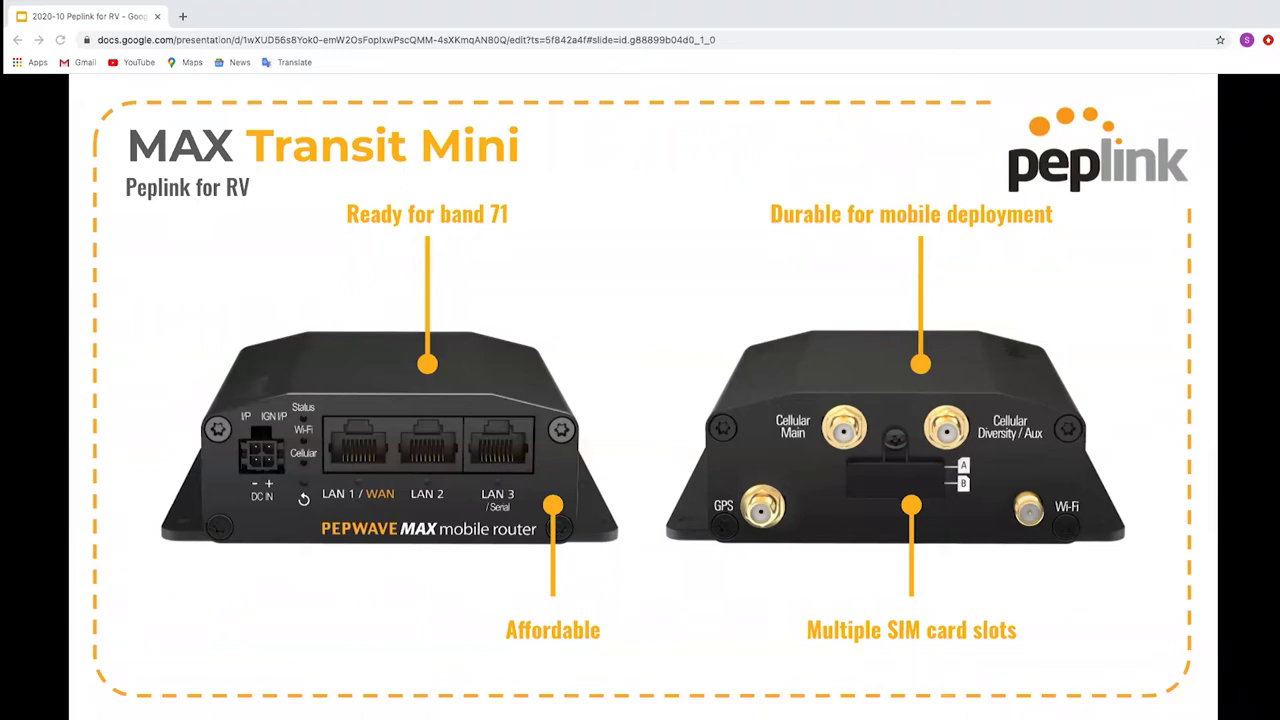
pyautogui.press('Right')
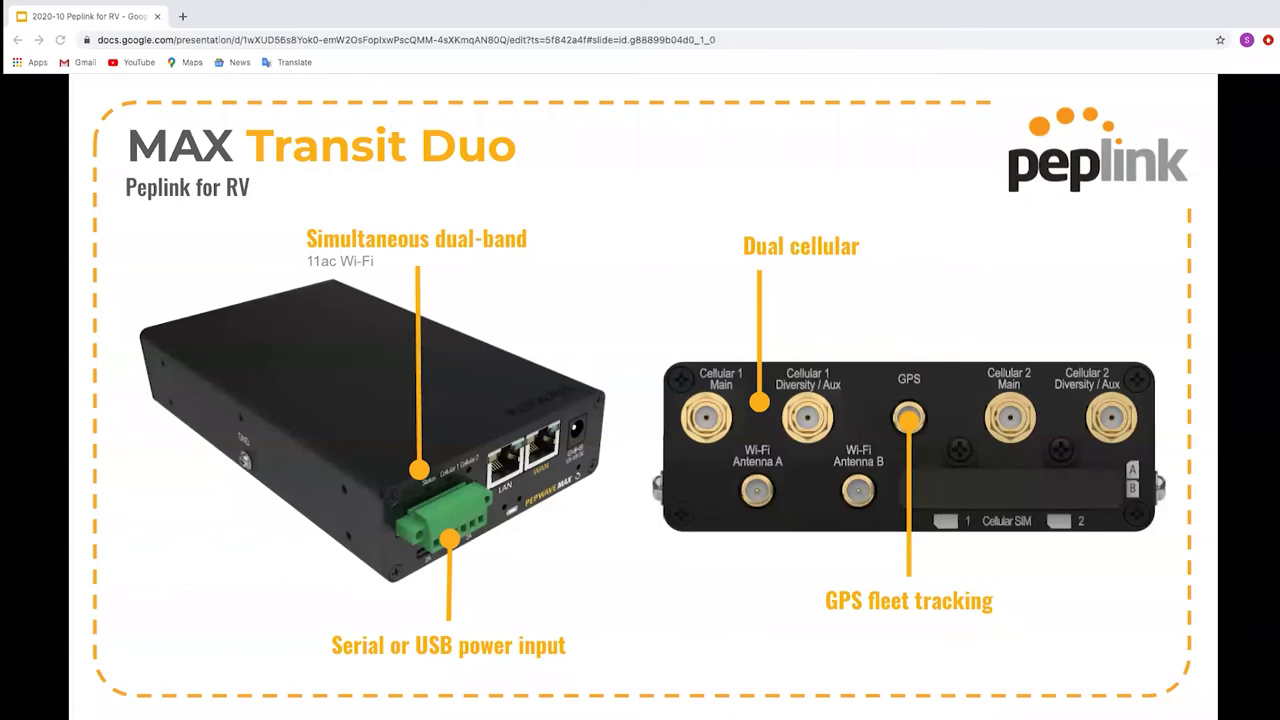
pyautogui.press('Right')
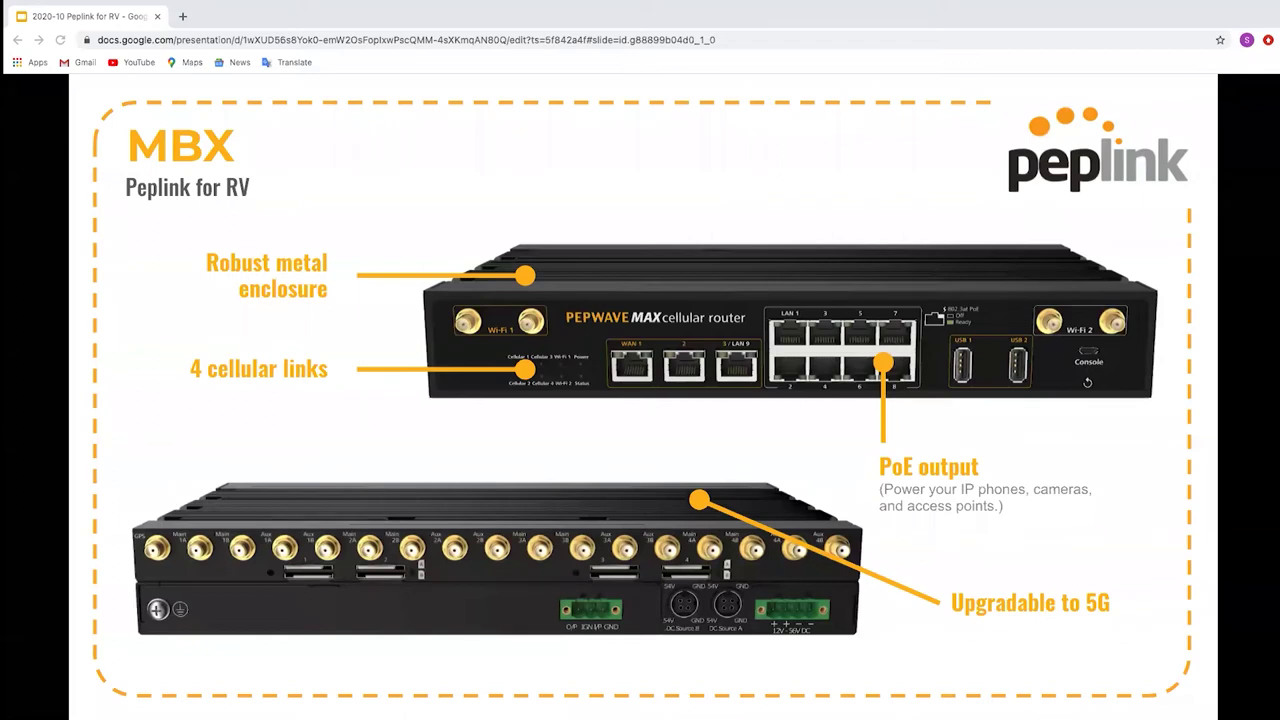
pyautogui.press('Right')
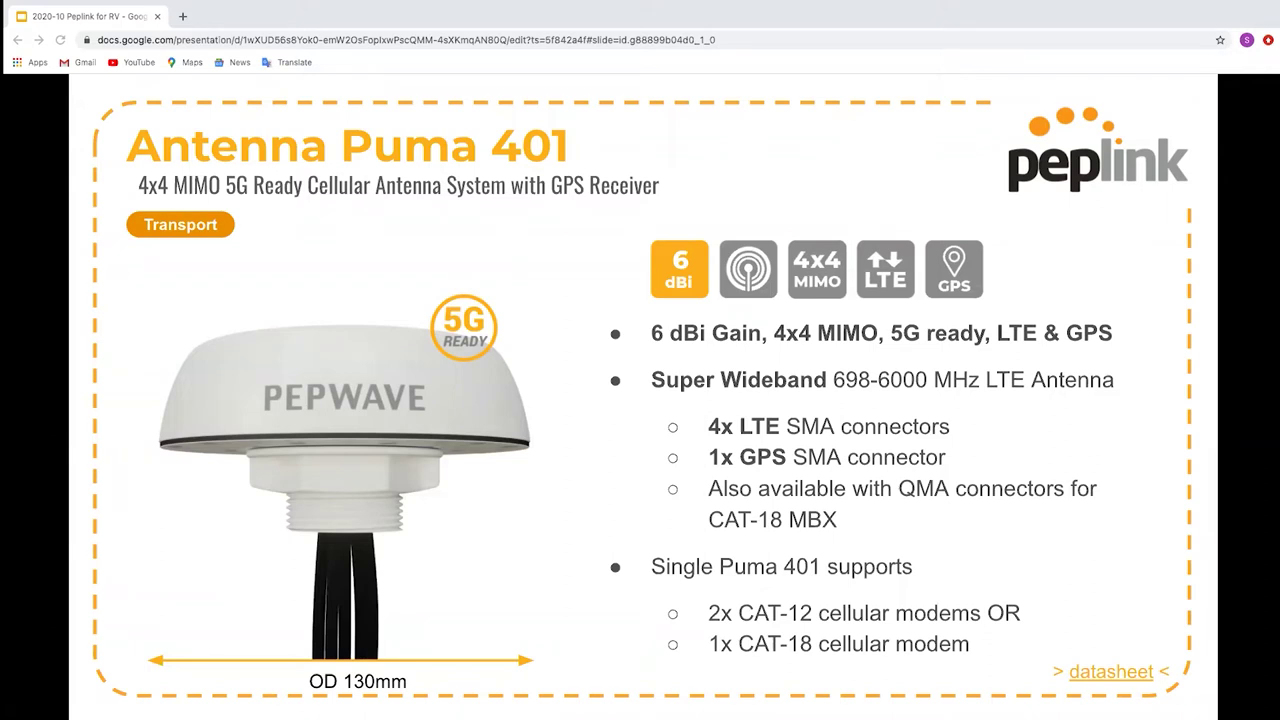
pyautogui.press('Right')
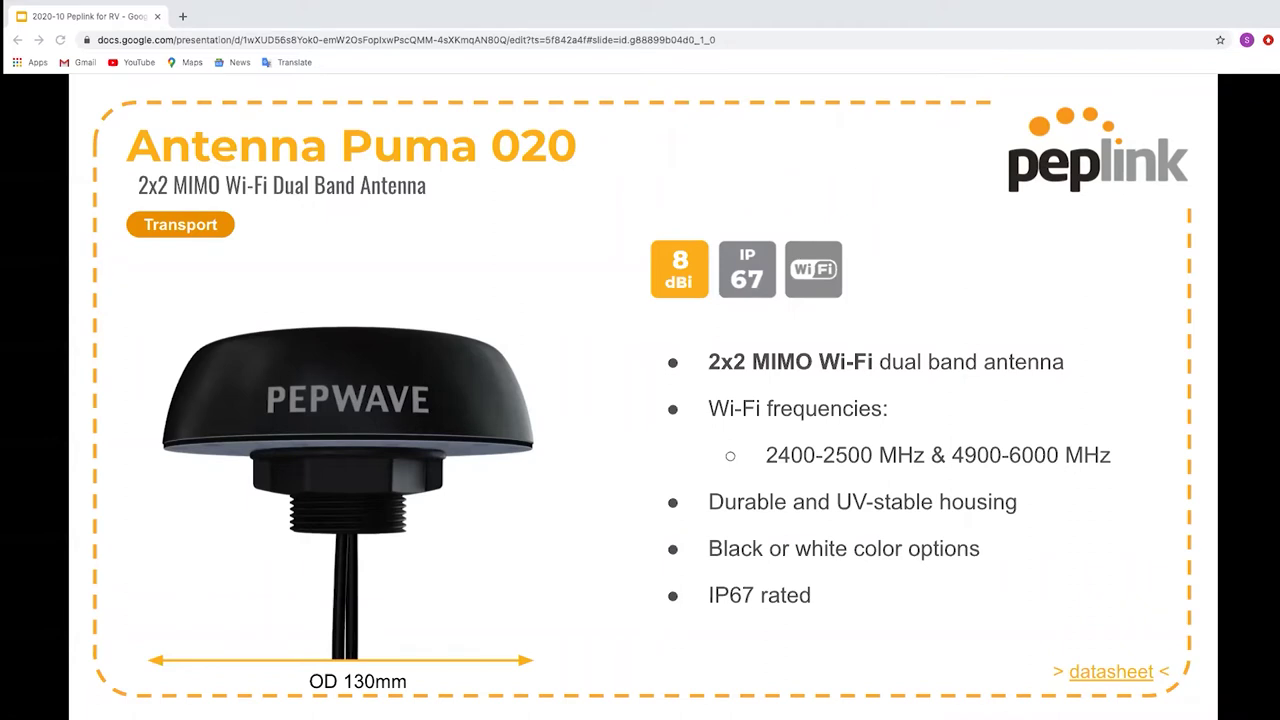
pyautogui.press('Right')
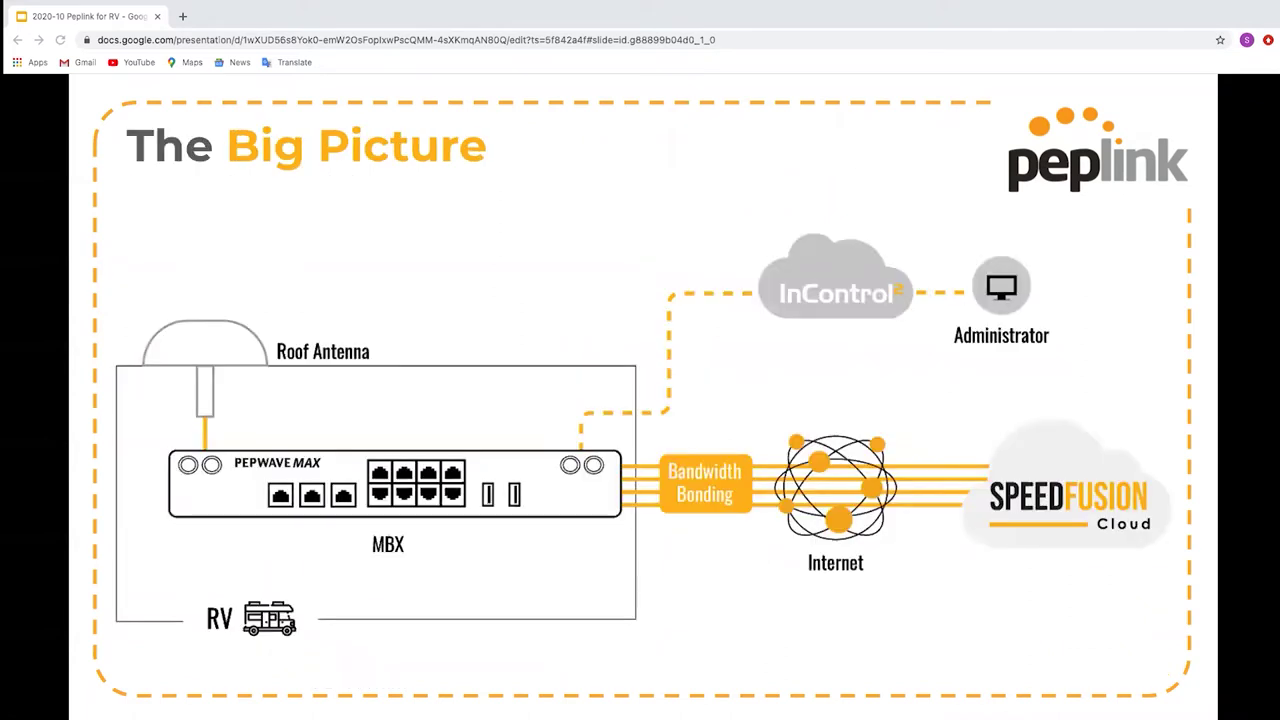
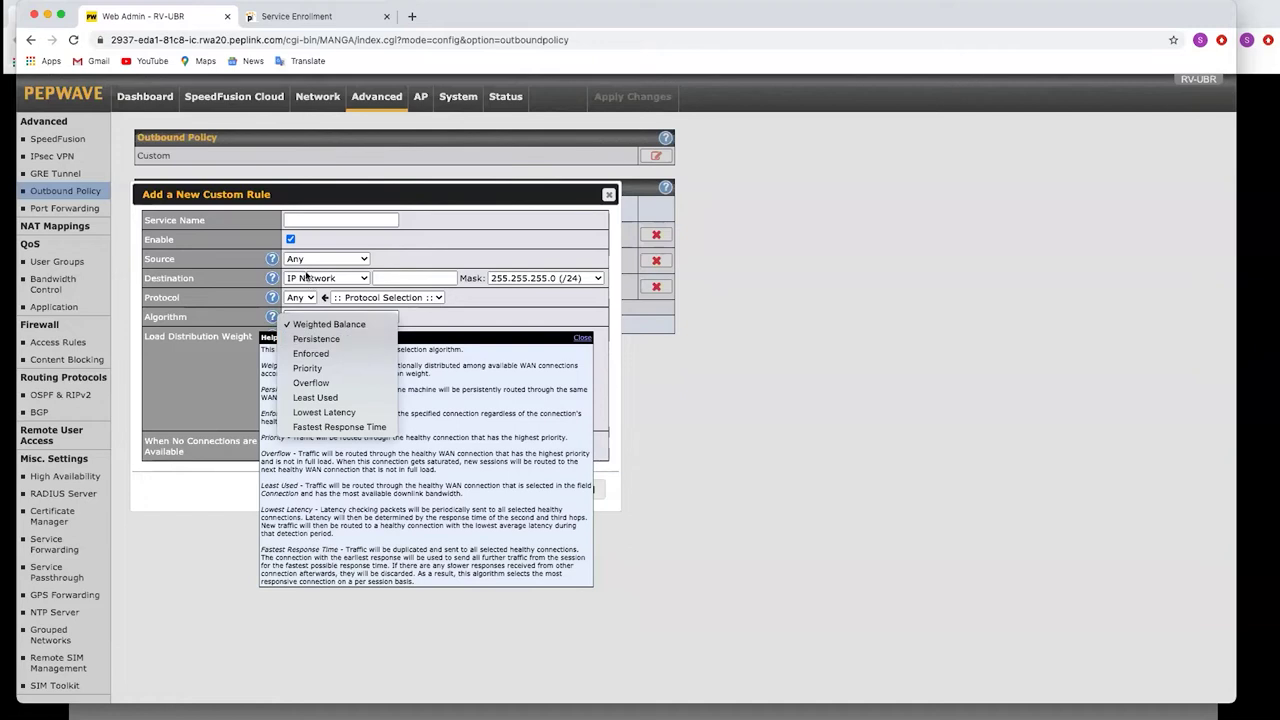
# Try destination Any in the new custom outbound rule, examine the source type options, and discard the rule.
pyautogui.click(307, 264)
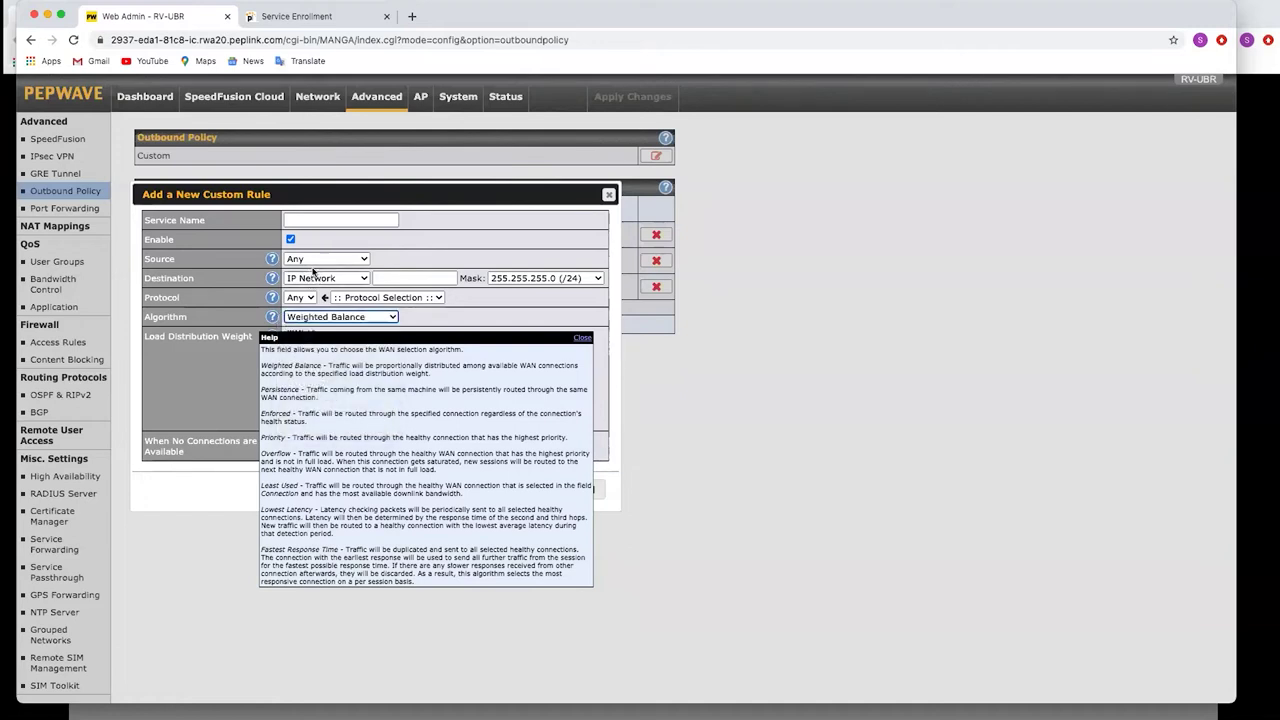
pyautogui.click(317, 280)
pyautogui.click(306, 258)
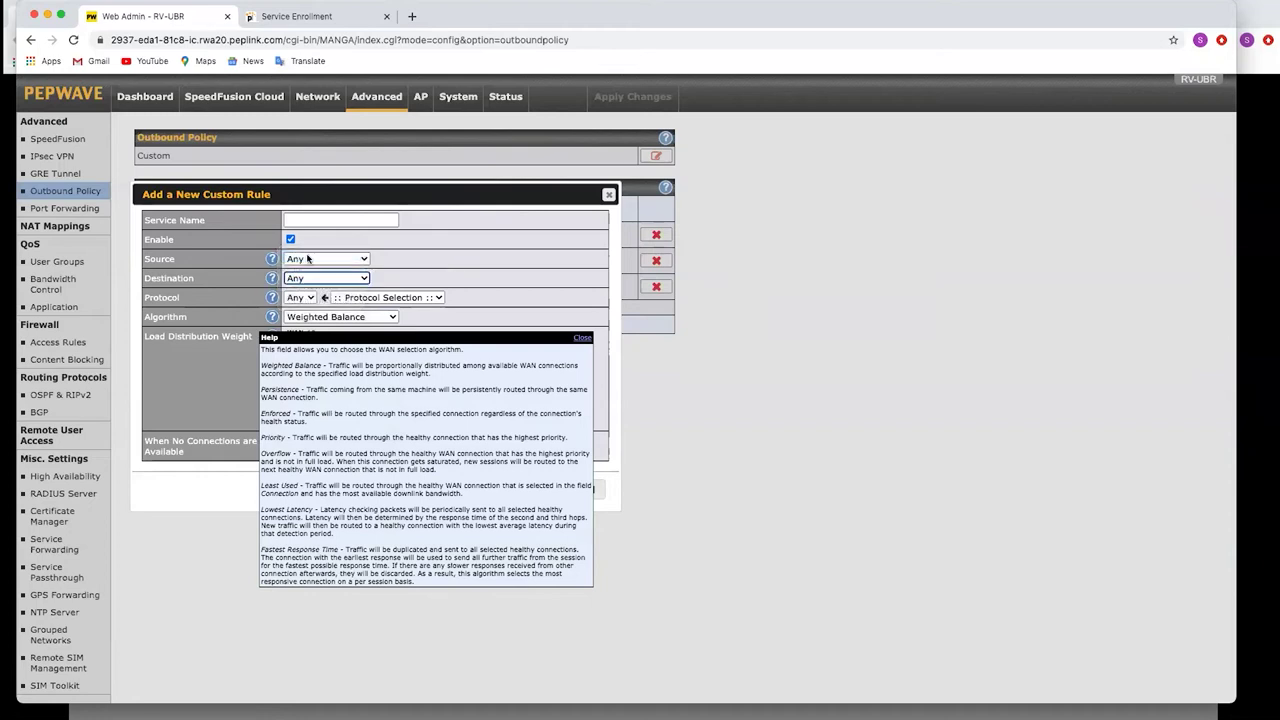
pyautogui.click(310, 259)
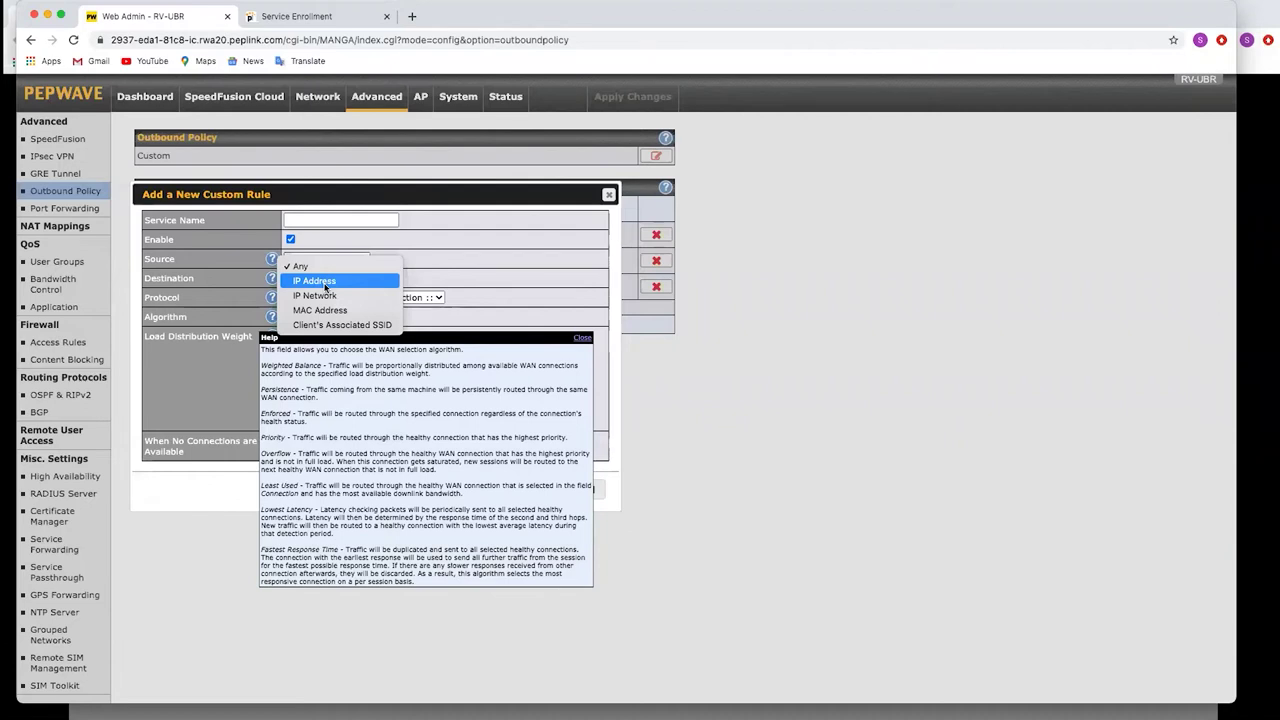
pyautogui.click(455, 247)
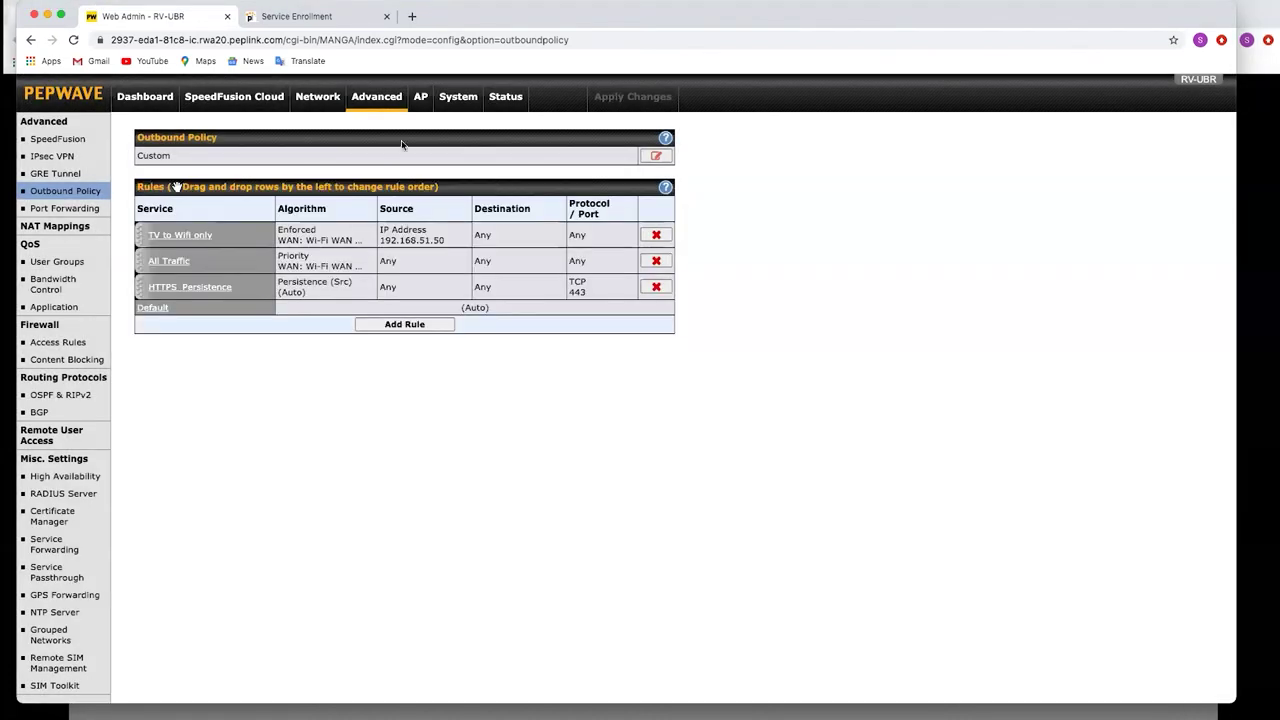
pyautogui.click(607, 196)
# Open the connection details of the SFC-LON profile from the SpeedFusion status page.
pyautogui.click(504, 97)
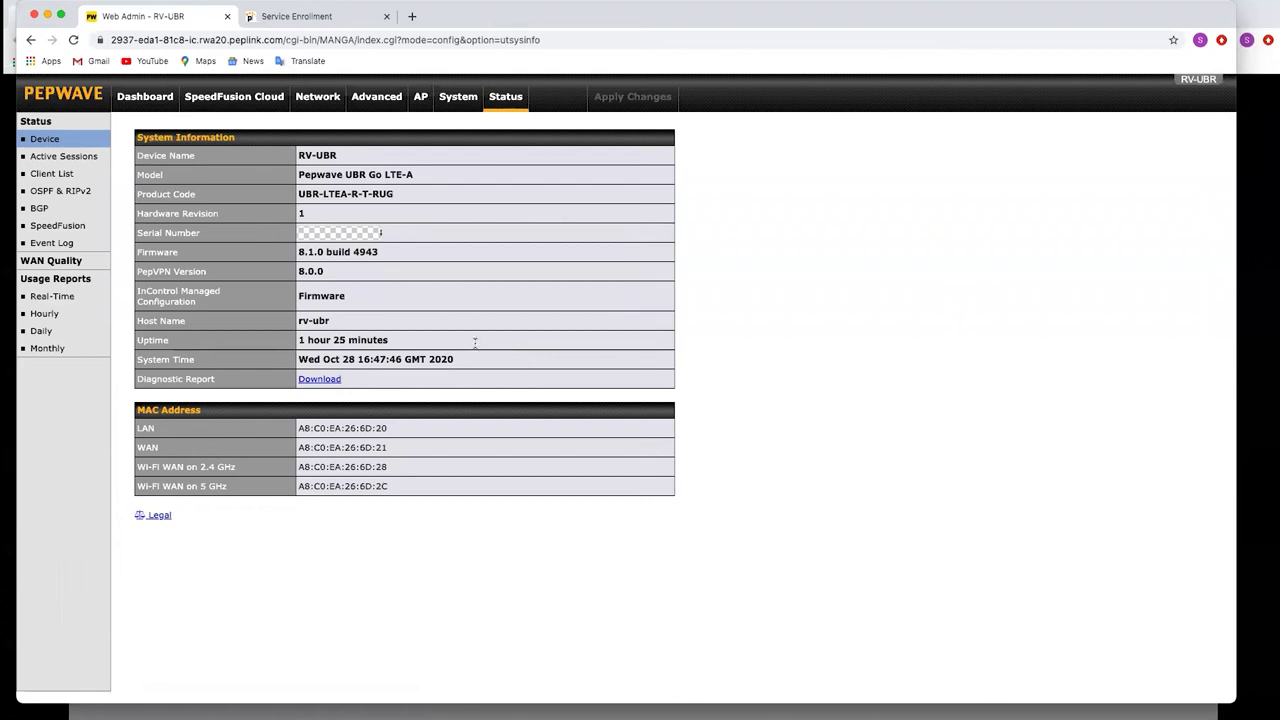
pyautogui.click(36, 227)
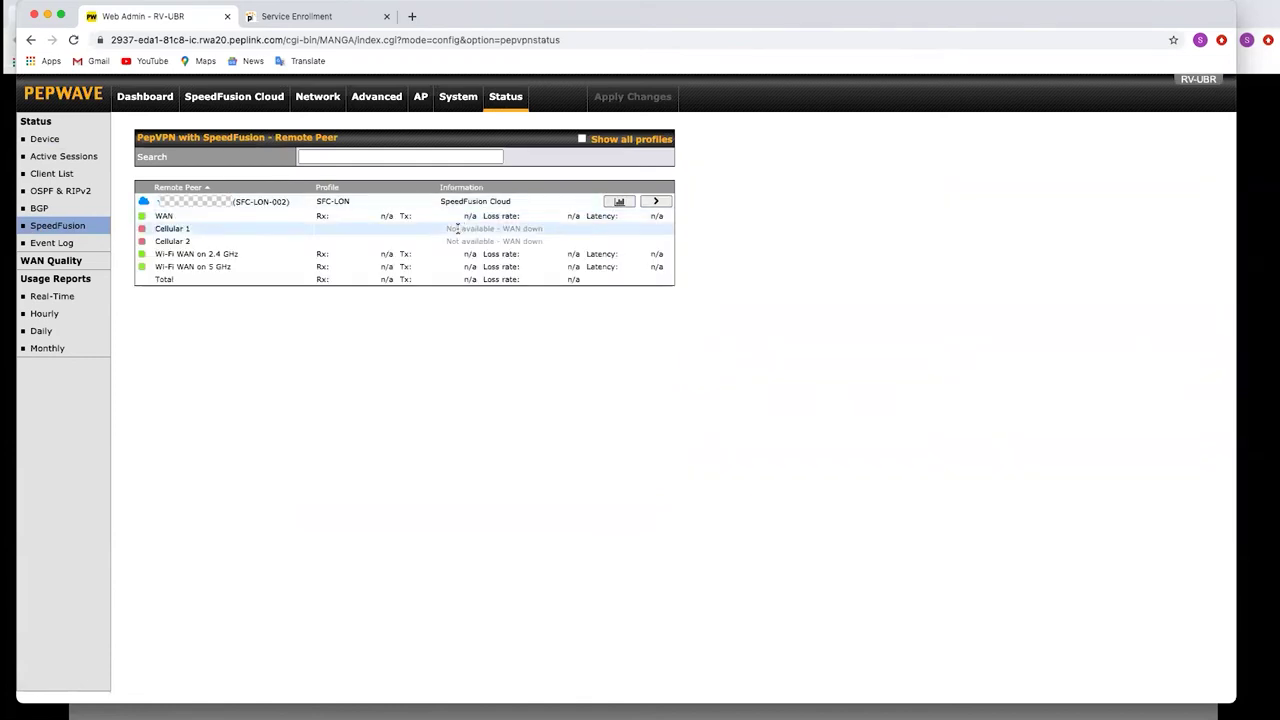
pyautogui.click(658, 202)
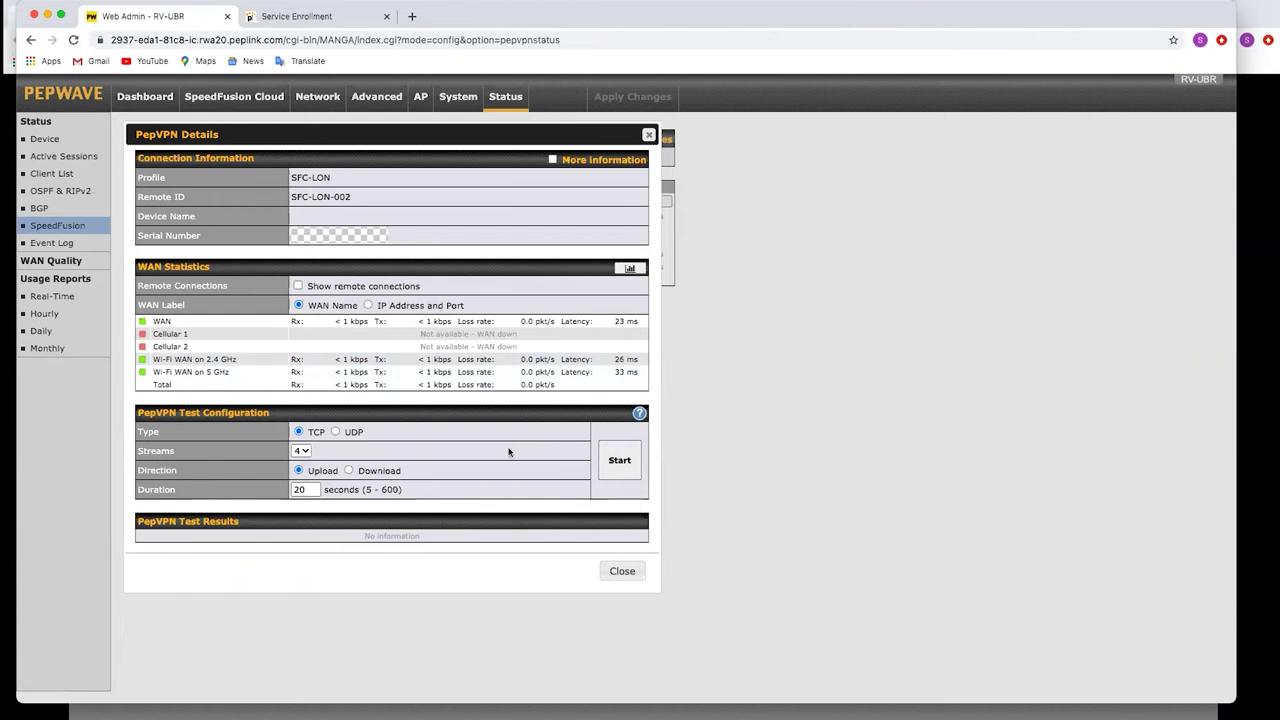
# Run a PepVPN download test on the SFC-LON profile with remote connections shown, and stop the test.
pyautogui.click(358, 472)
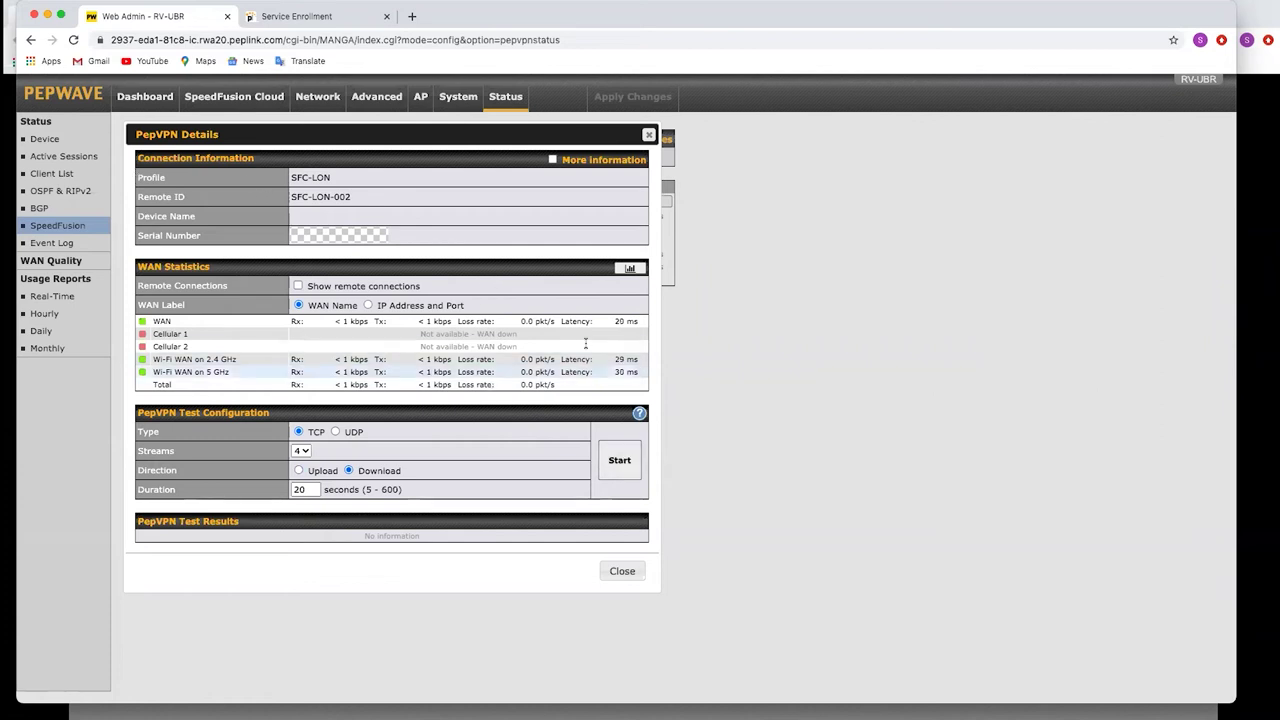
pyautogui.click(617, 463)
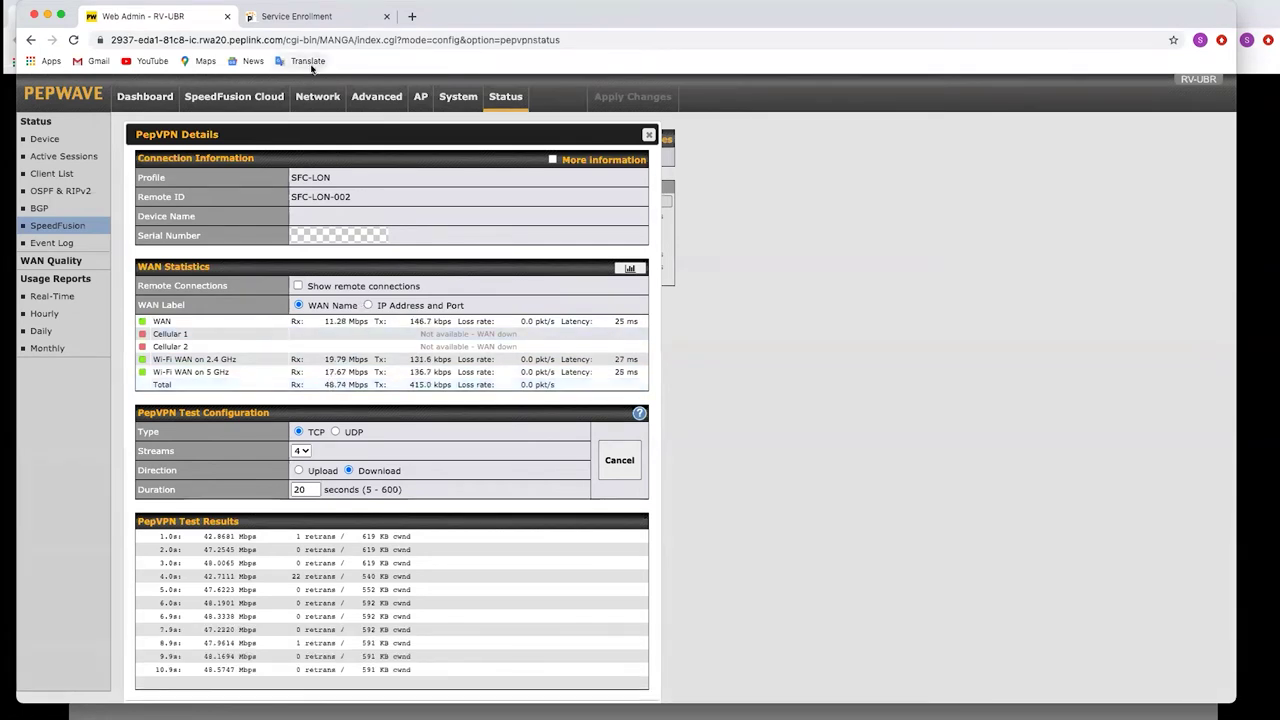
pyautogui.click(340, 287)
pyautogui.scroll(-2, 375, 330)
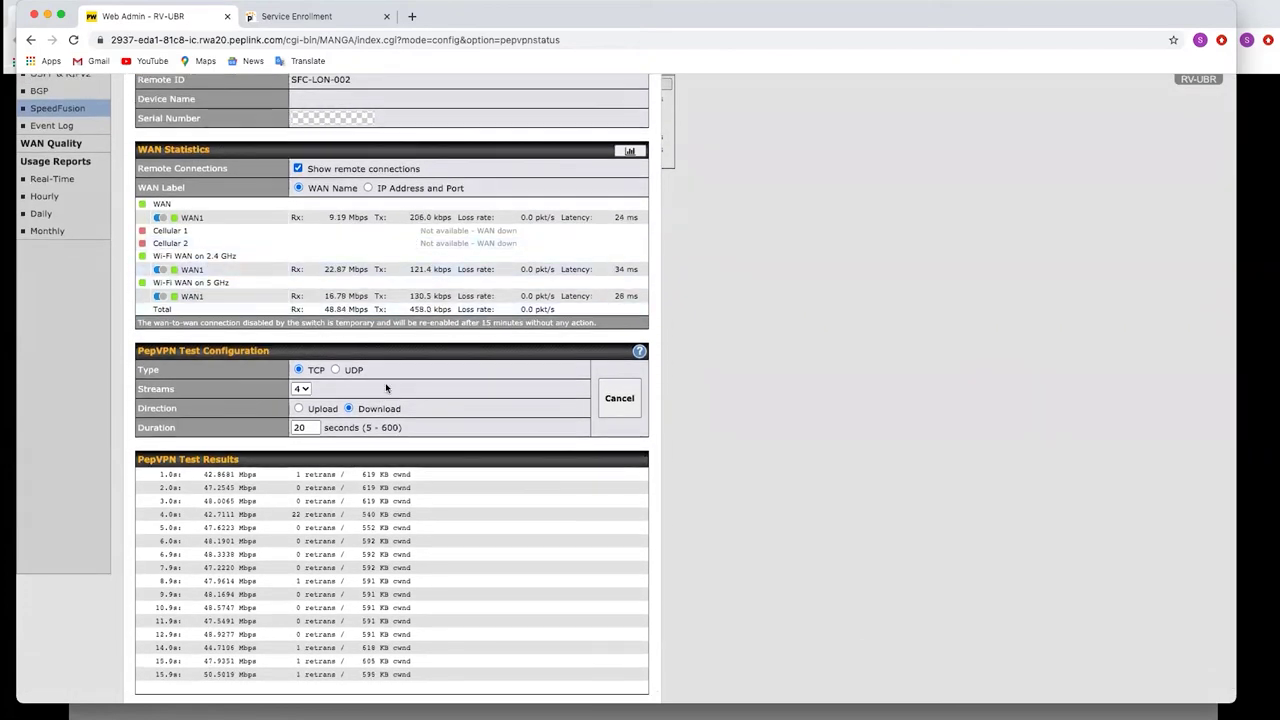
pyautogui.click(626, 406)
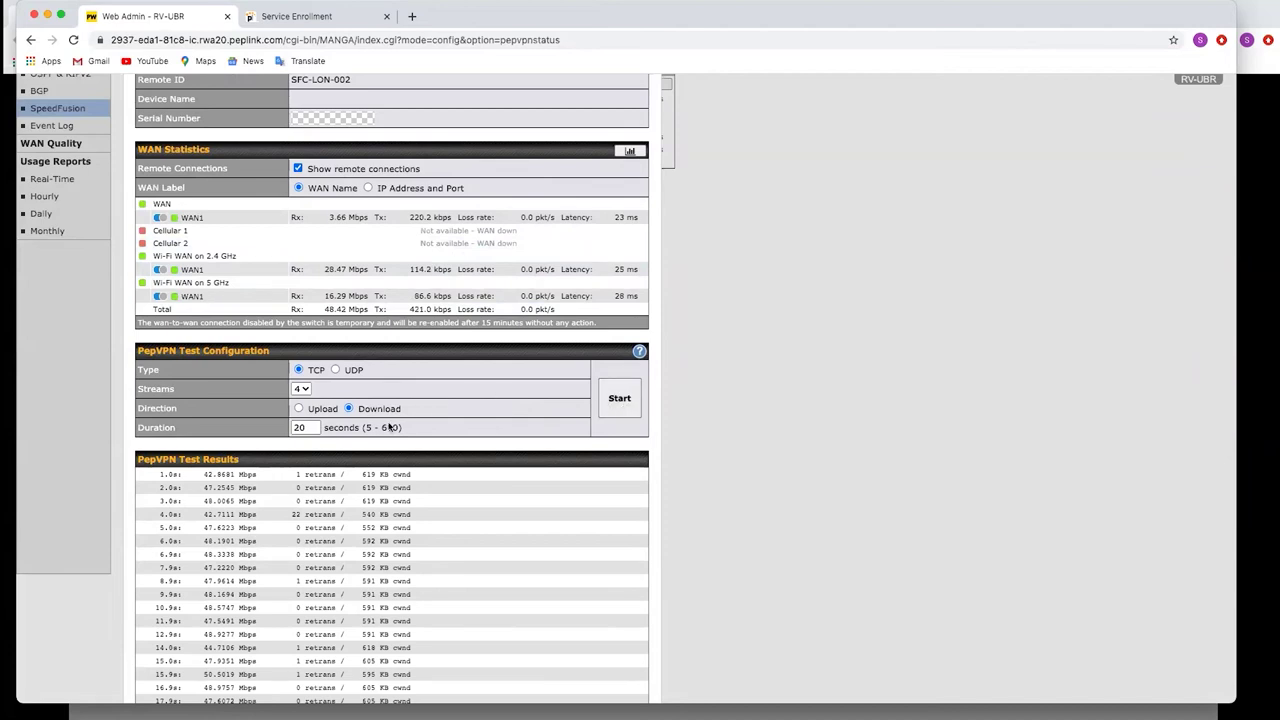
# Set the PepVPN test duration to 200 seconds and start the download test again.
pyautogui.click(316, 427)
pyautogui.write('0')
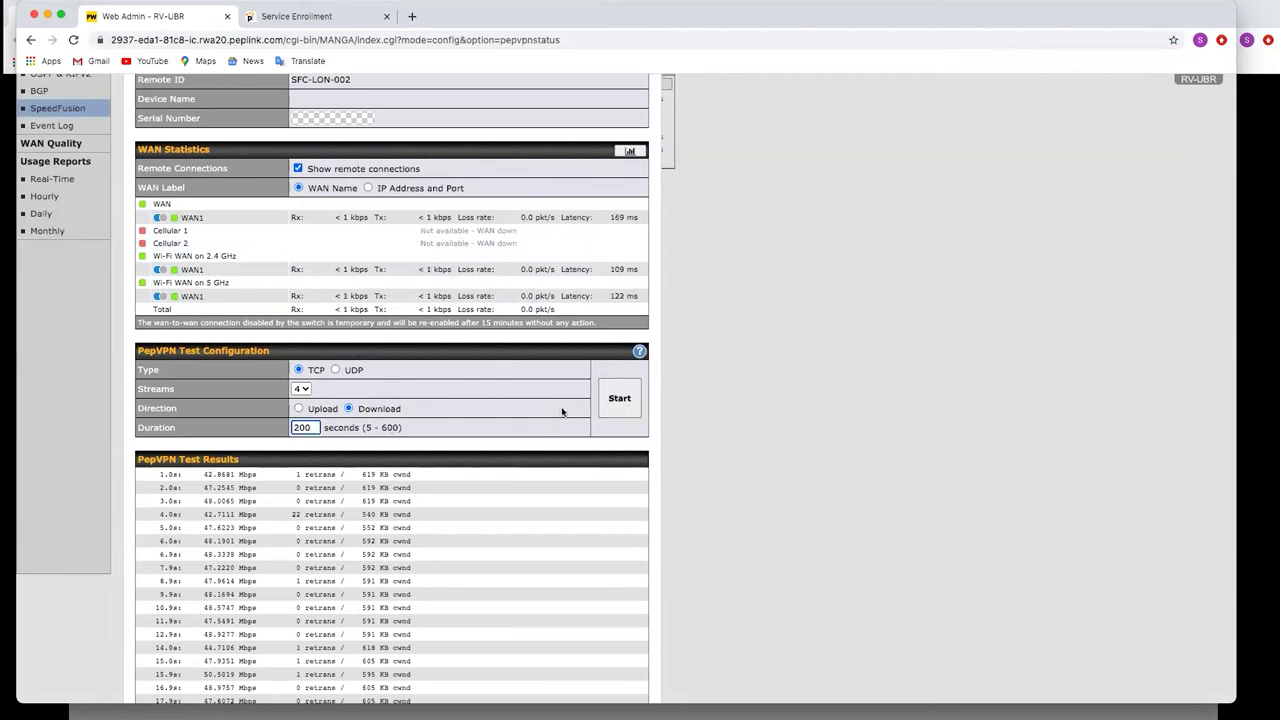
pyautogui.click(614, 403)
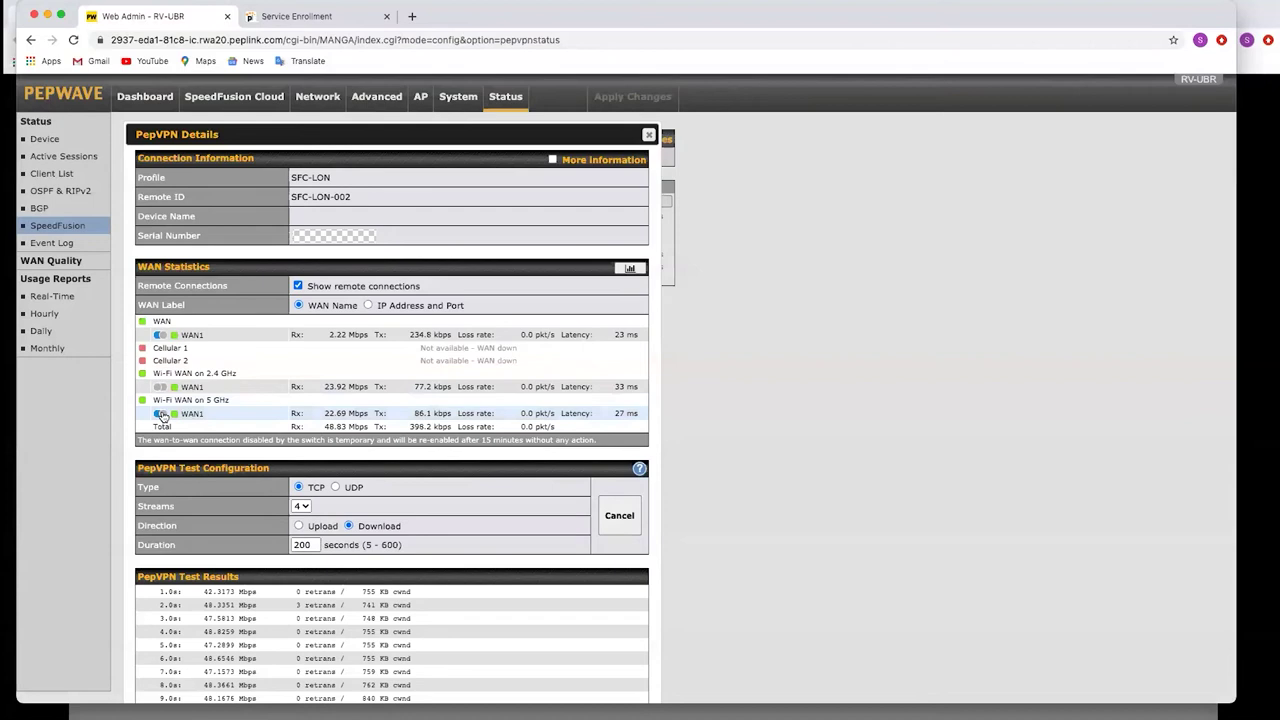
# Test failover by switching the 5 GHz Wi-Fi WAN and wired WAN links off and on, stop the test, and return to the dashboard.
pyautogui.click(160, 414)
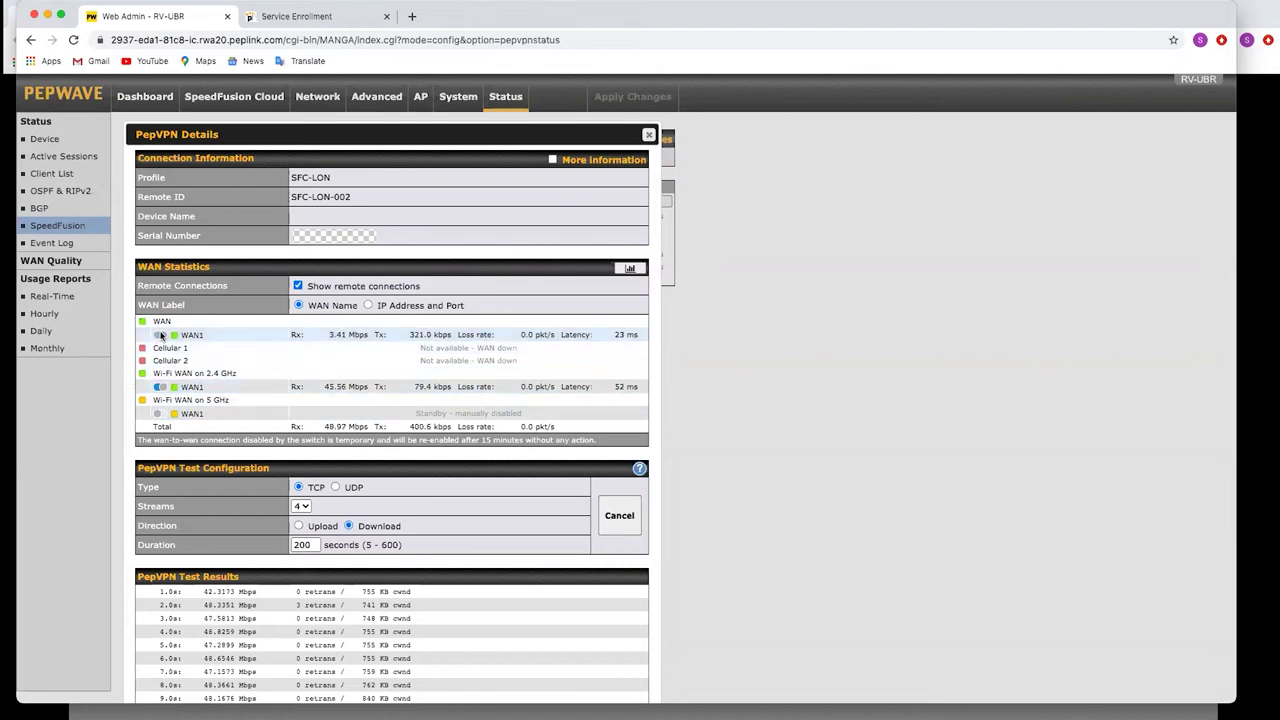
pyautogui.click(160, 336)
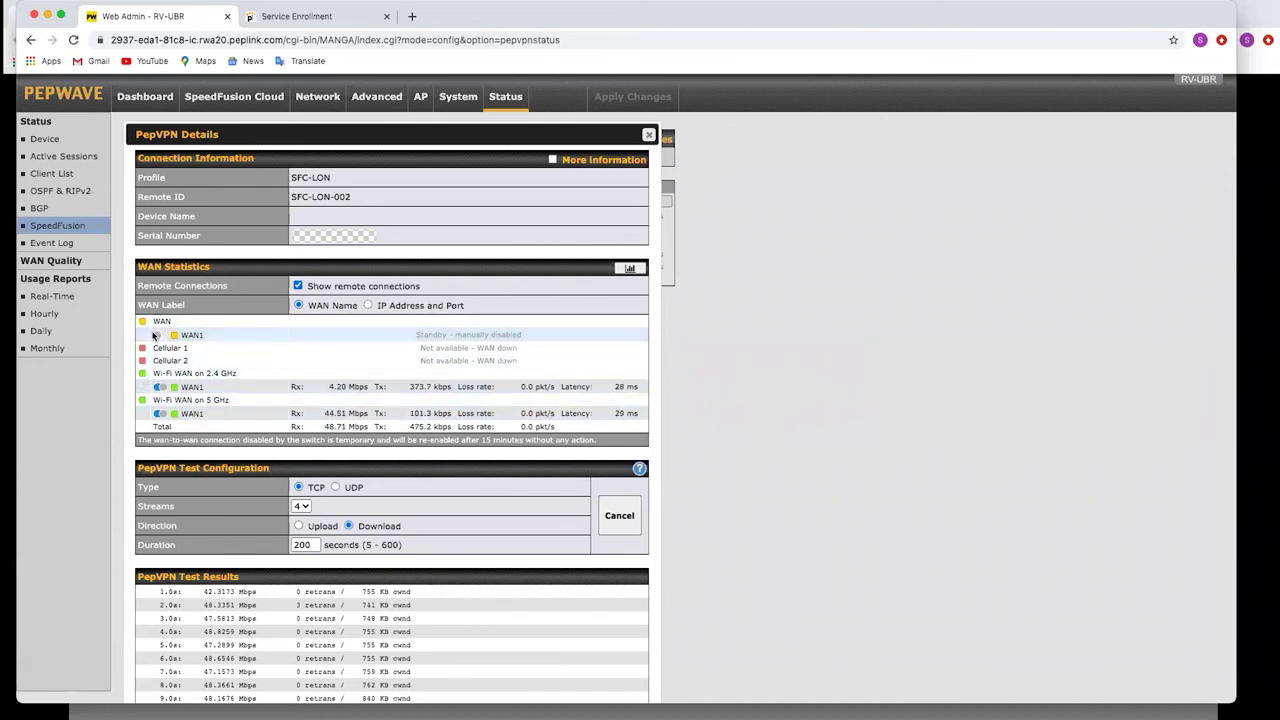
pyautogui.click(617, 515)
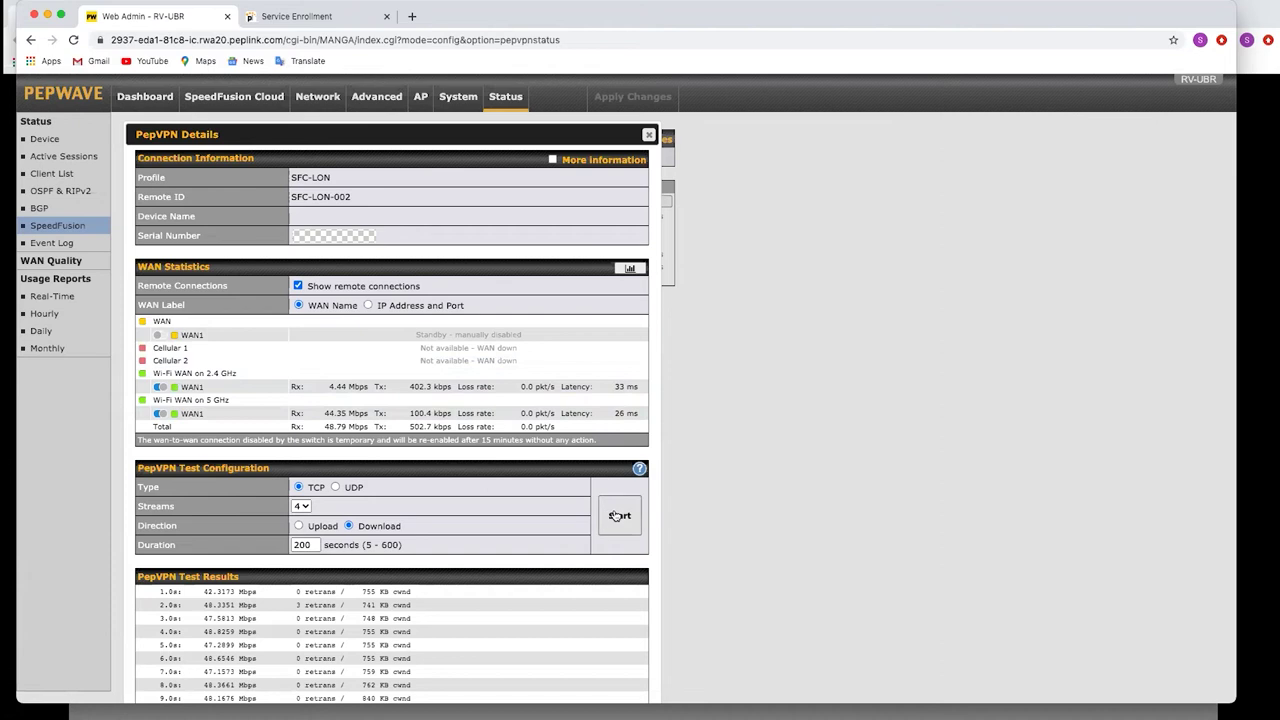
pyautogui.click(158, 337)
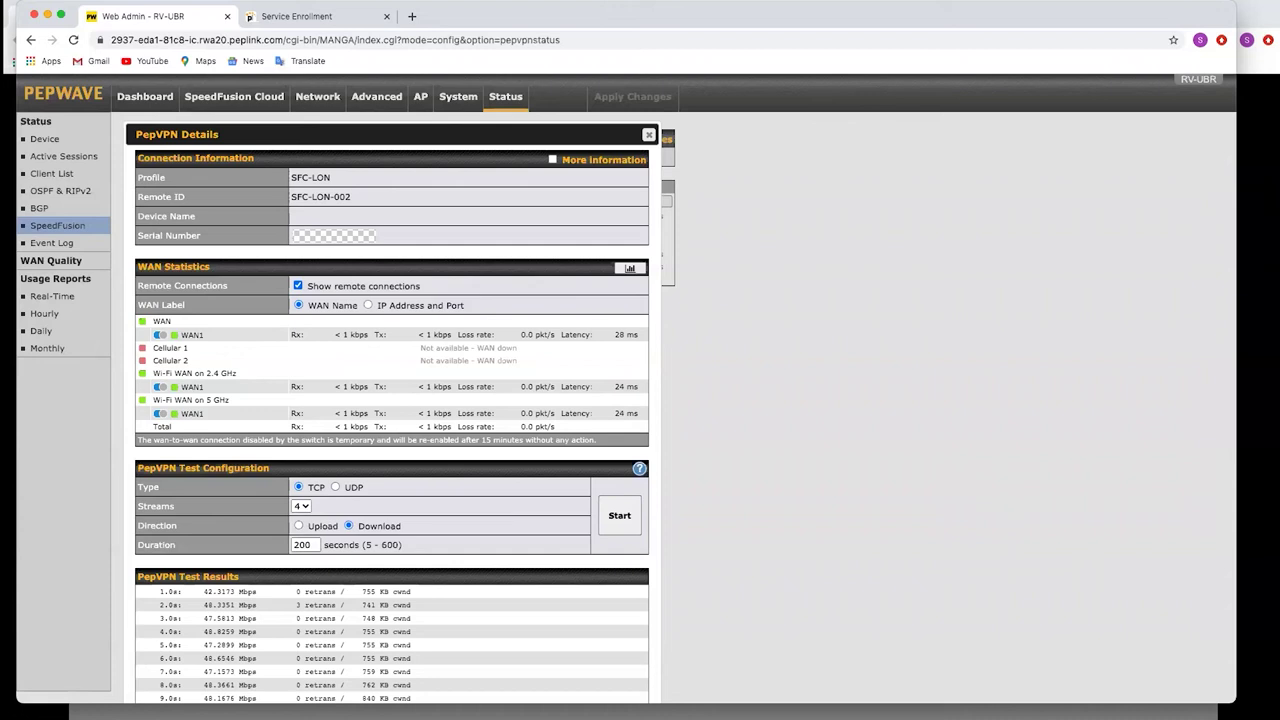
pyautogui.click(648, 135)
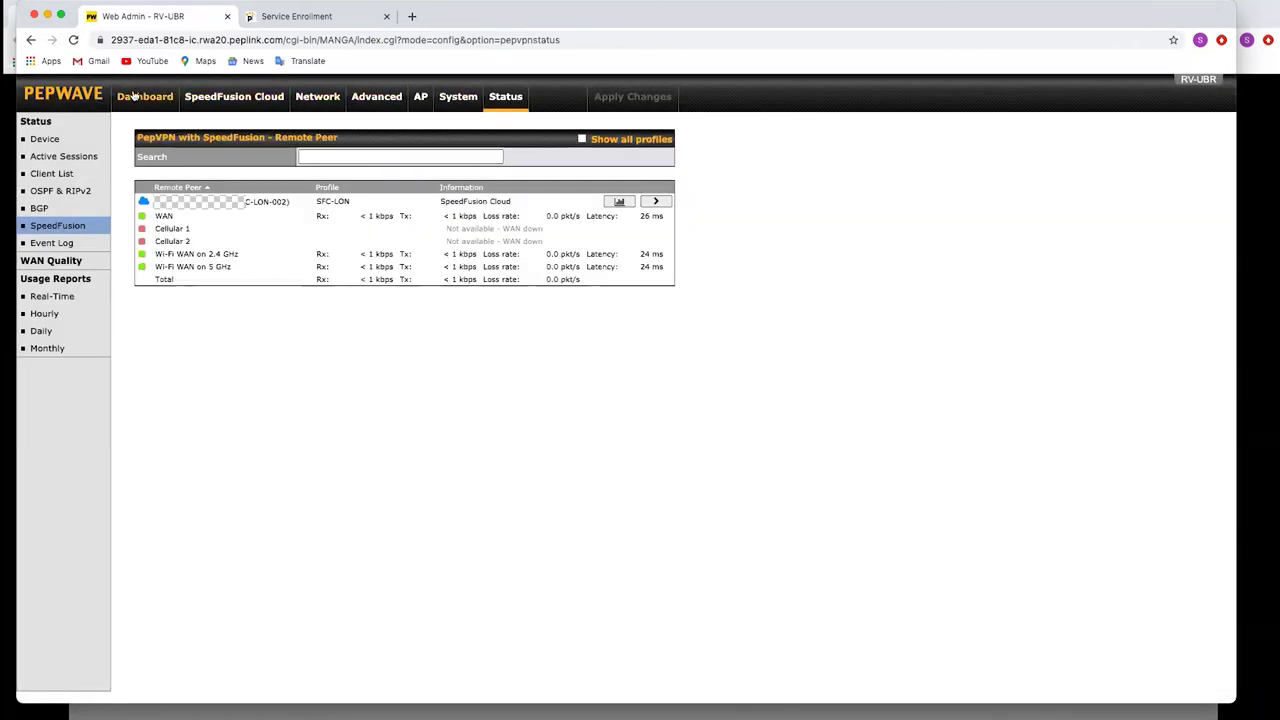
pyautogui.click(136, 95)
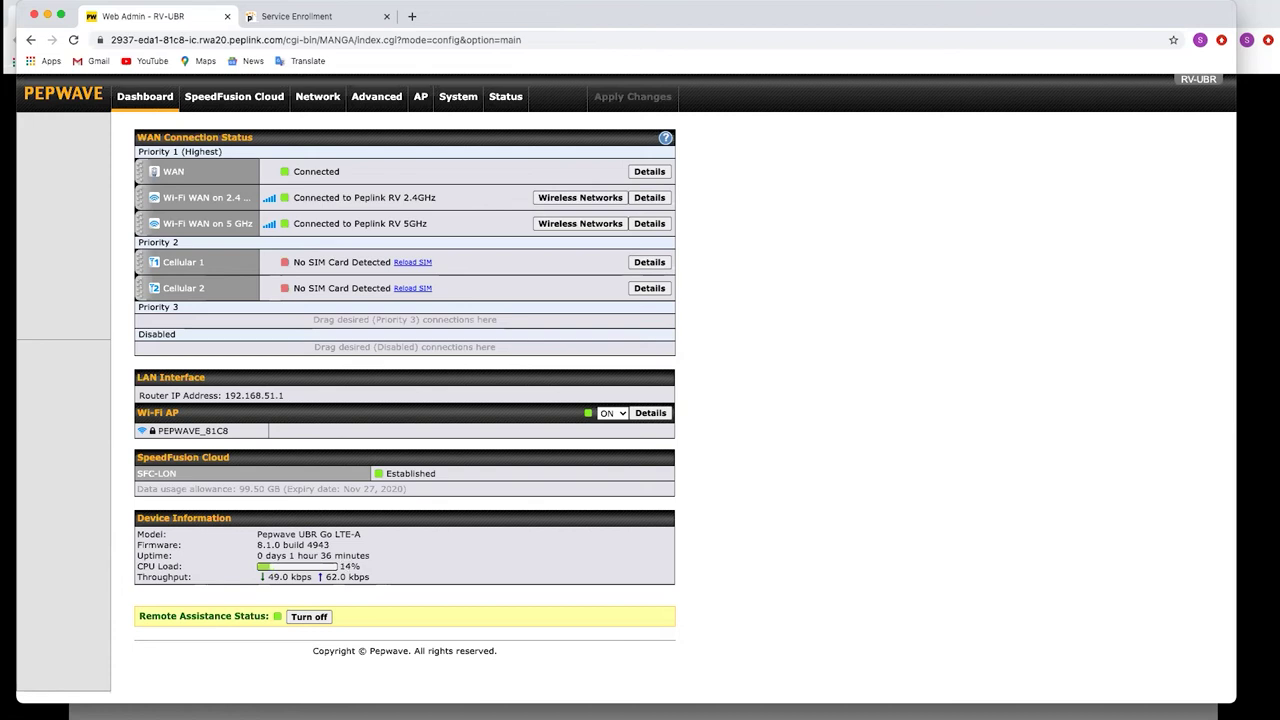
pyautogui.hotkey('ctrl', 'Up')
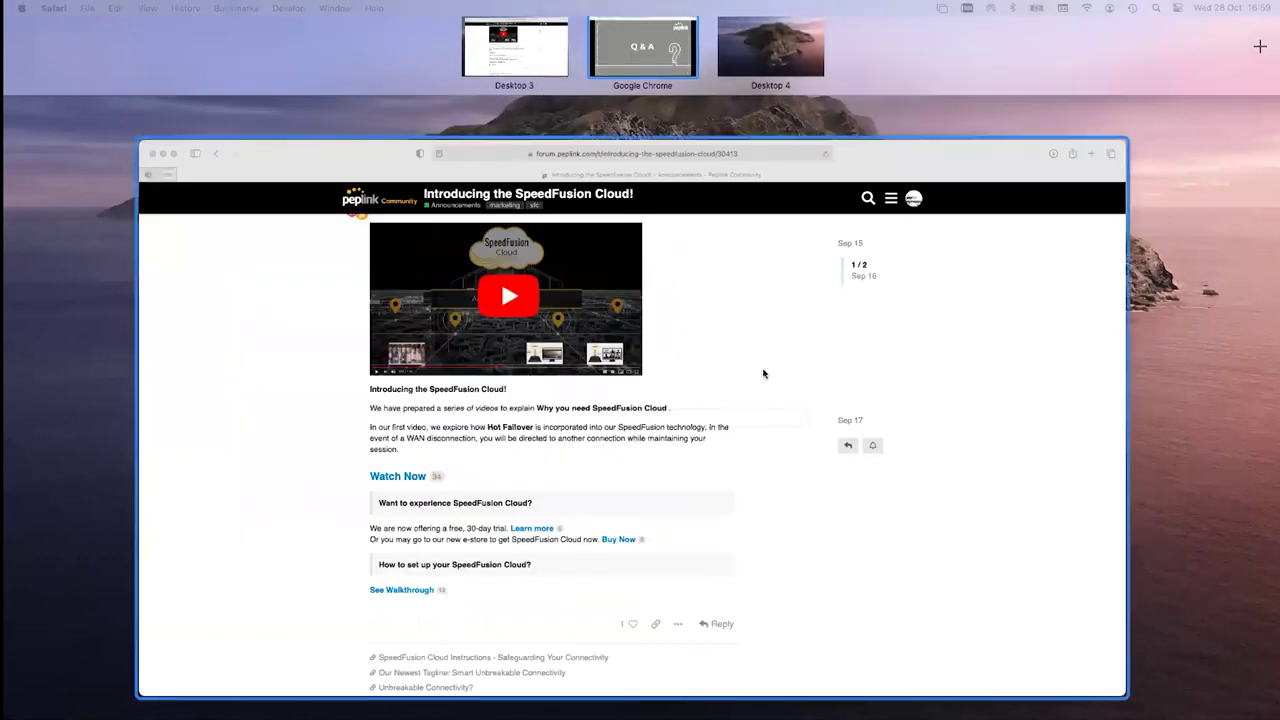
pyautogui.click(765, 372)
pyautogui.hotkey('ctrl', 'Up')
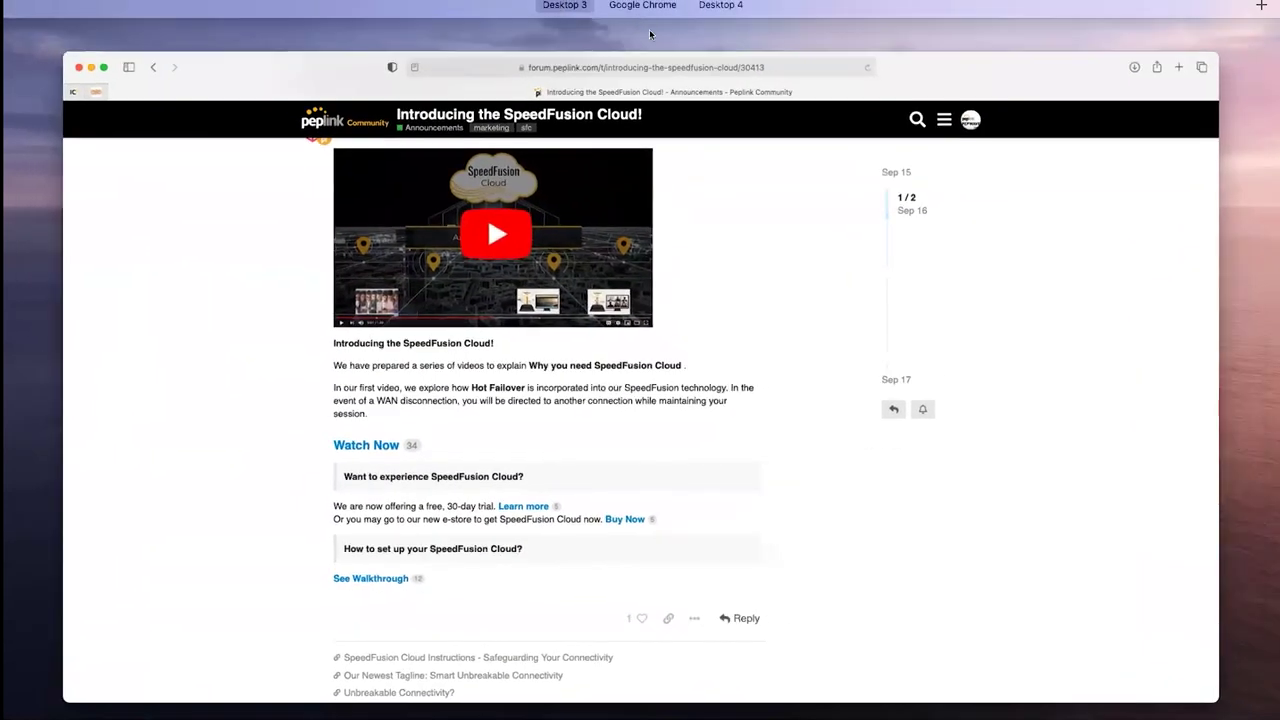
pyautogui.click(657, 30)
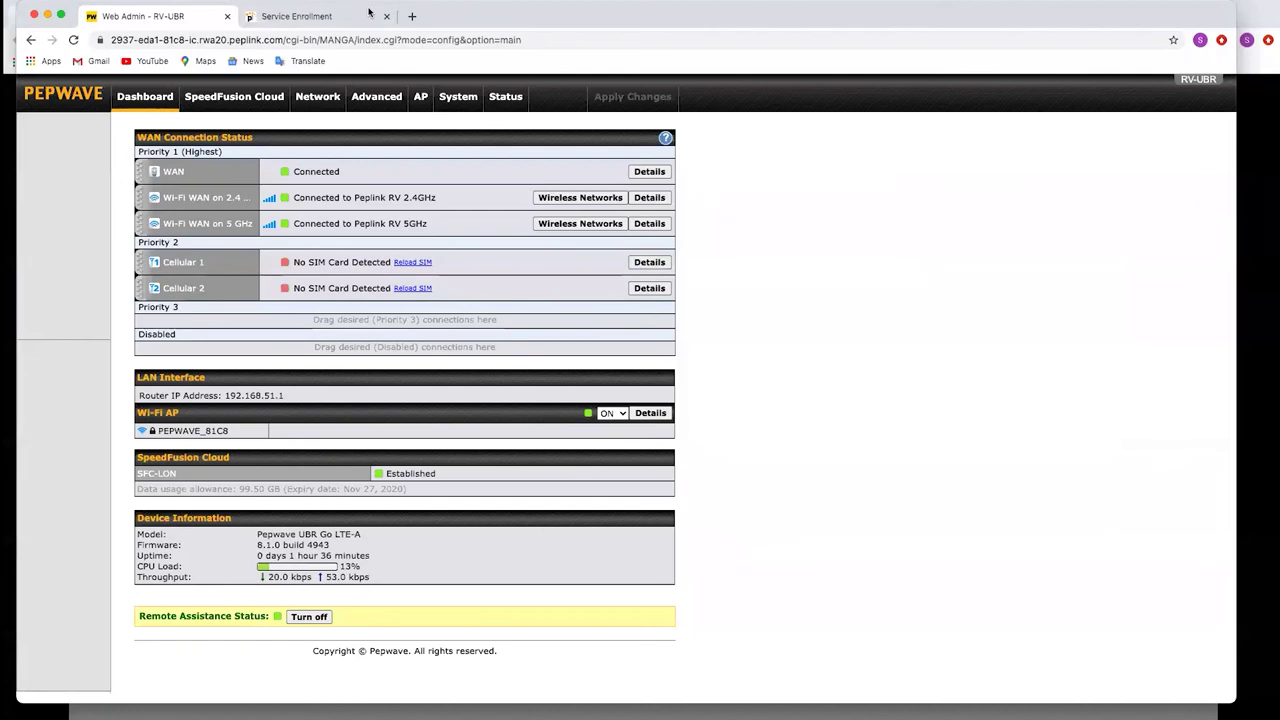
# Open the SpeedFusion Cloud page of peplink.com in a new browser tab.
pyautogui.click(411, 16)
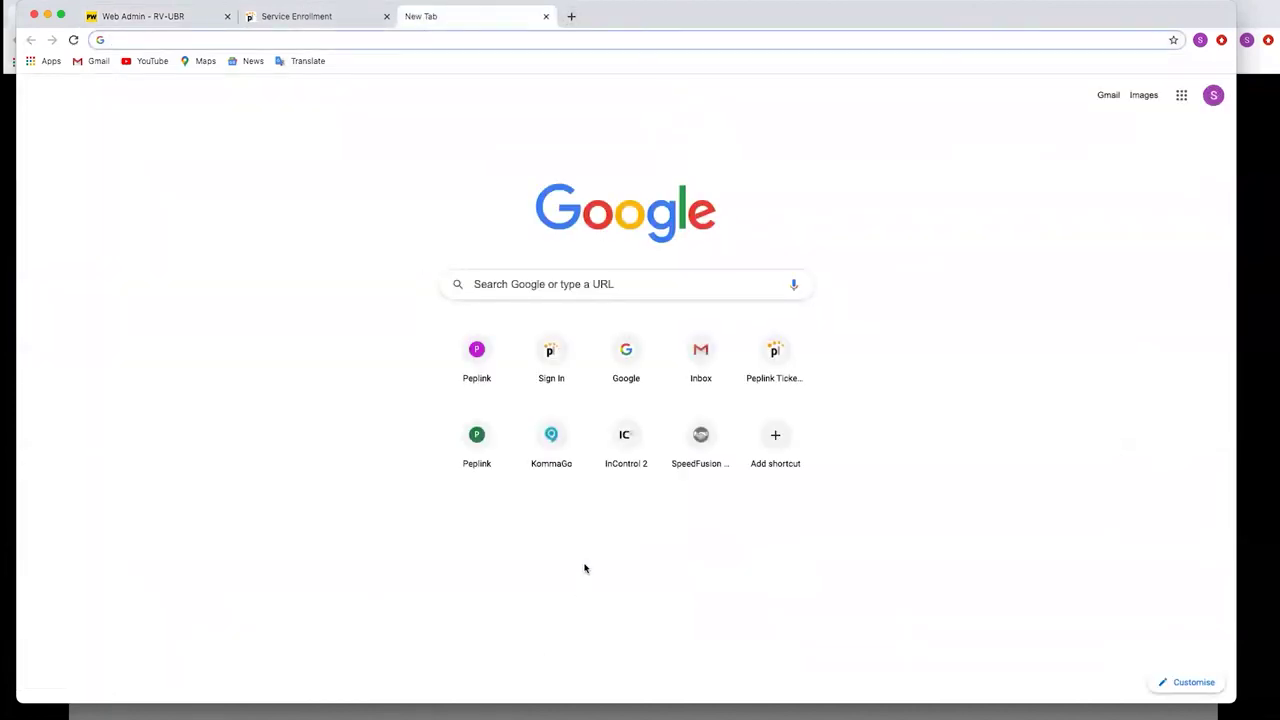
pyautogui.write('peplink.com')
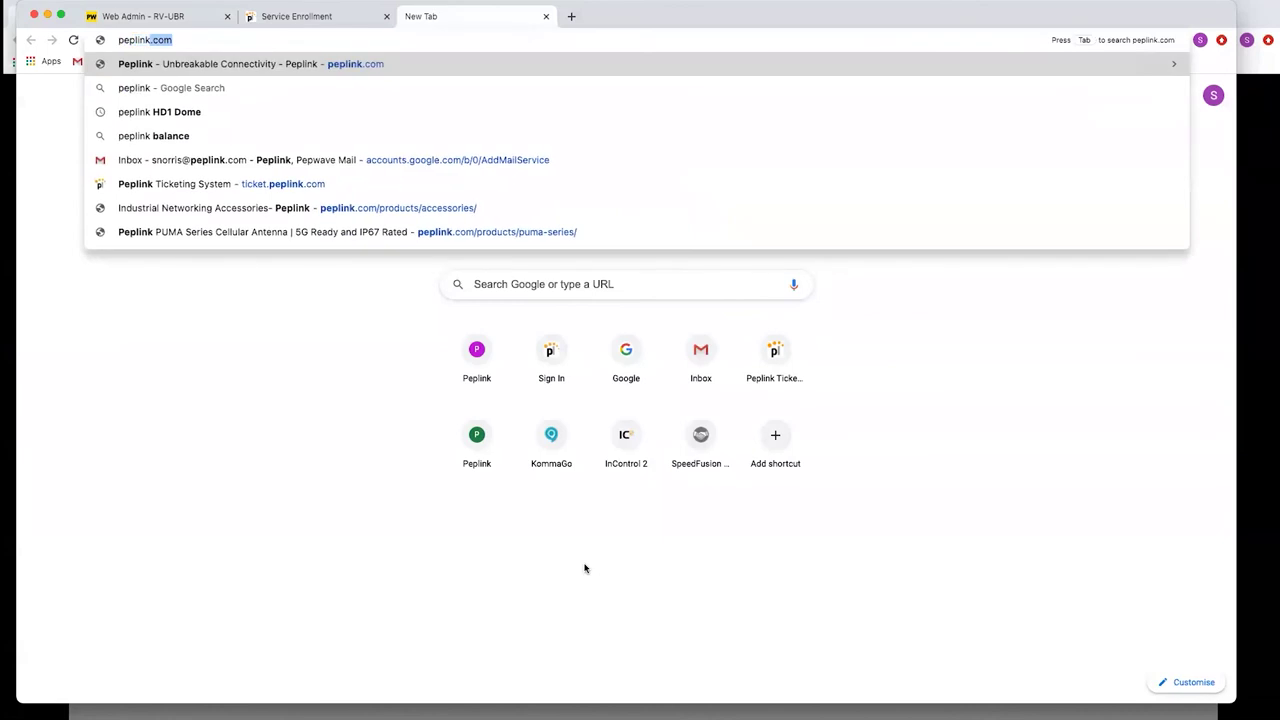
pyautogui.press('Return')
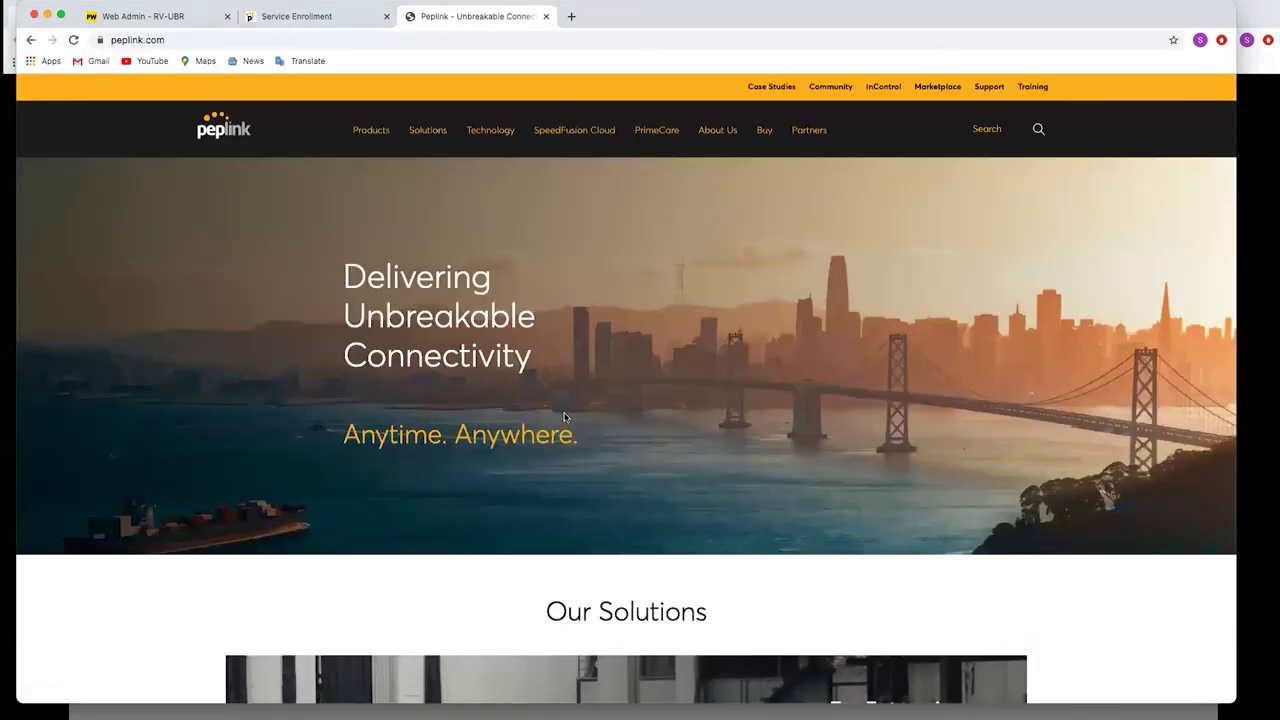
pyautogui.moveTo(730, 150)
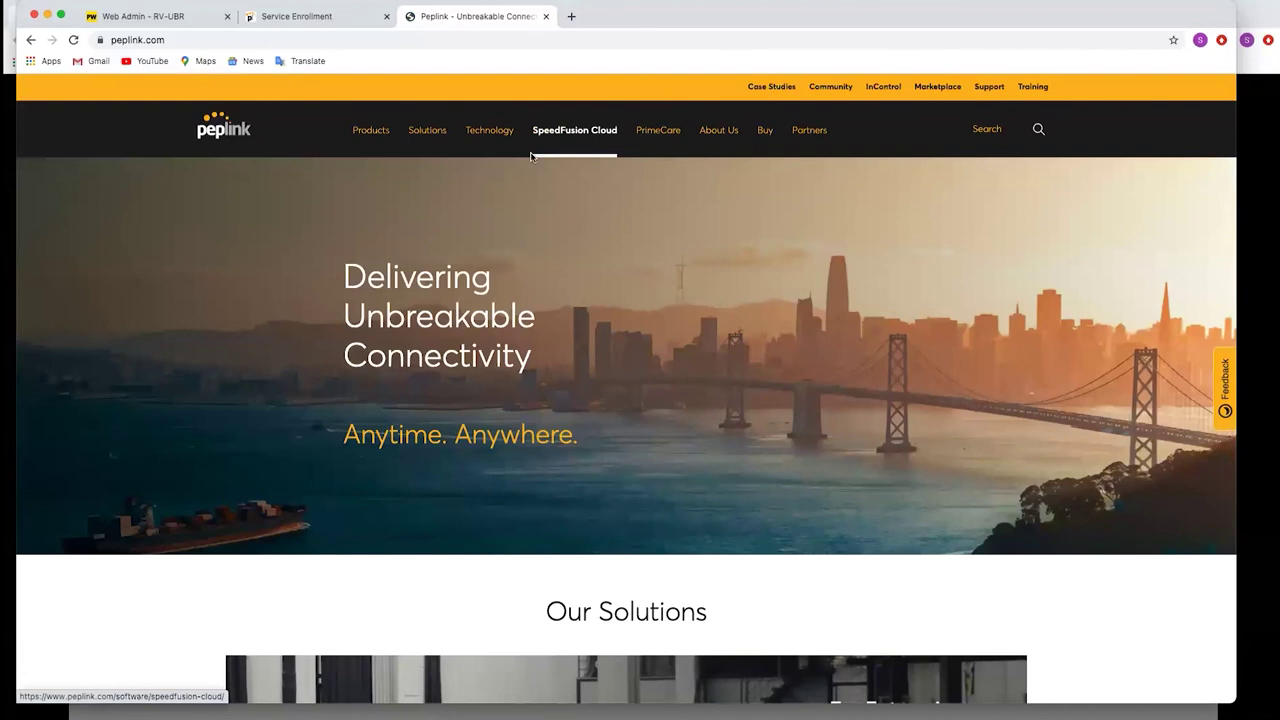
pyautogui.click(545, 143)
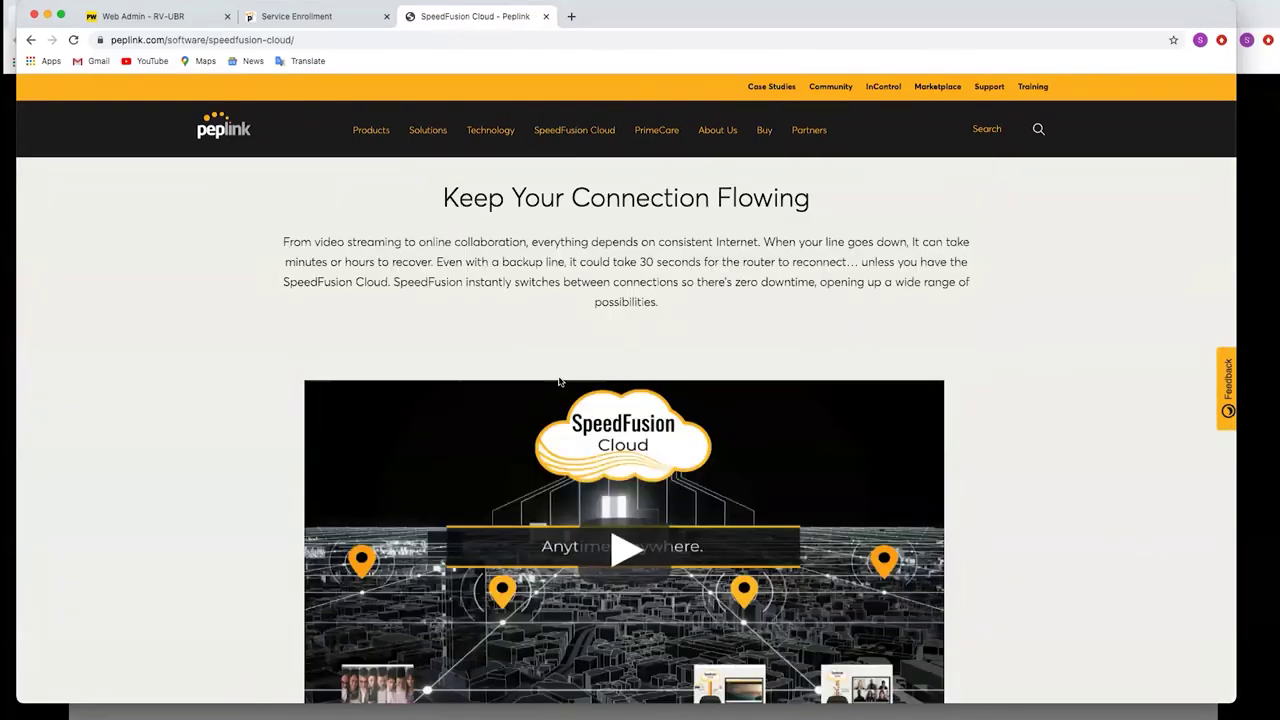
# Examine the SpeedFusion Cloud pricing plans and highlight the usage allowance of Top Up Plan B.
pyautogui.scroll(-10, 560, 380)
pyautogui.scroll(-15, 559, 381)
pyautogui.scroll(8, 559, 381)
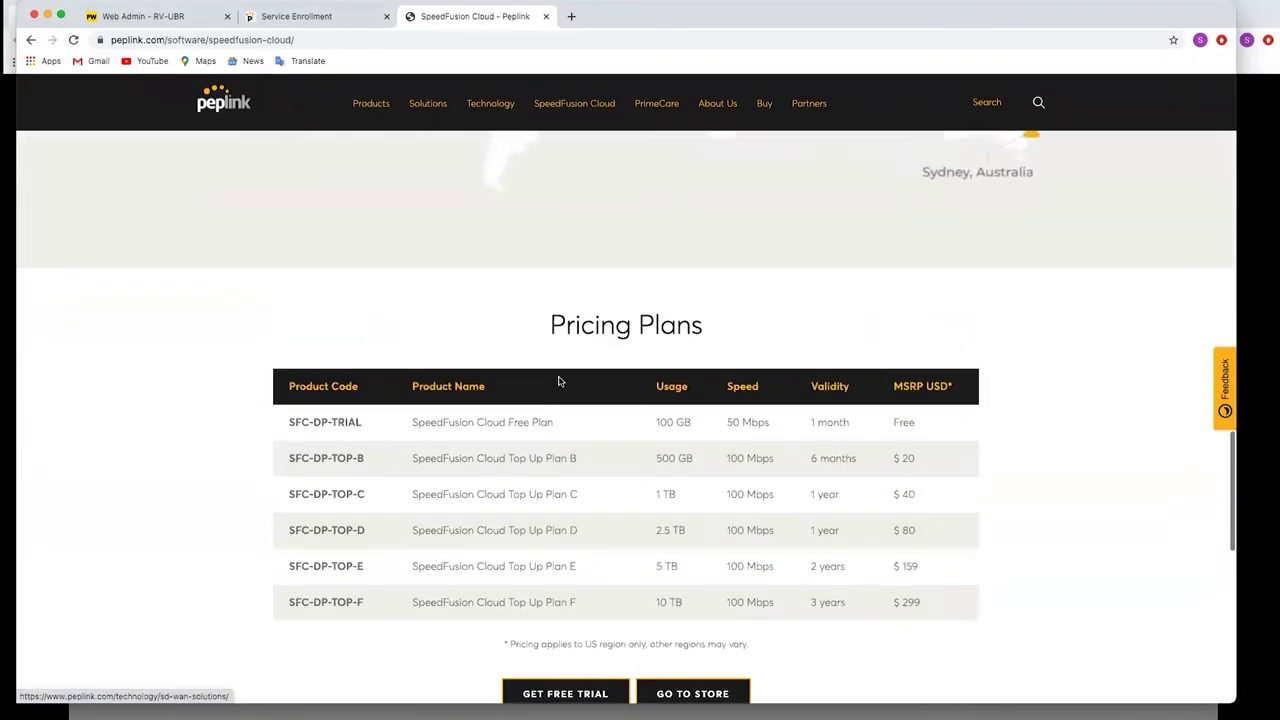
pyautogui.scroll(-1, 559, 381)
pyautogui.scroll(-1, 559, 381)
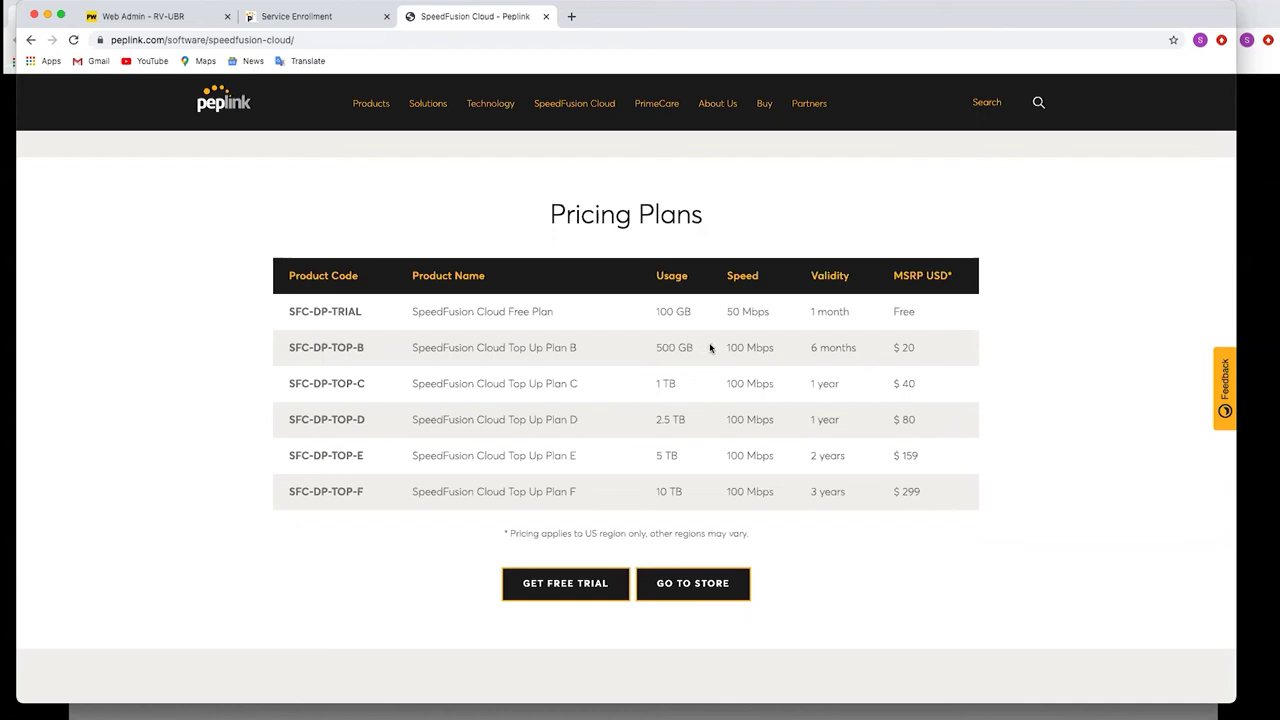
pyautogui.moveTo(694, 349); pyautogui.dragTo(645, 350)
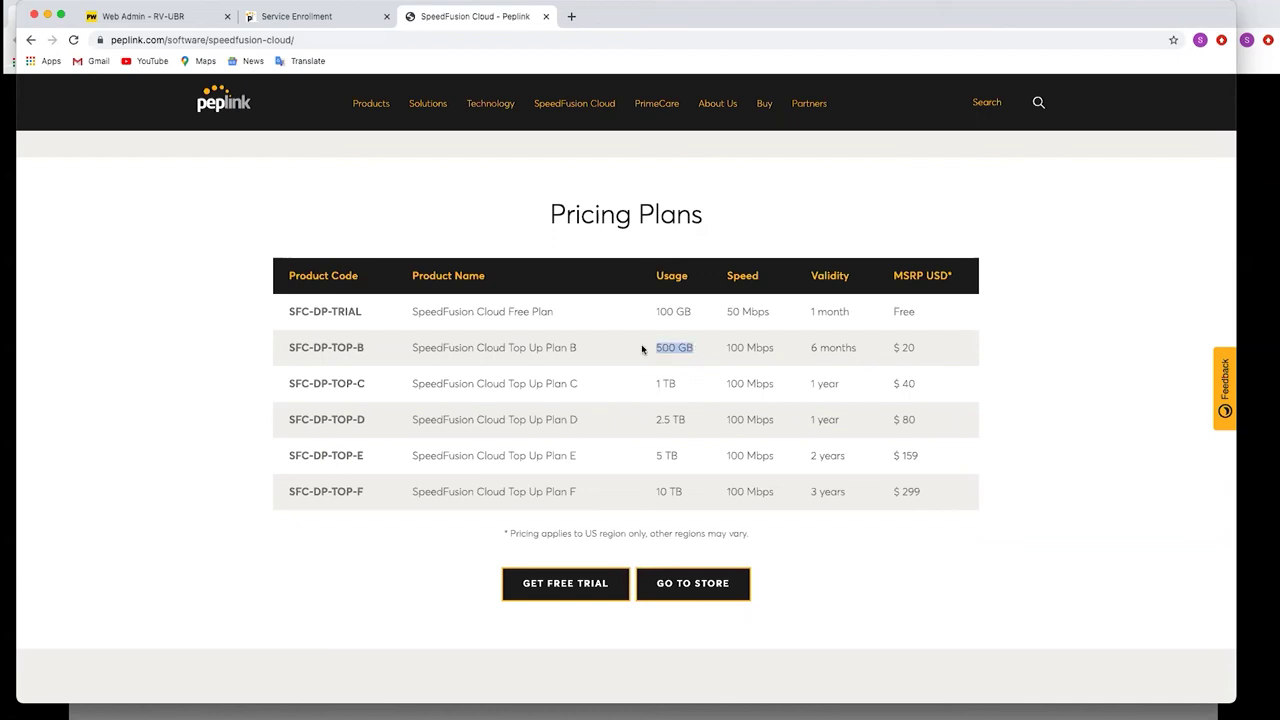